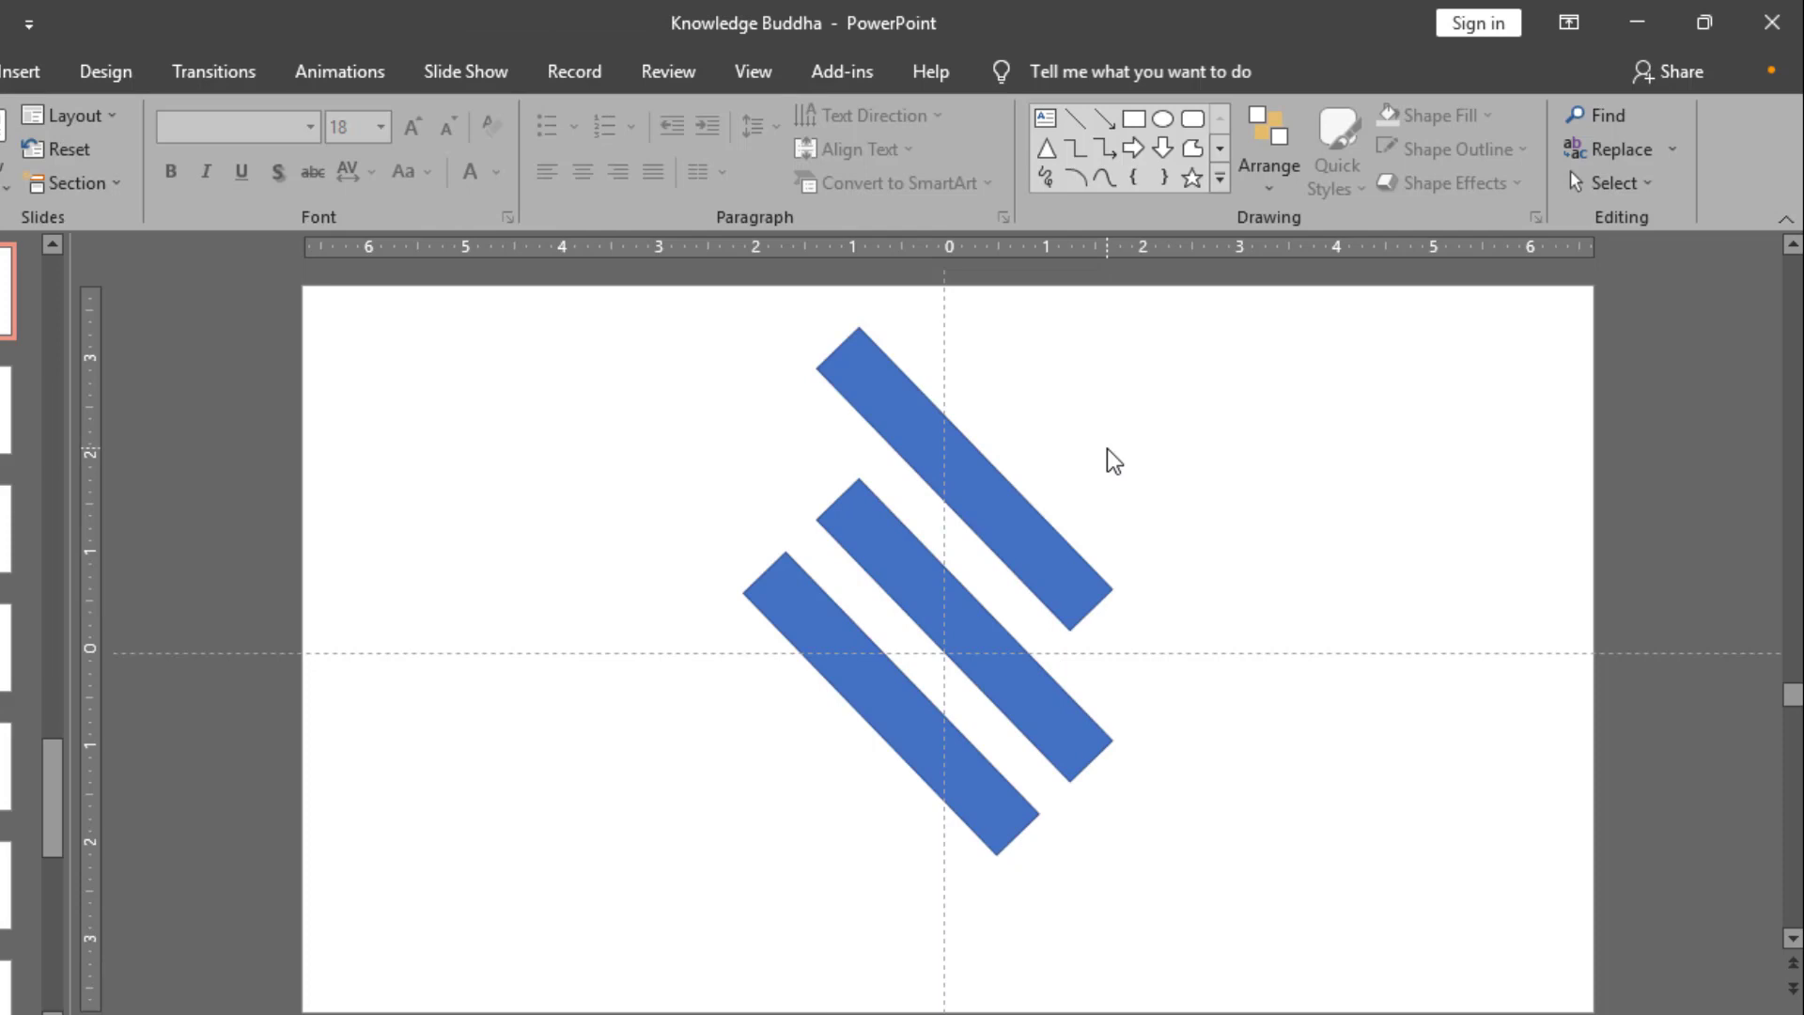
Step: Shorten the uppermost diagonal bar from its upper-left end to a length of about 2.57"
click(977, 493)
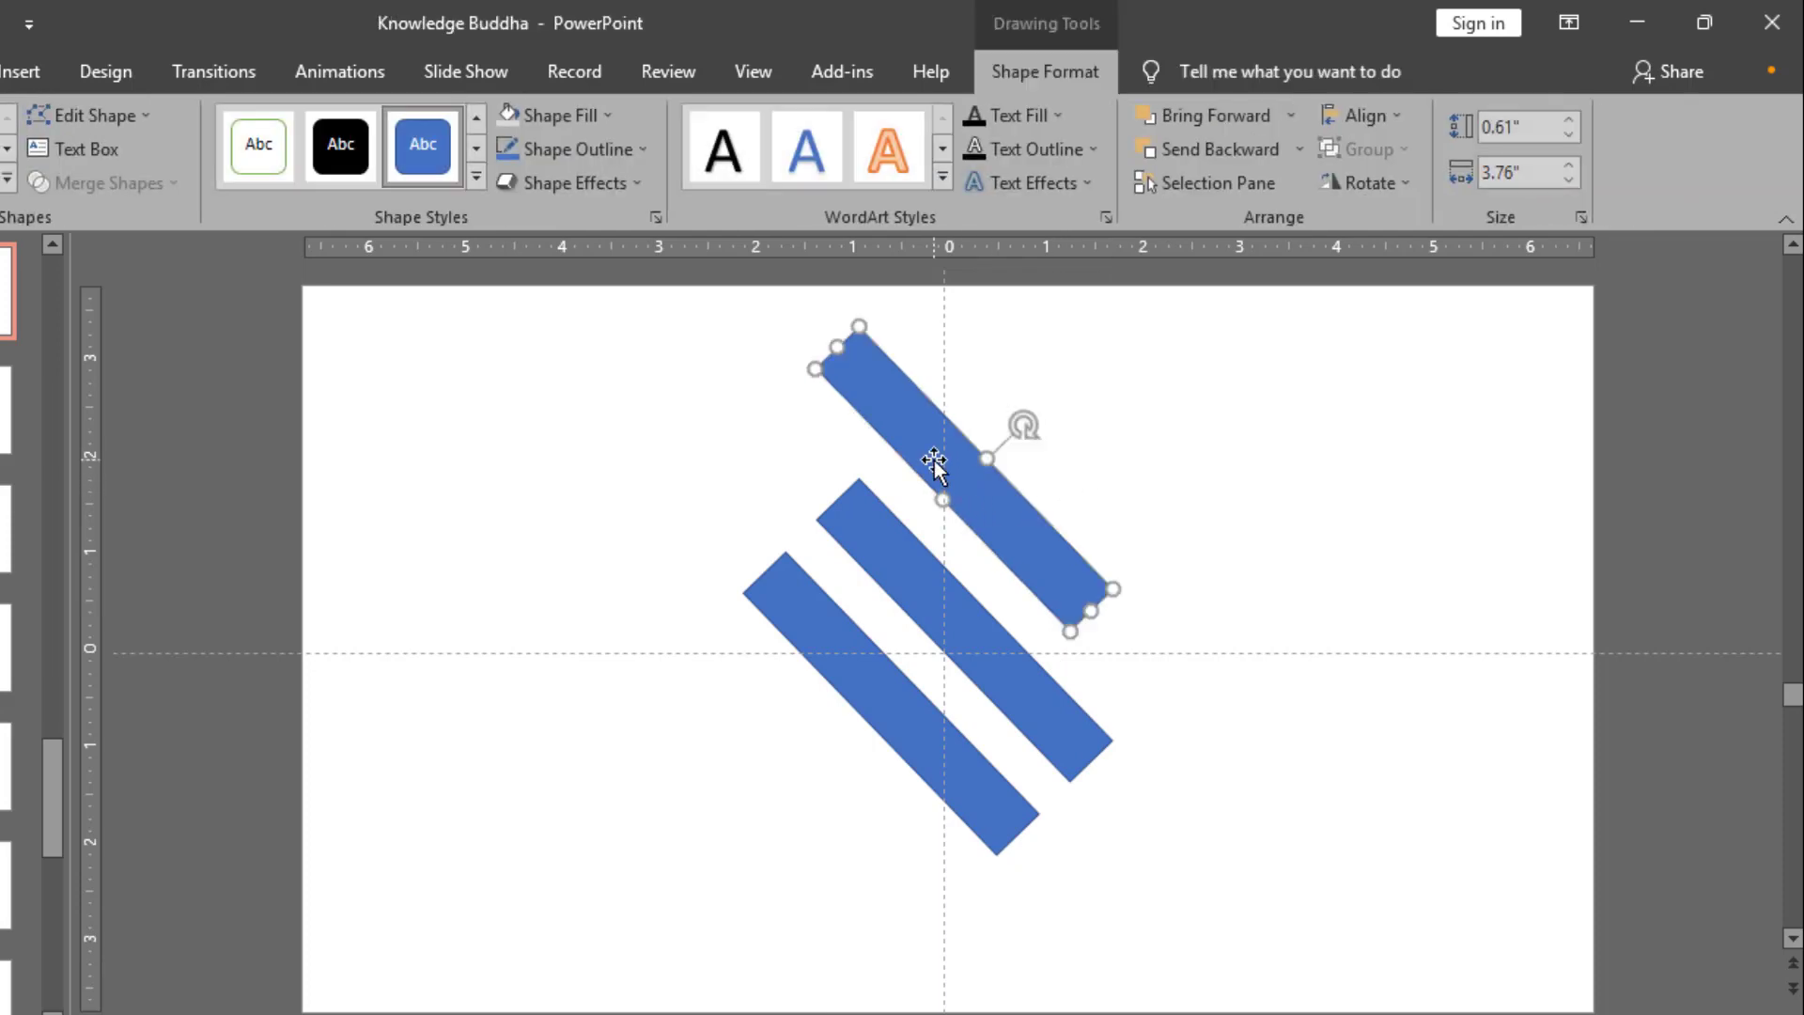
drag(839, 350, 895, 445)
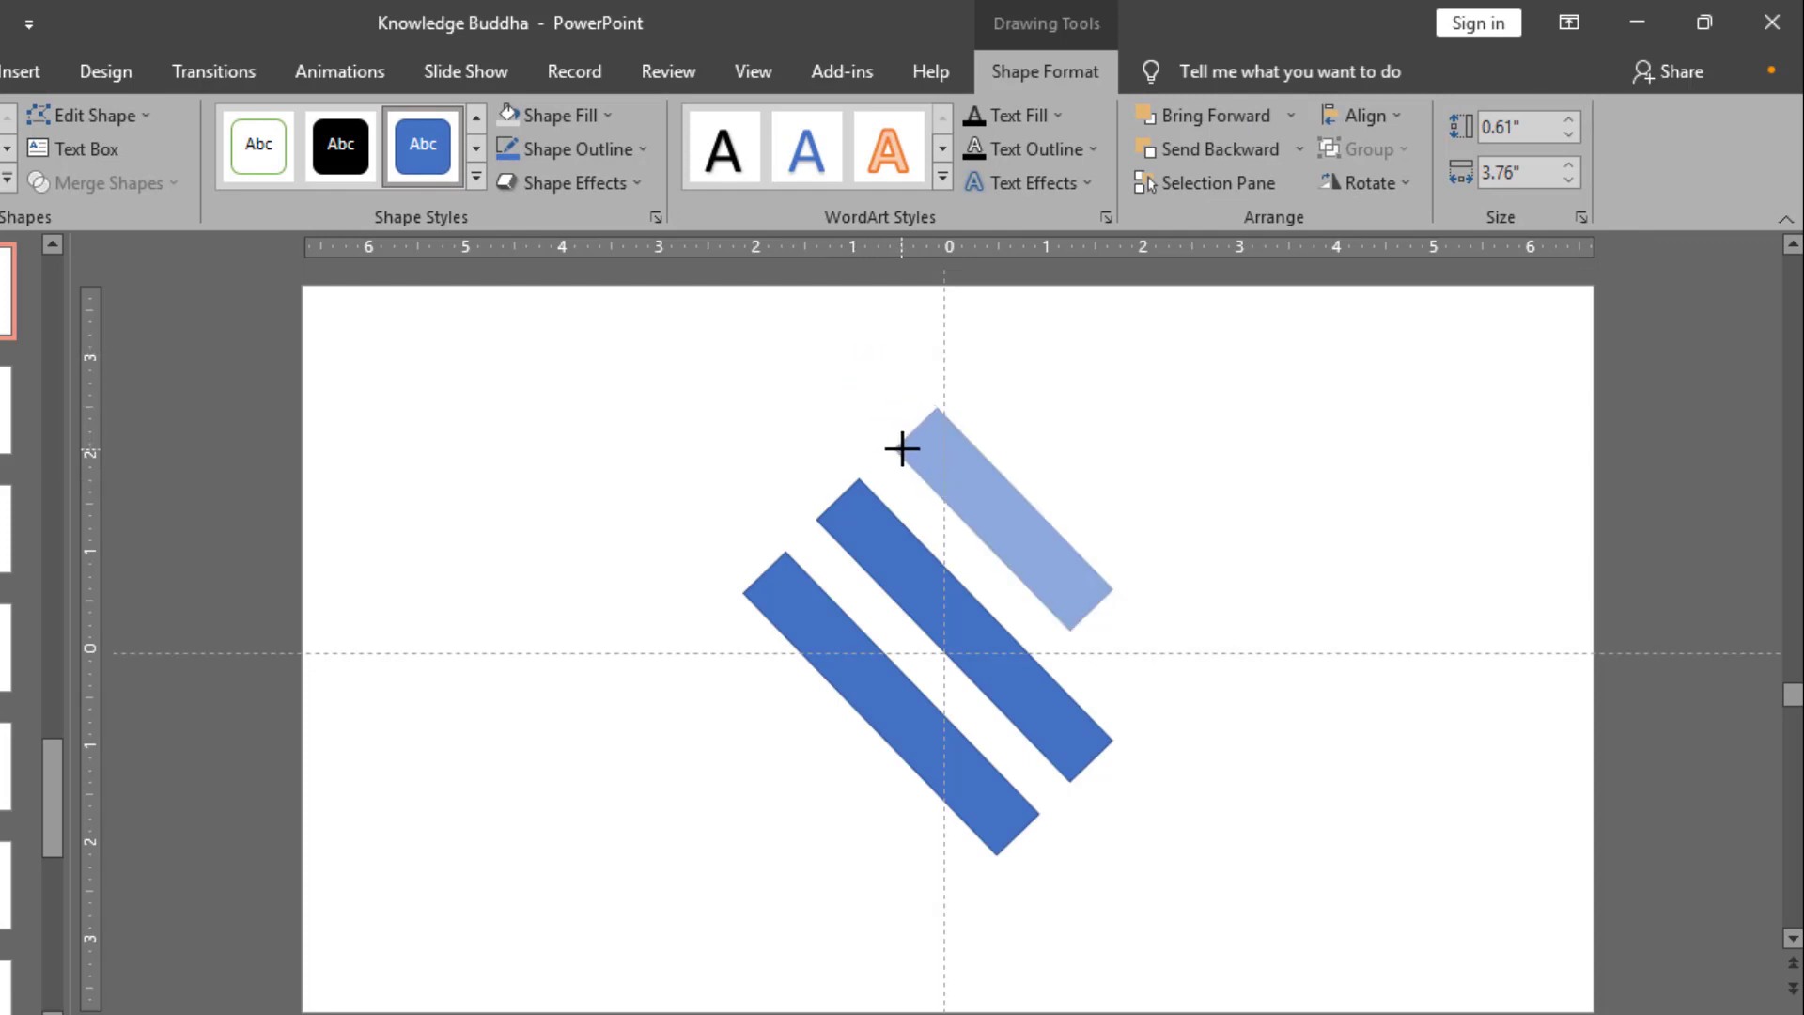
drag(902, 451, 901, 449)
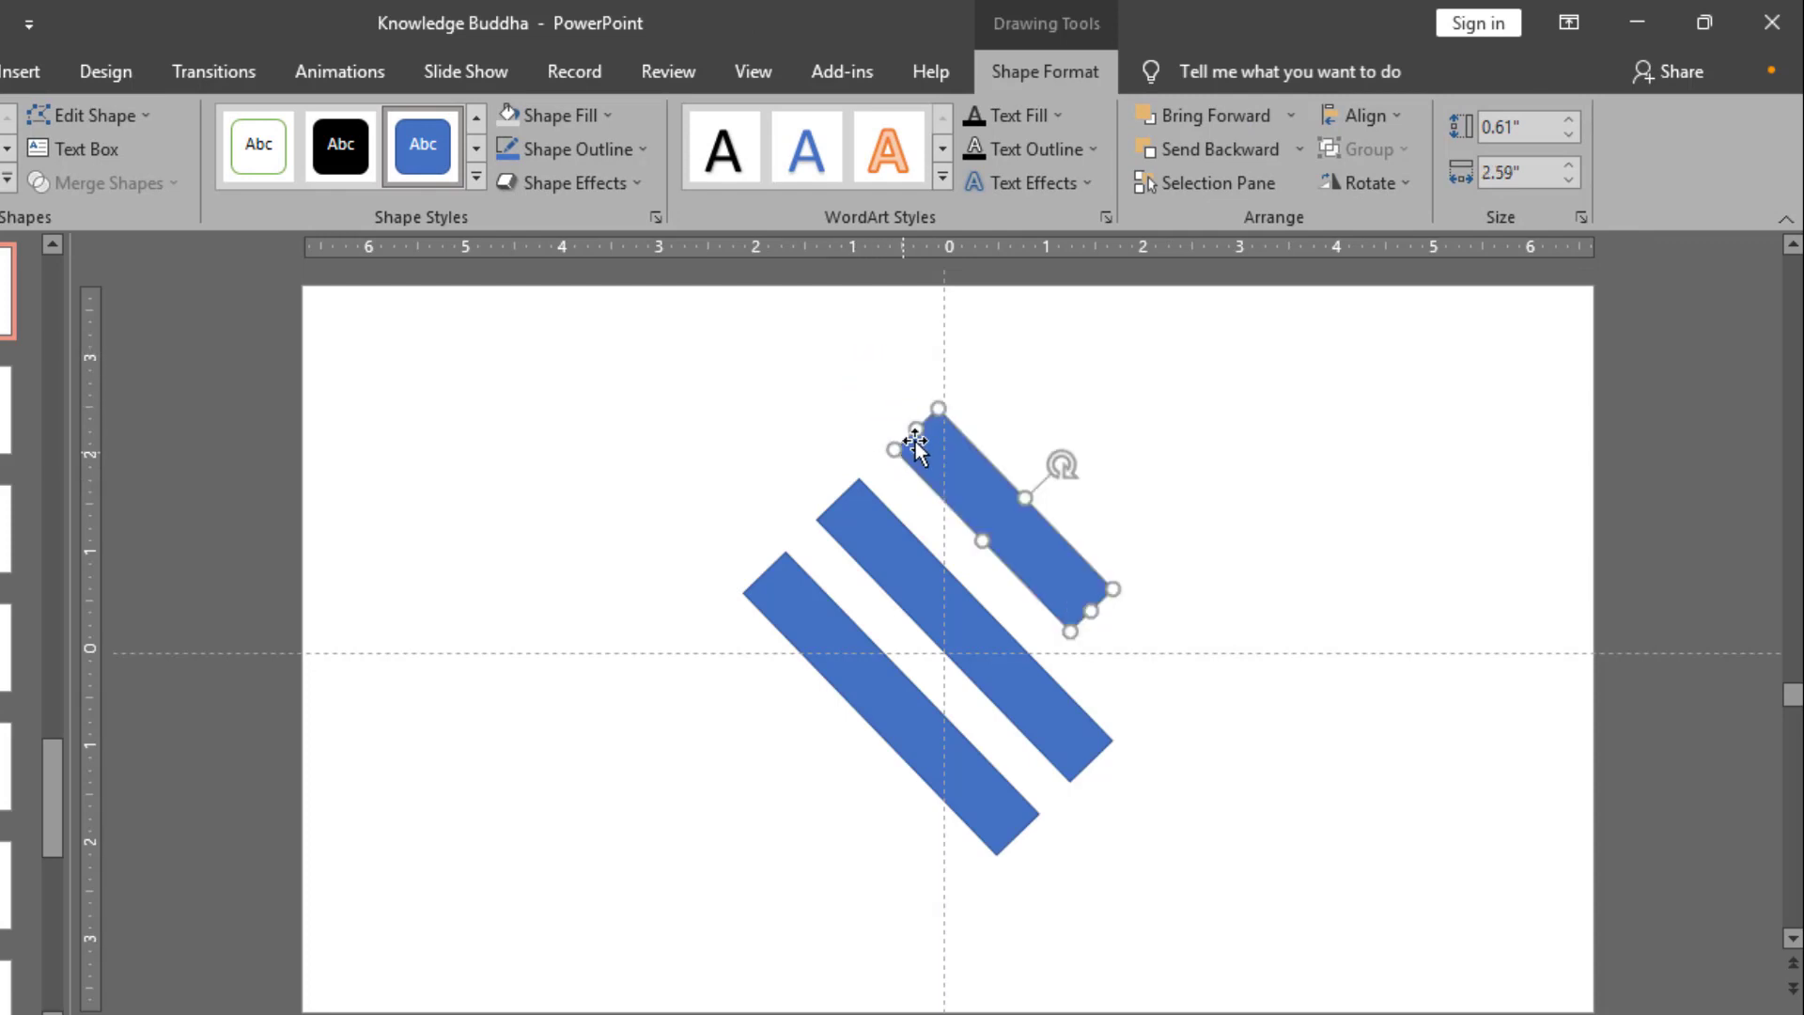
ctrl+scroll(940, 414, up, 3)
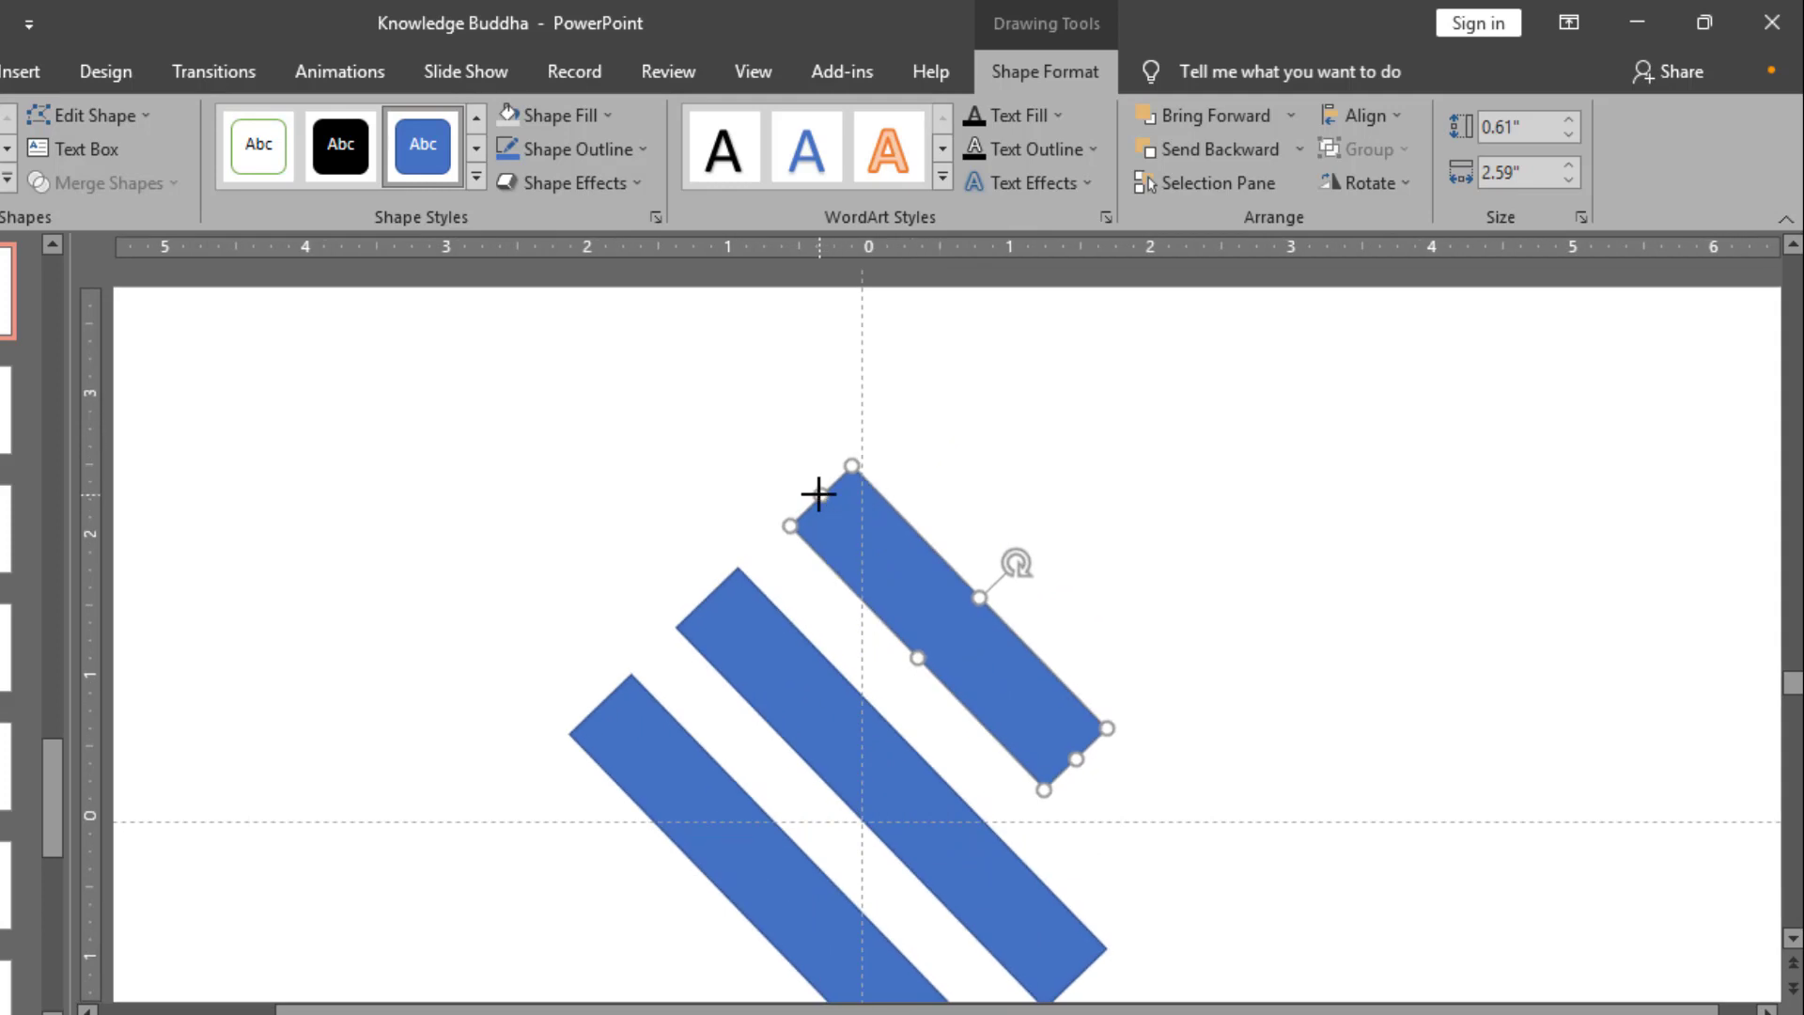
drag(818, 493, 823, 498)
ctrl+scroll(814, 583, down, 3)
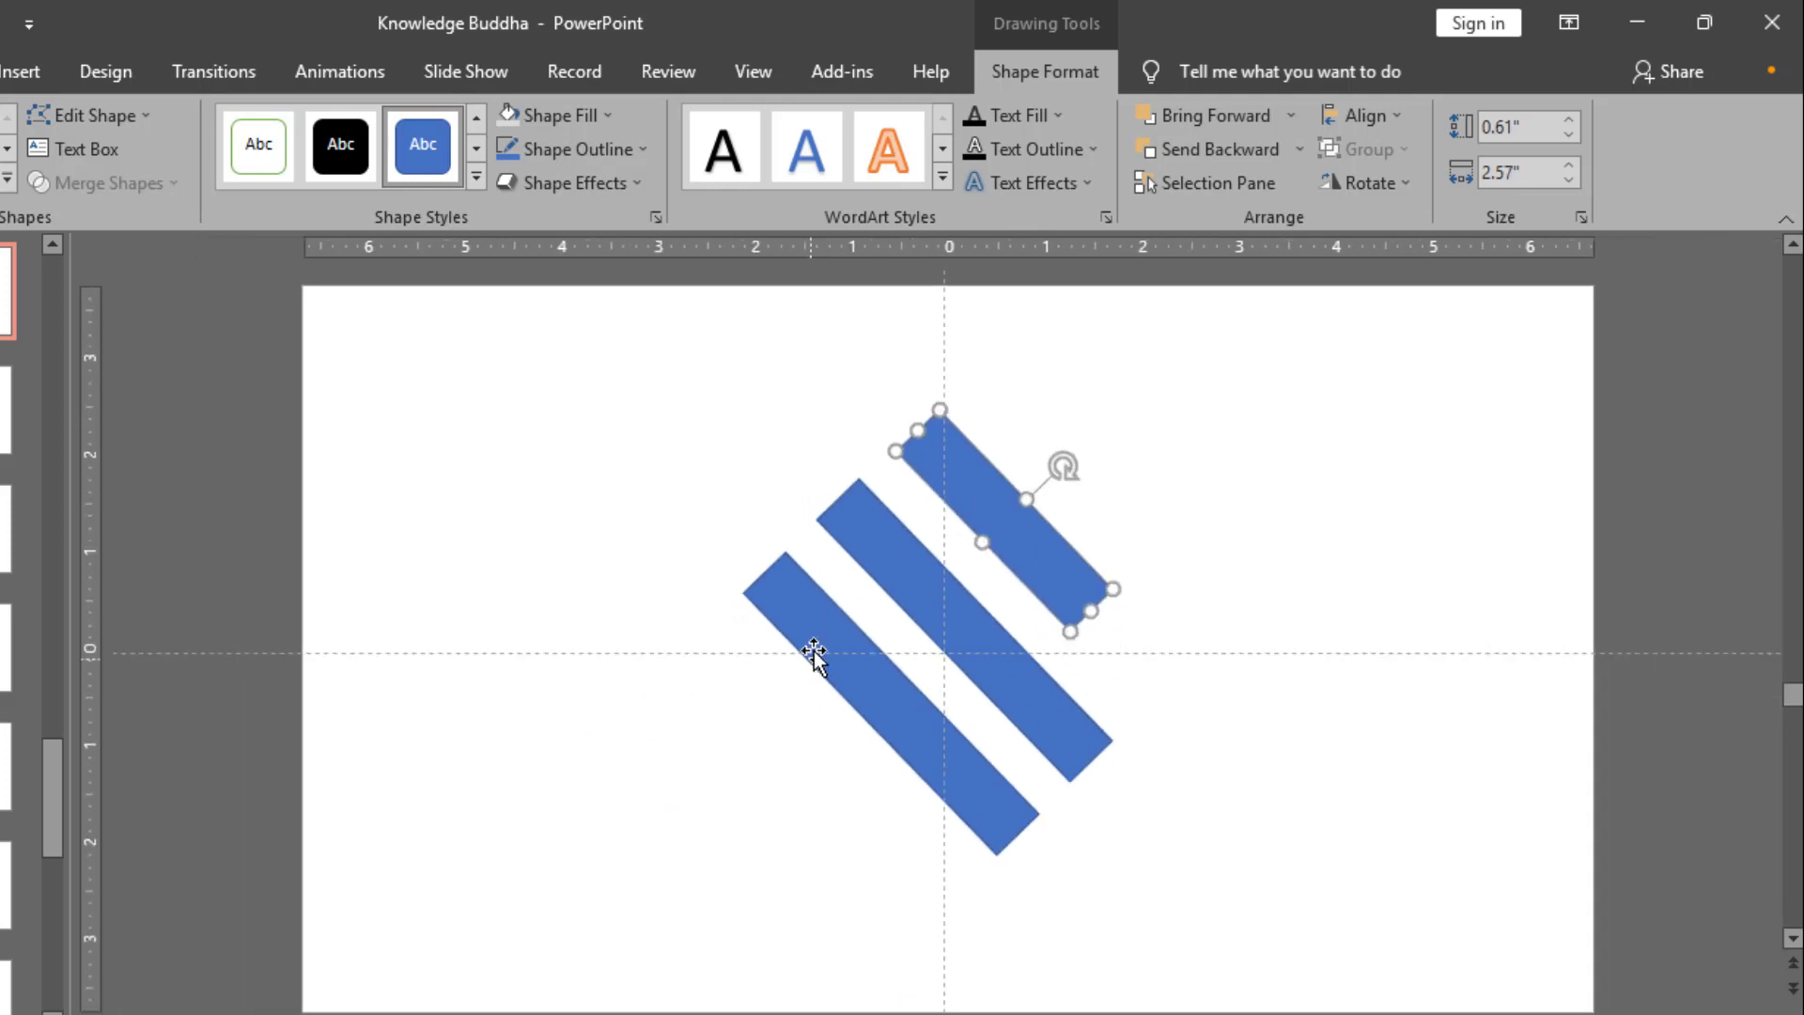
Step: Shorten the lowest diagonal bar from its upper-left end to a length of about 2.26"
click(810, 650)
drag(771, 596, 858, 689)
click(1051, 706)
click(958, 770)
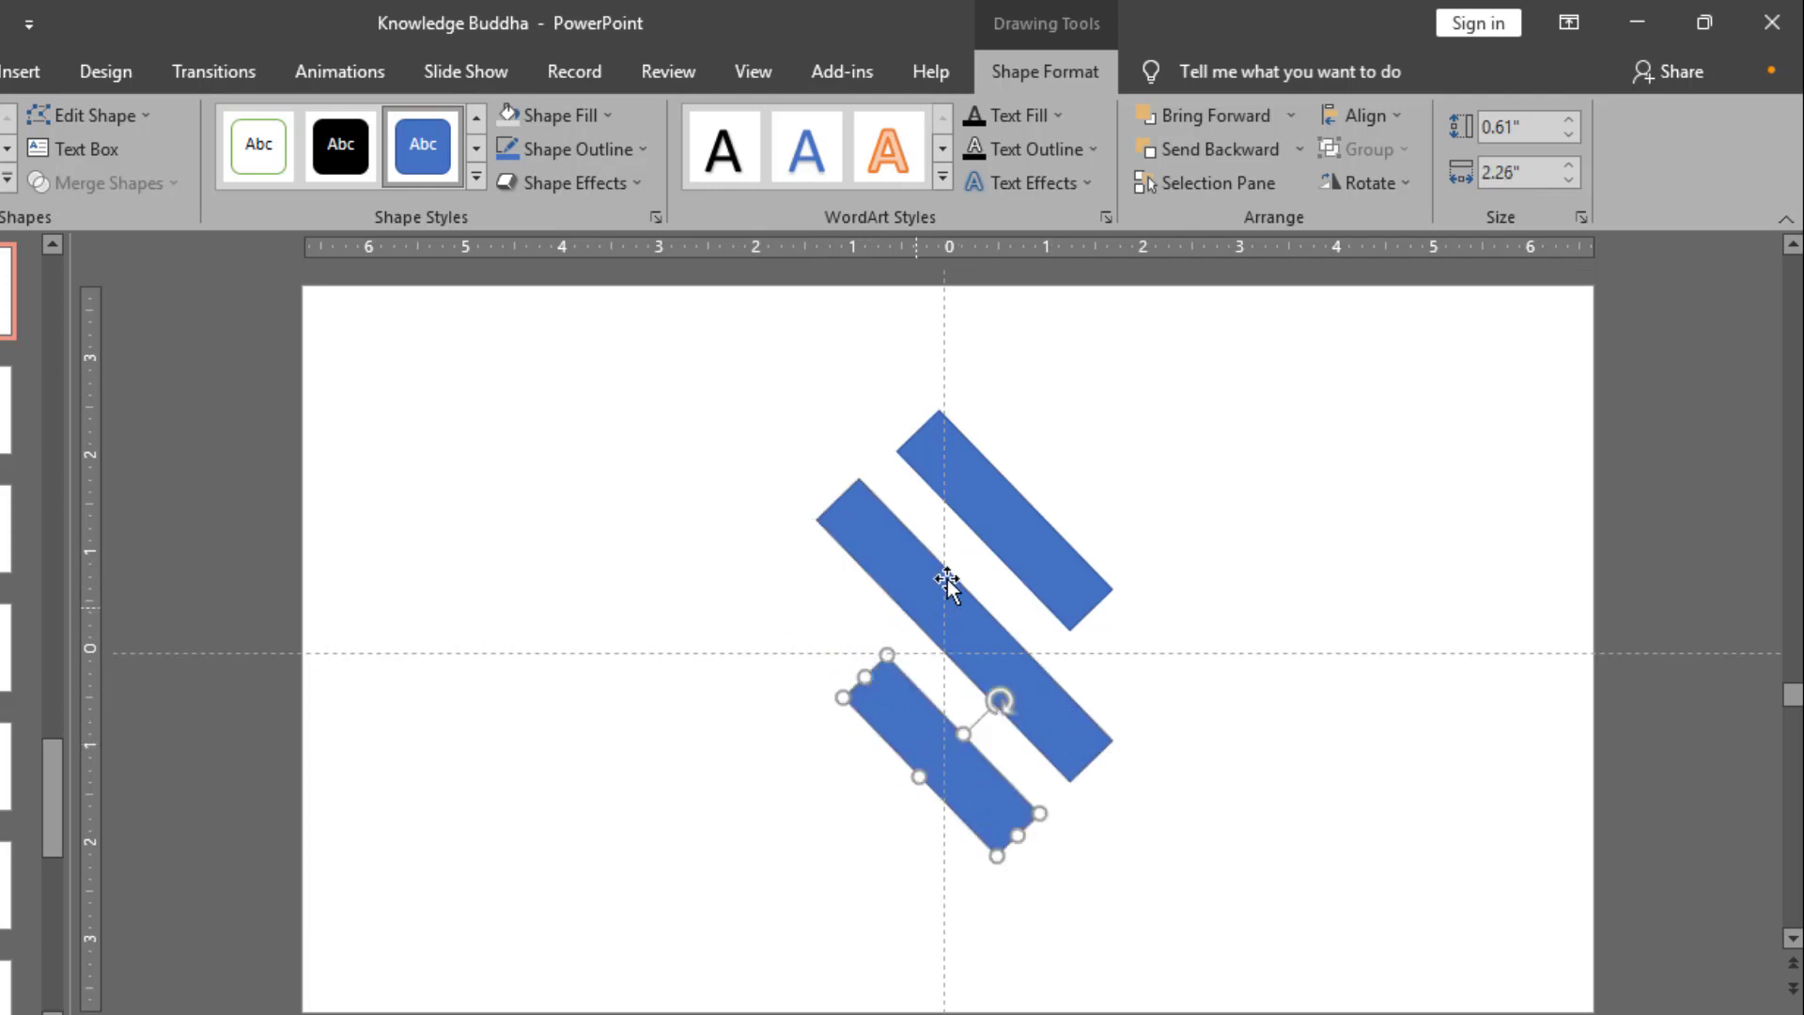
Step: Shift the upper and lower diagonal bars slightly farther away from the middle bar
click(999, 516)
drag(998, 516, 1000, 517)
drag(930, 745, 924, 738)
drag(1022, 543, 1047, 536)
click(1071, 467)
Step: Duplicate the upper bar, turn the copy perpendicular to it, and fit it flush against the upper bar's upper-left end
click(1030, 466)
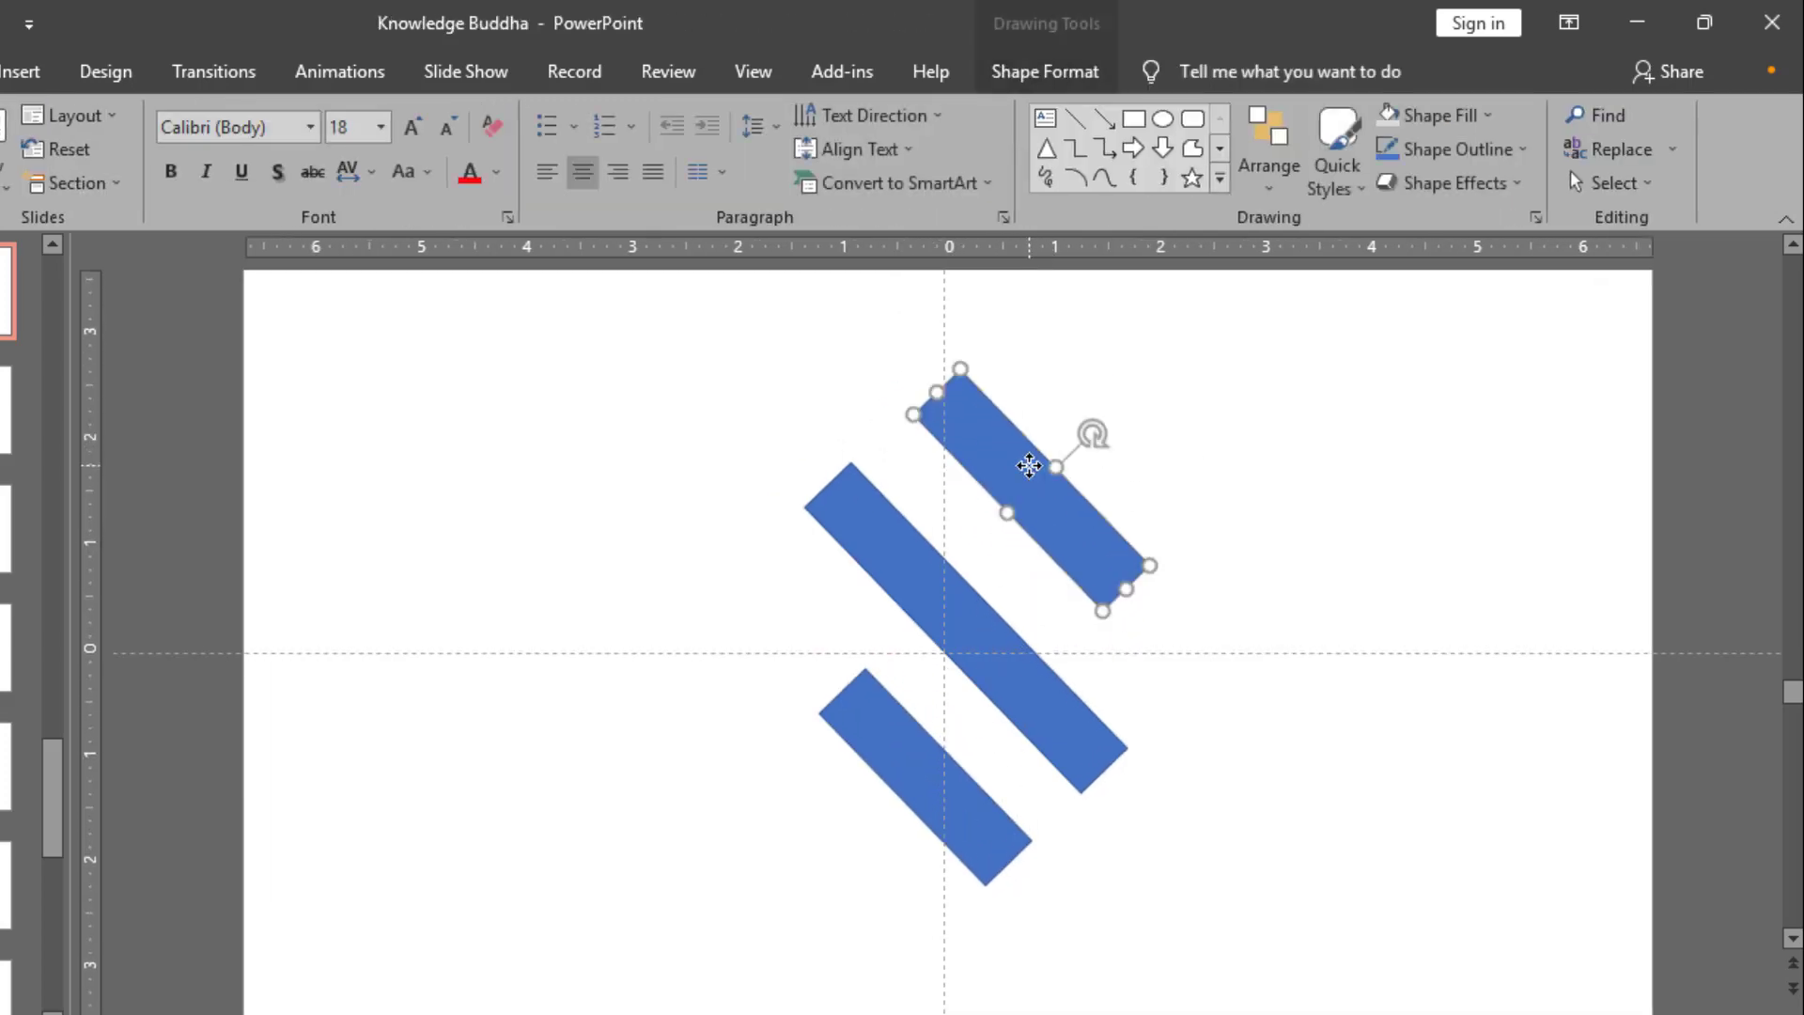
drag(1030, 470, 837, 592)
drag(787, 511, 877, 479)
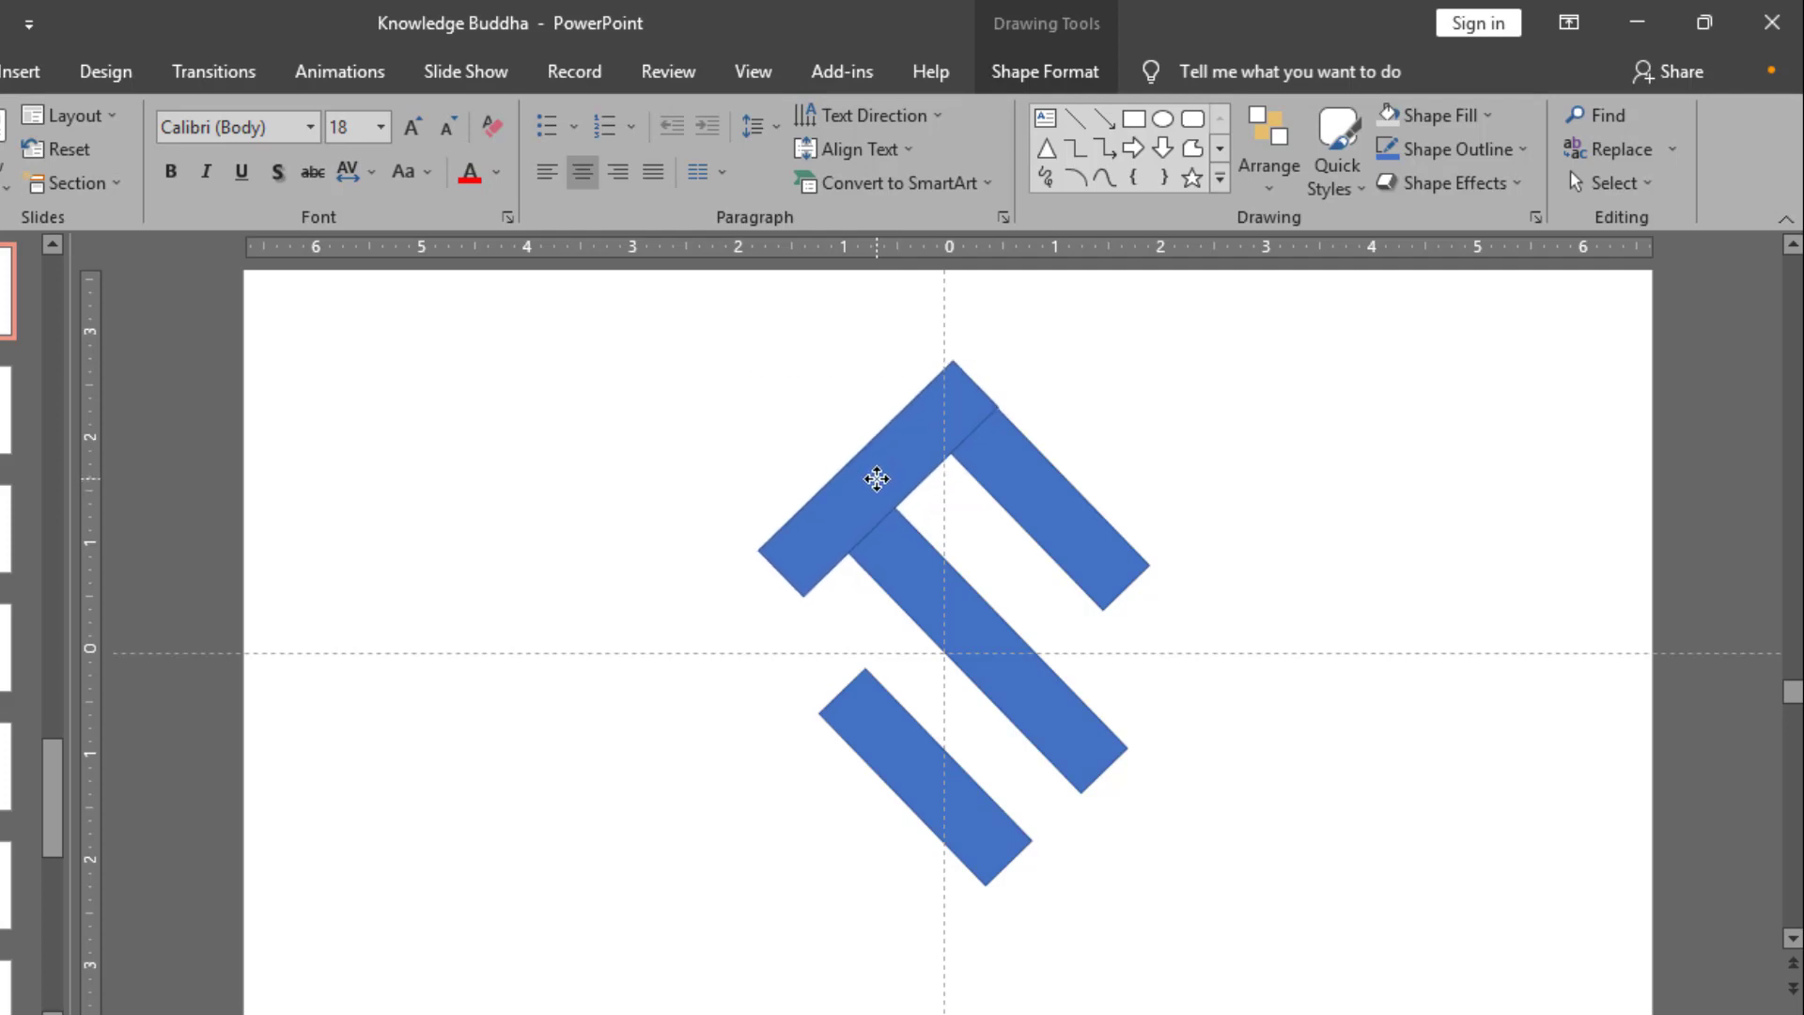
drag(877, 479, 877, 479)
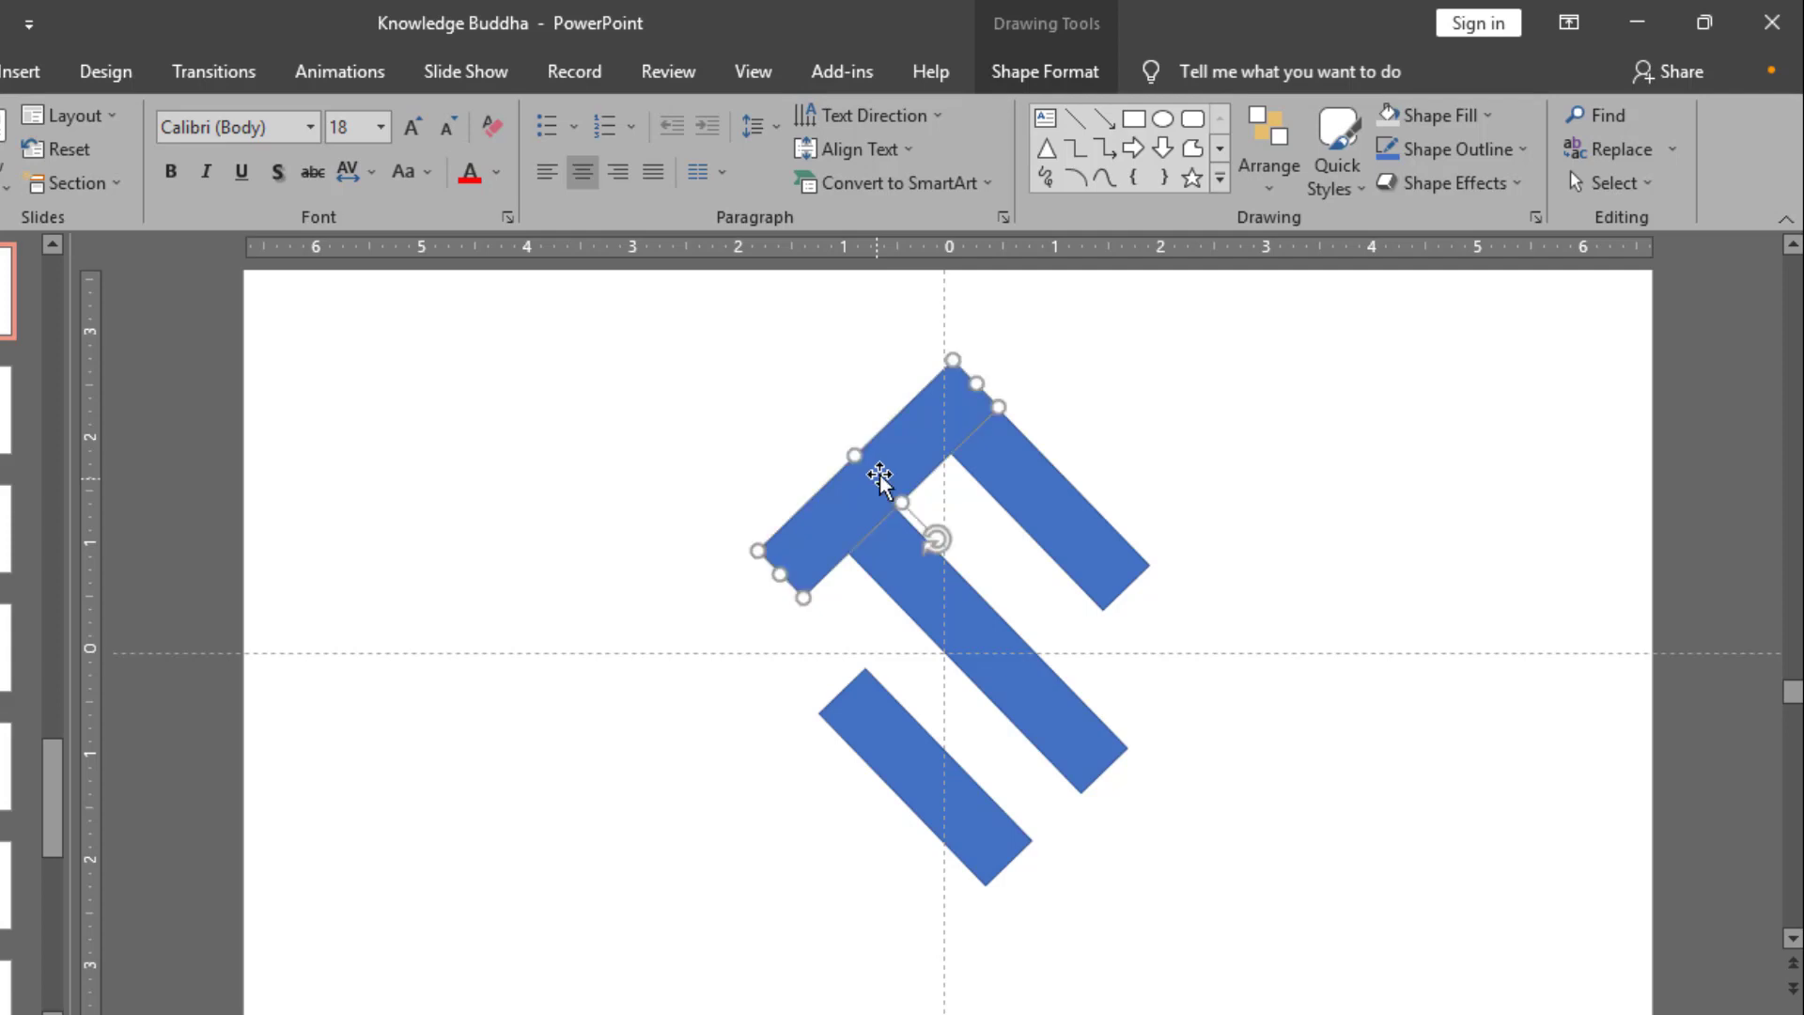
Step: Shorten the perpendicular bar from its lower-left end so that a narrow gap separates it from the middle bar
scroll(877, 479, up, 3)
drag(788, 790, 968, 652)
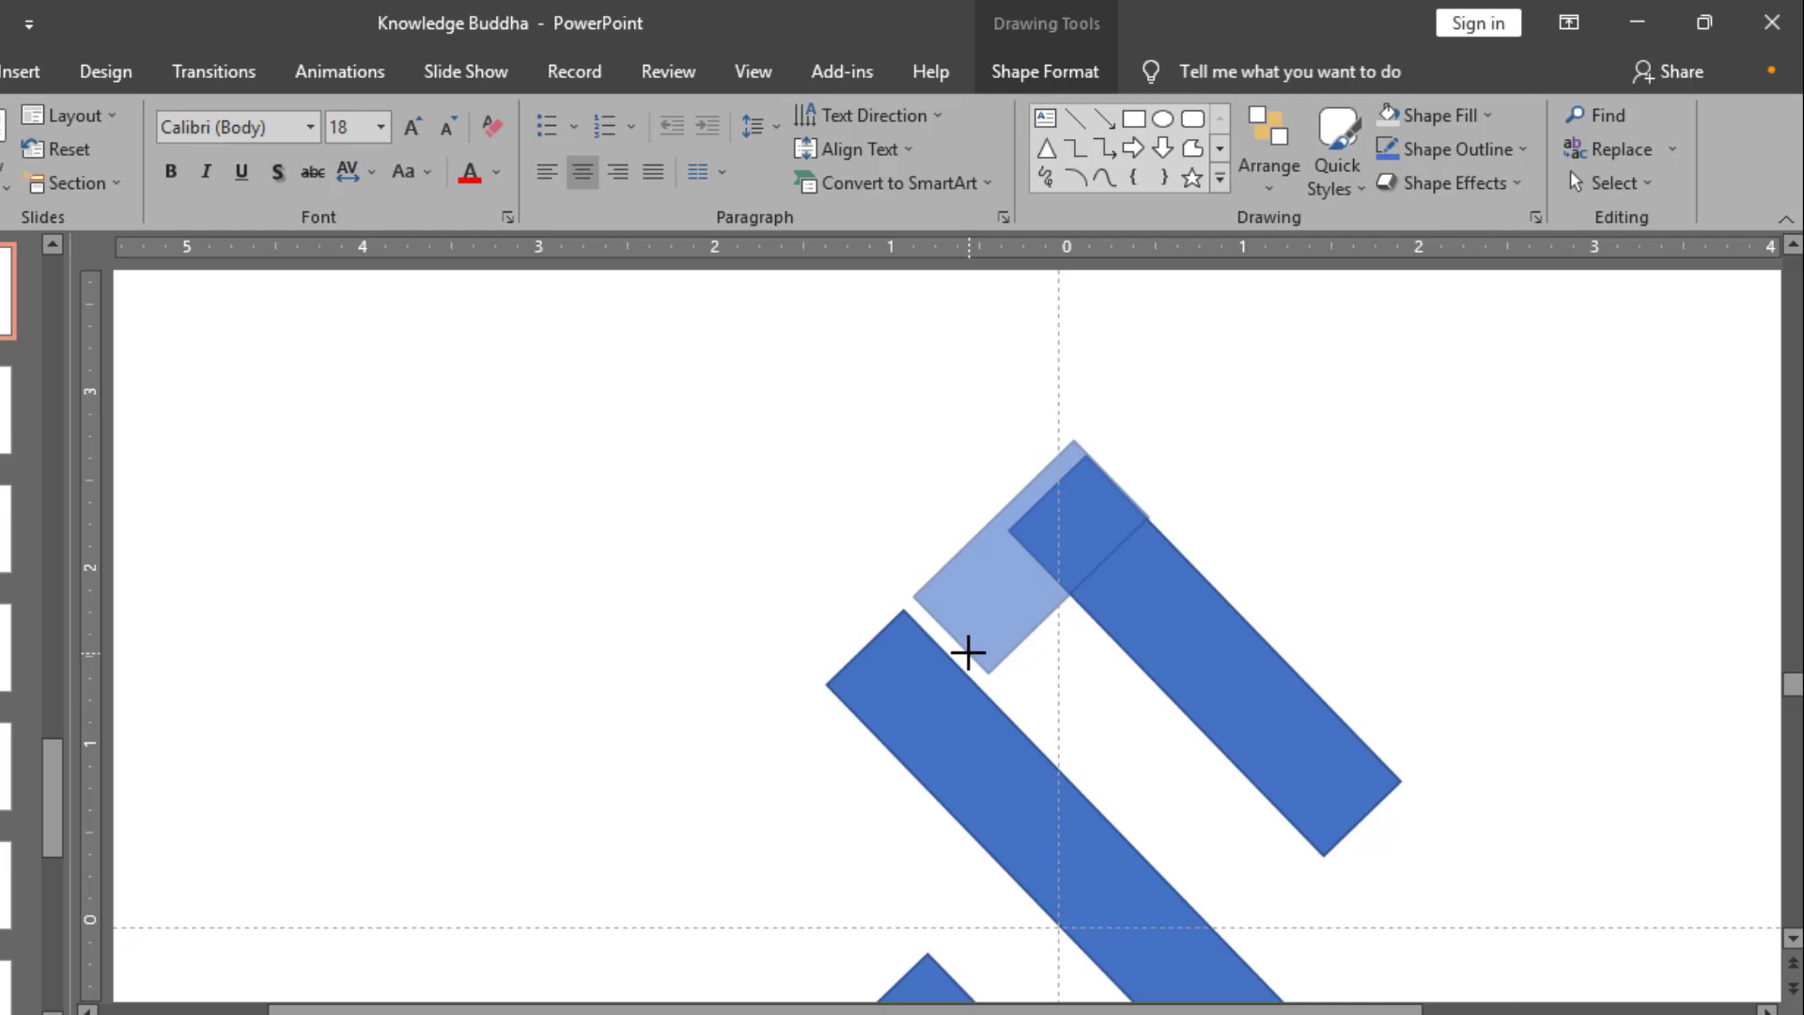
drag(968, 652, 968, 652)
scroll(968, 653, down, 3)
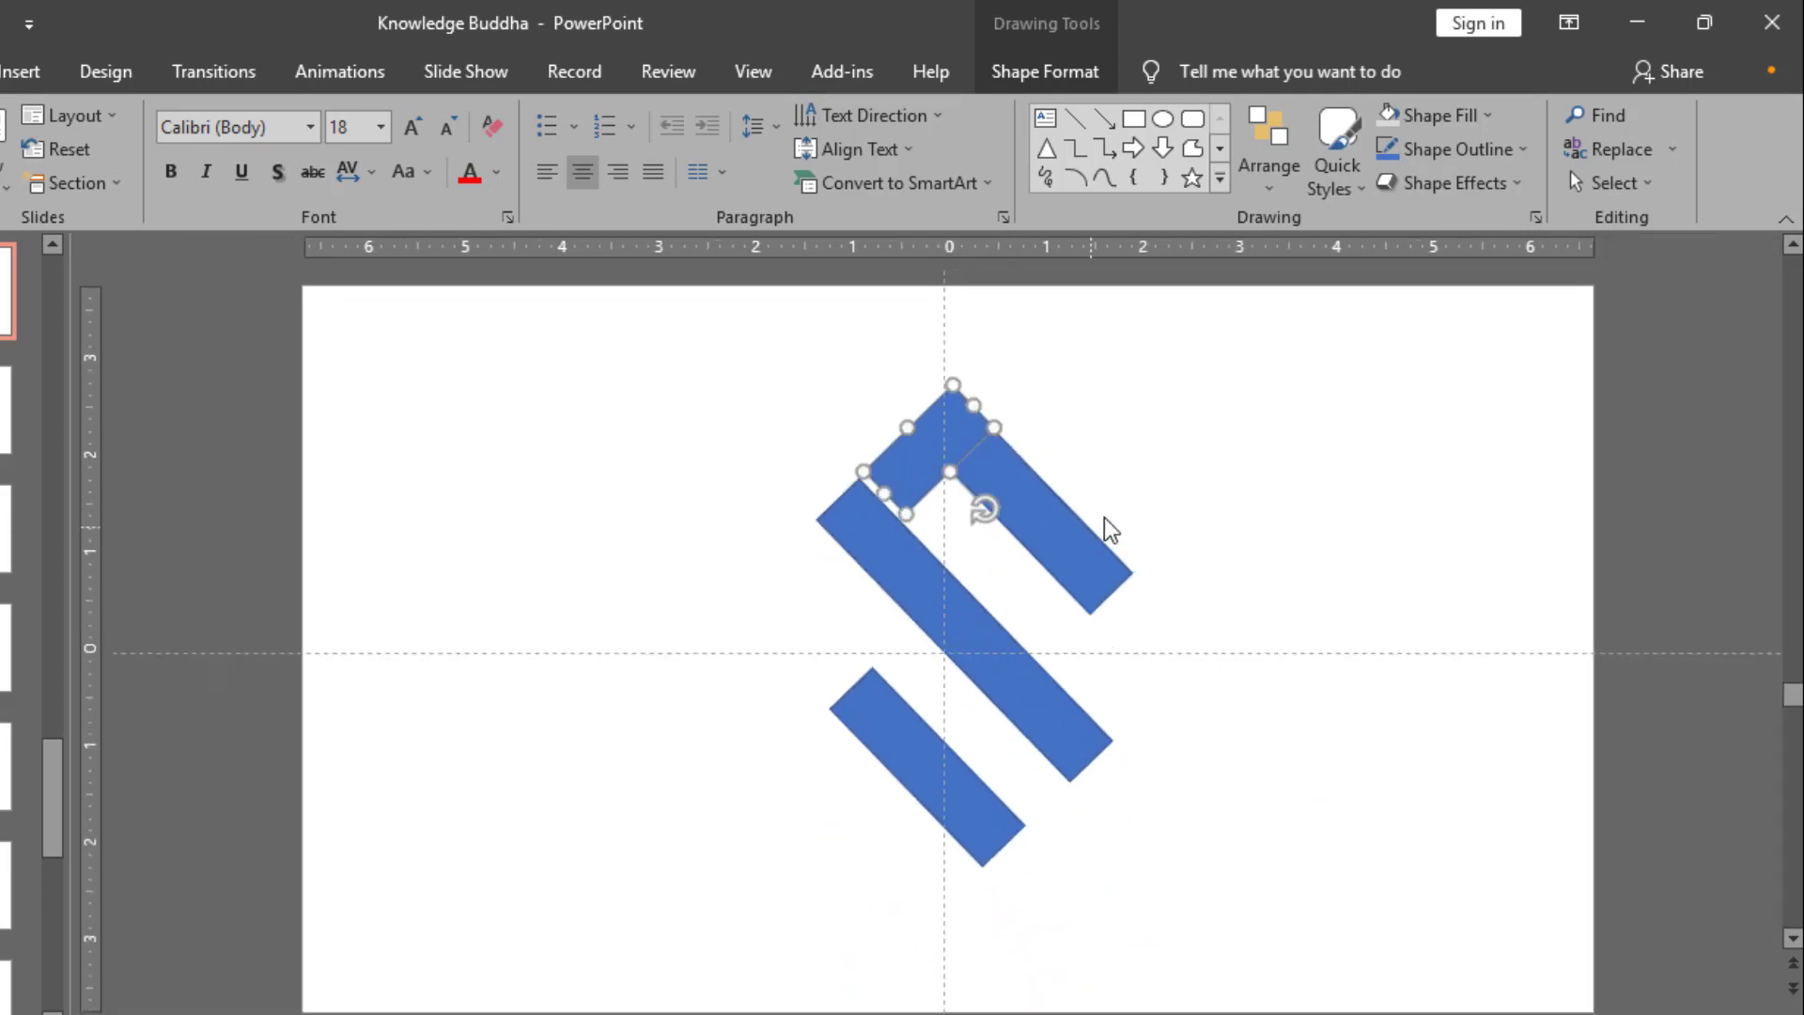
Step: Place two upright rectangles, about 2.06" high and 0.91" wide, over the middle bar's upper-left end and the upper bar's lower-right end
click(1065, 441)
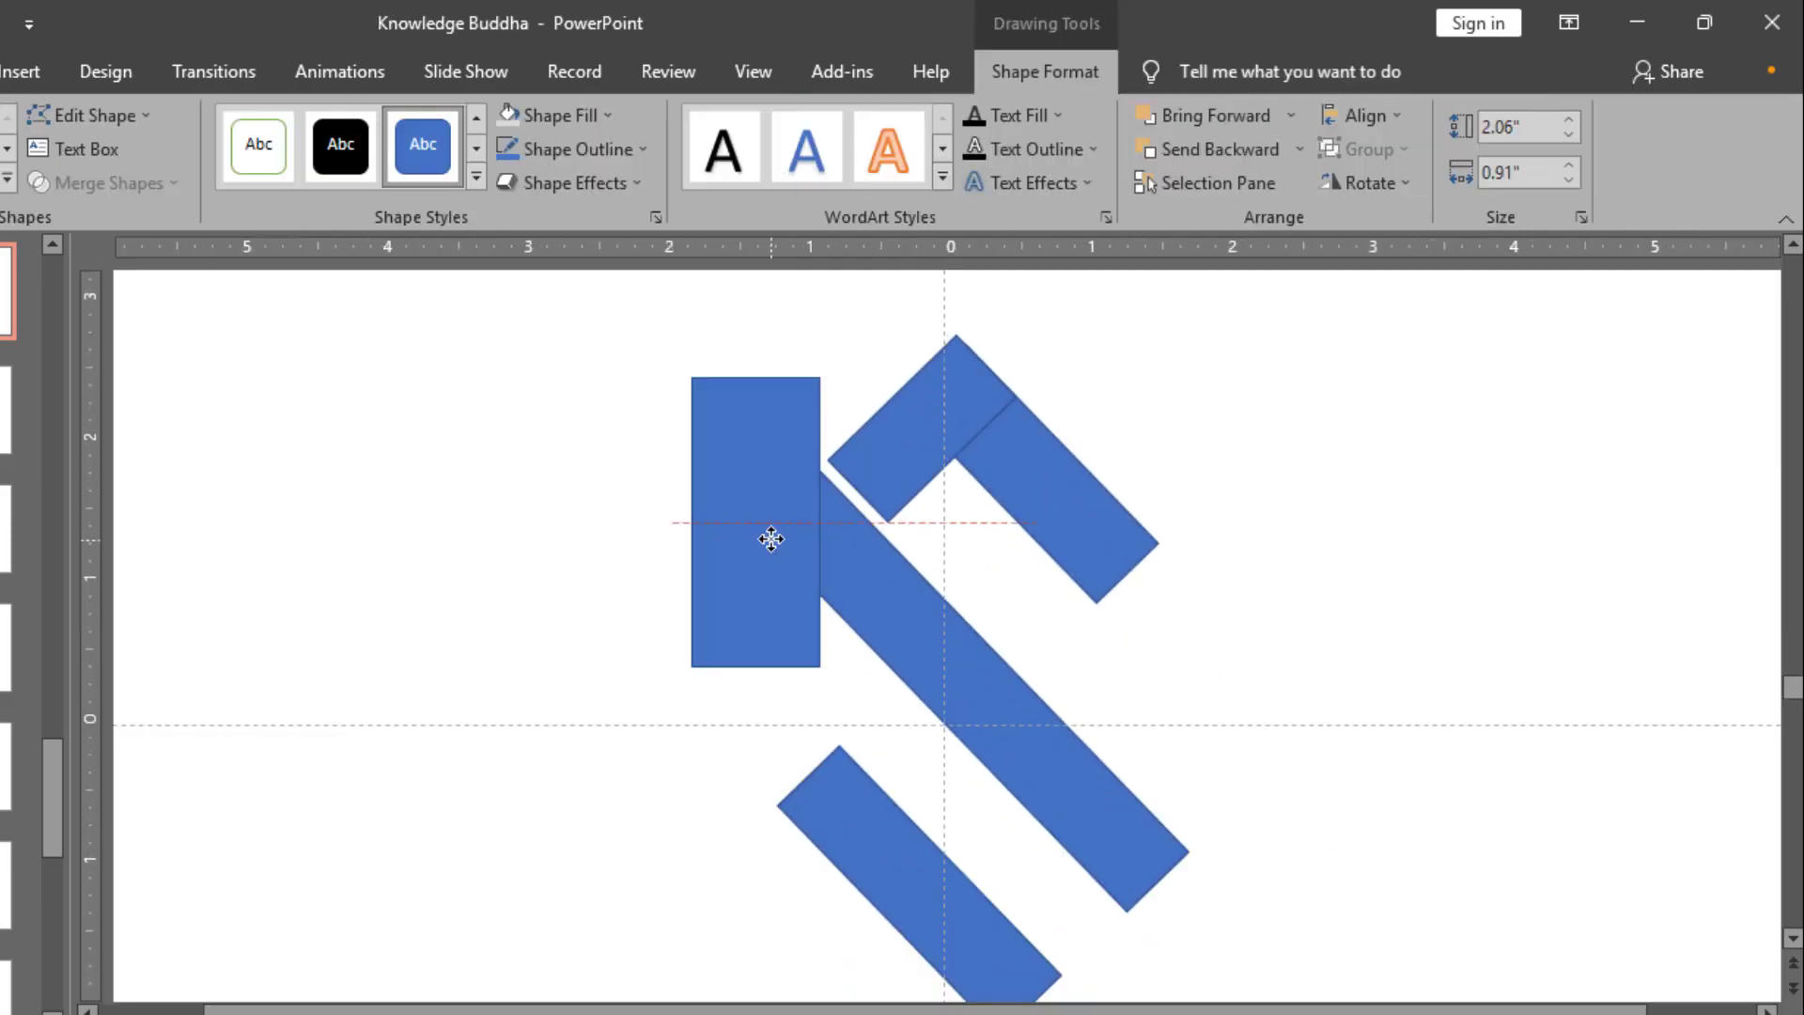
drag(765, 535, 1162, 486)
click(862, 576)
shift+click(725, 528)
click(1109, 611)
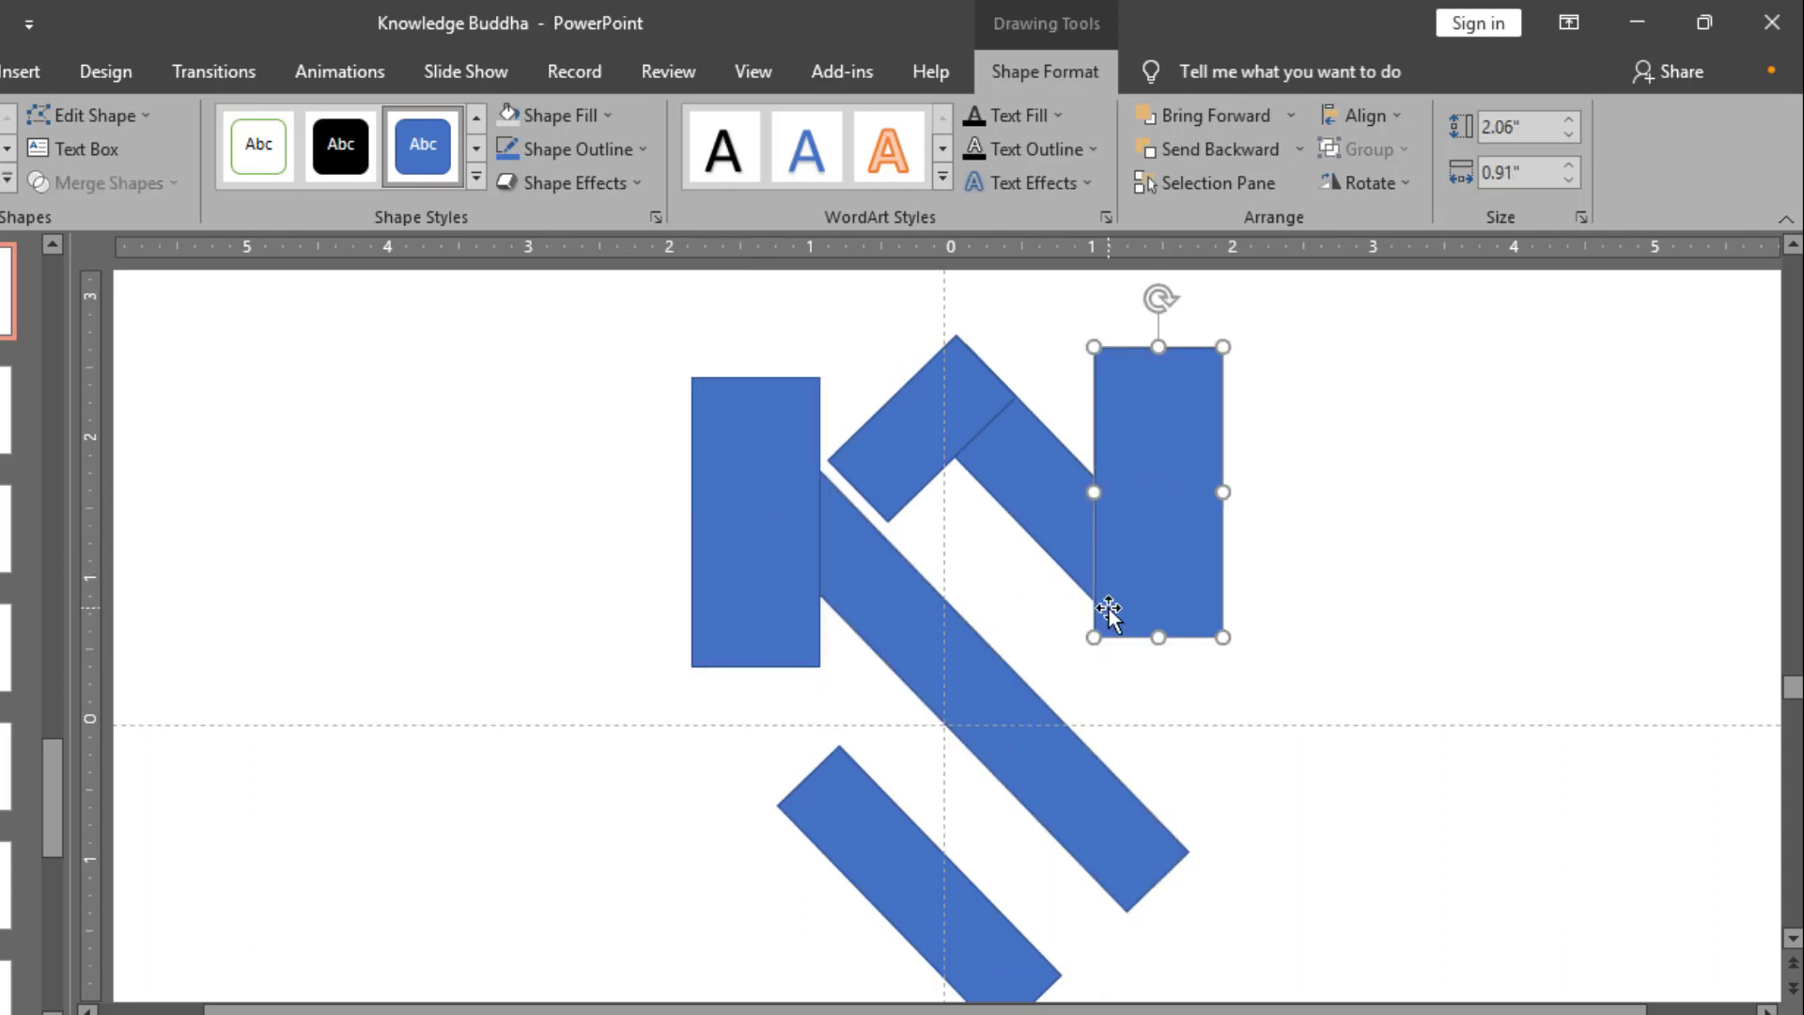
Step: Fragment the two upright rectangles together with the middle and upper diagonal bars
shift+click(786, 523)
shift+click(850, 578)
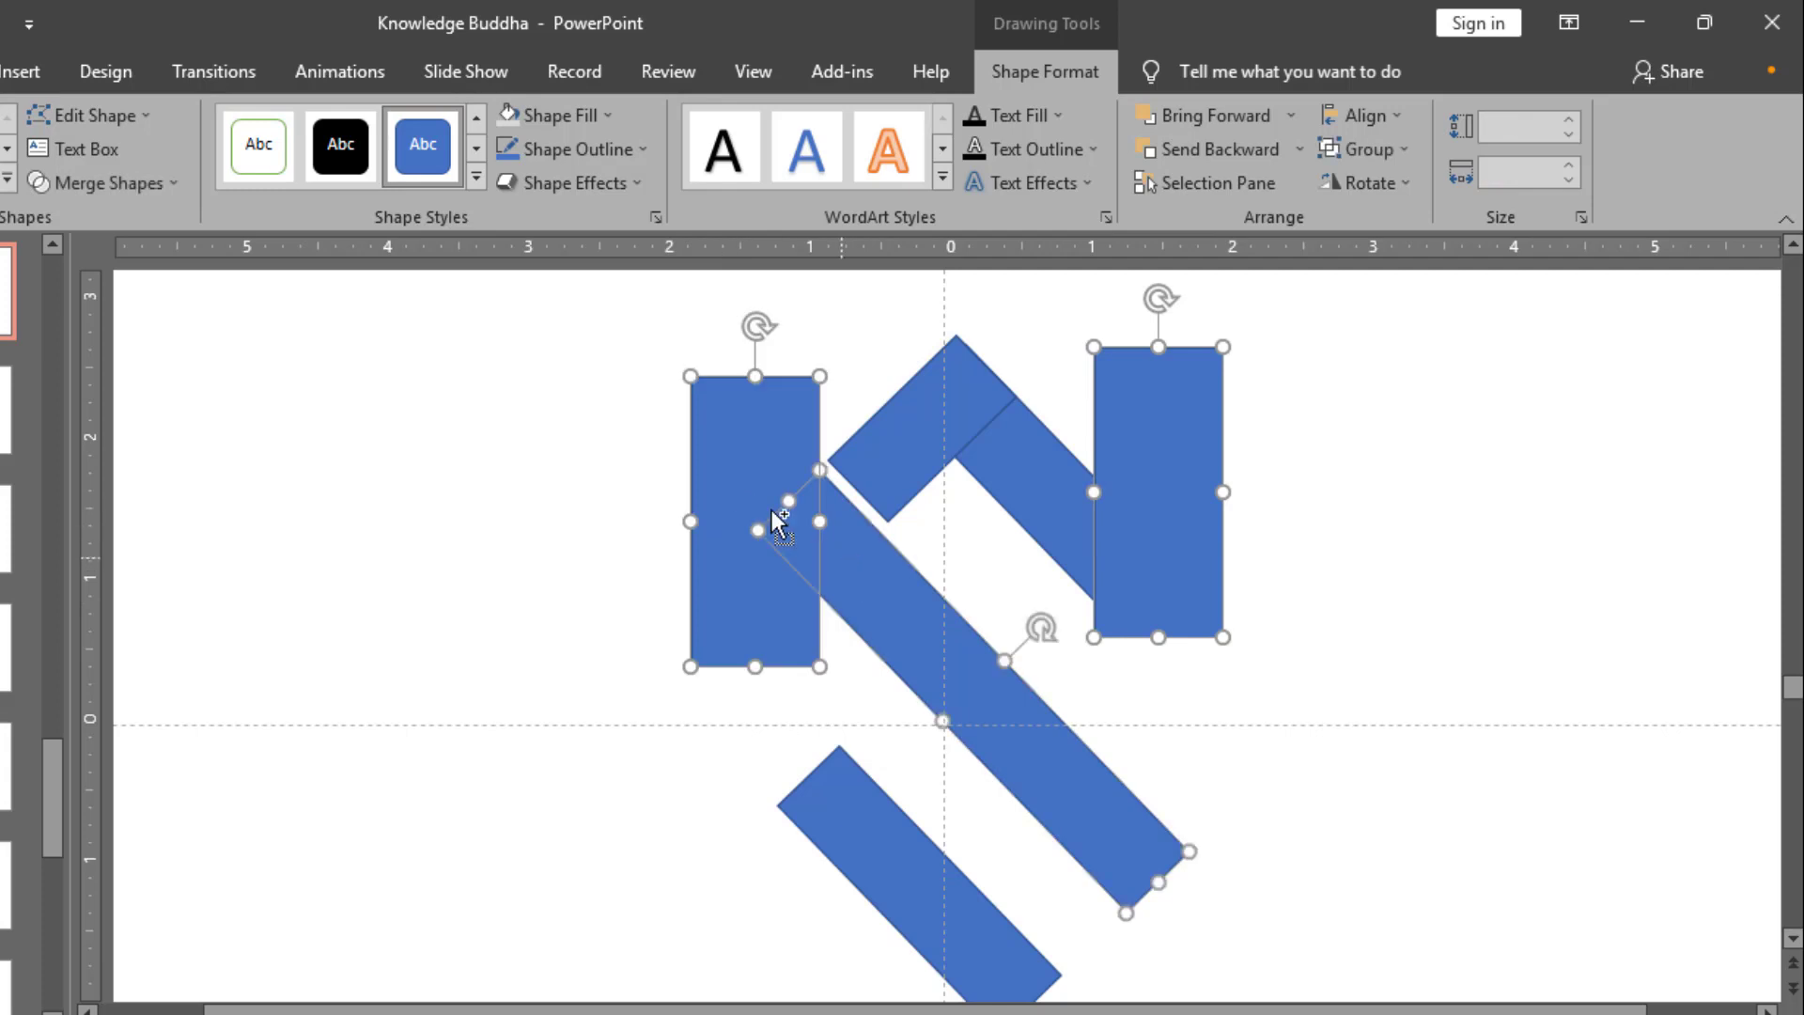
click(174, 188)
click(1032, 480)
click(1033, 479)
ctrl+click(1107, 487)
ctrl+click(860, 586)
ctrl+click(731, 549)
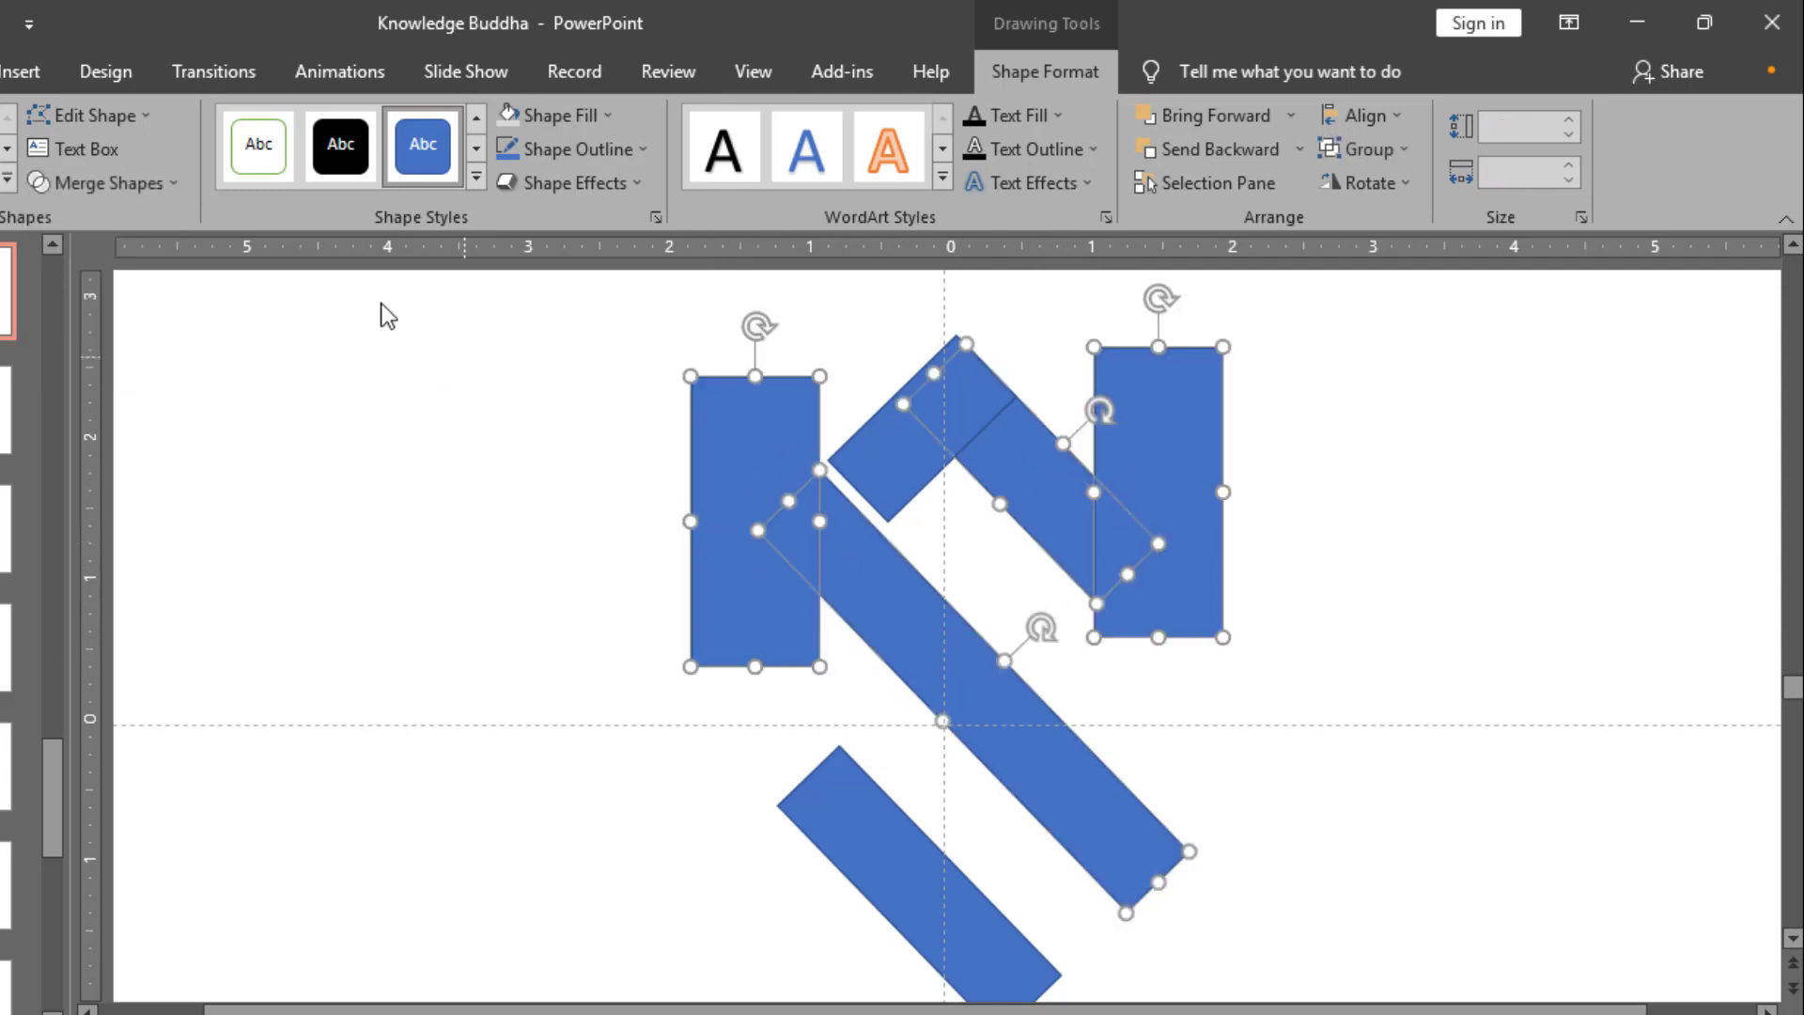
click(173, 183)
click(117, 293)
Step: Delete both rectangle remainders and the cut-off bar tips, leaving vertical ends on the middle and upper bars
click(702, 489)
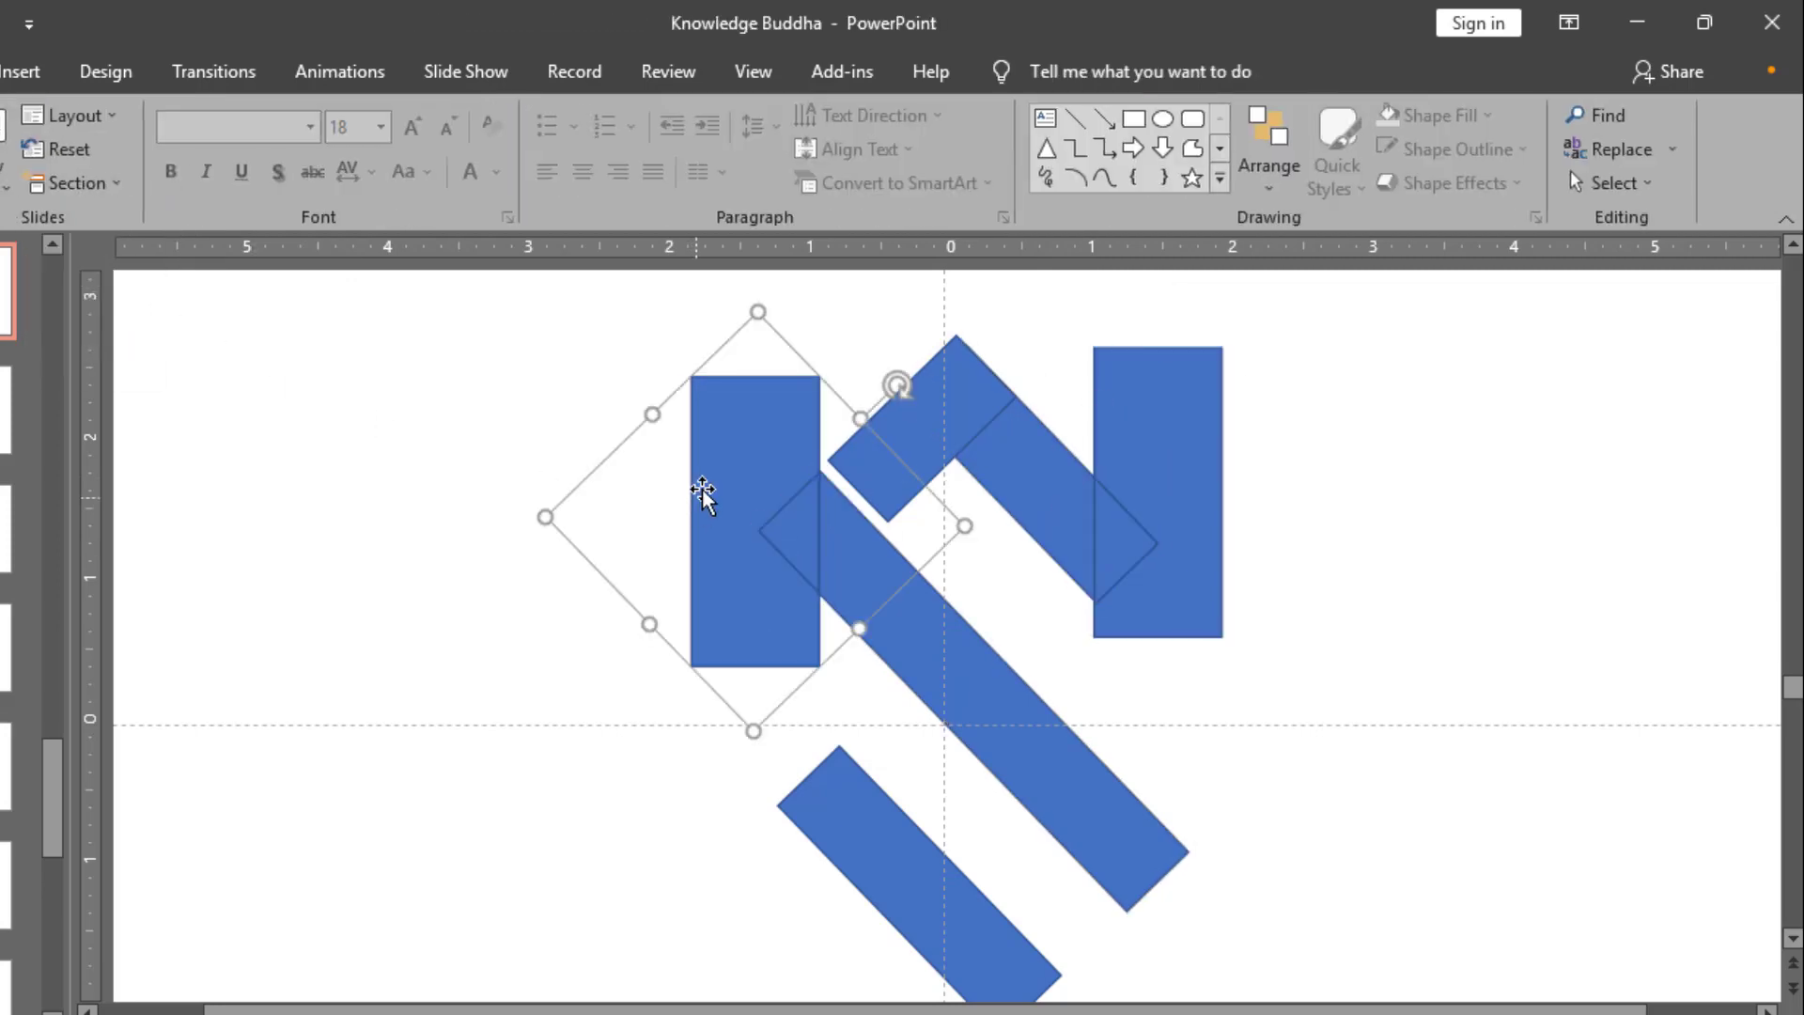
key(Delete)
click(780, 515)
key(Delete)
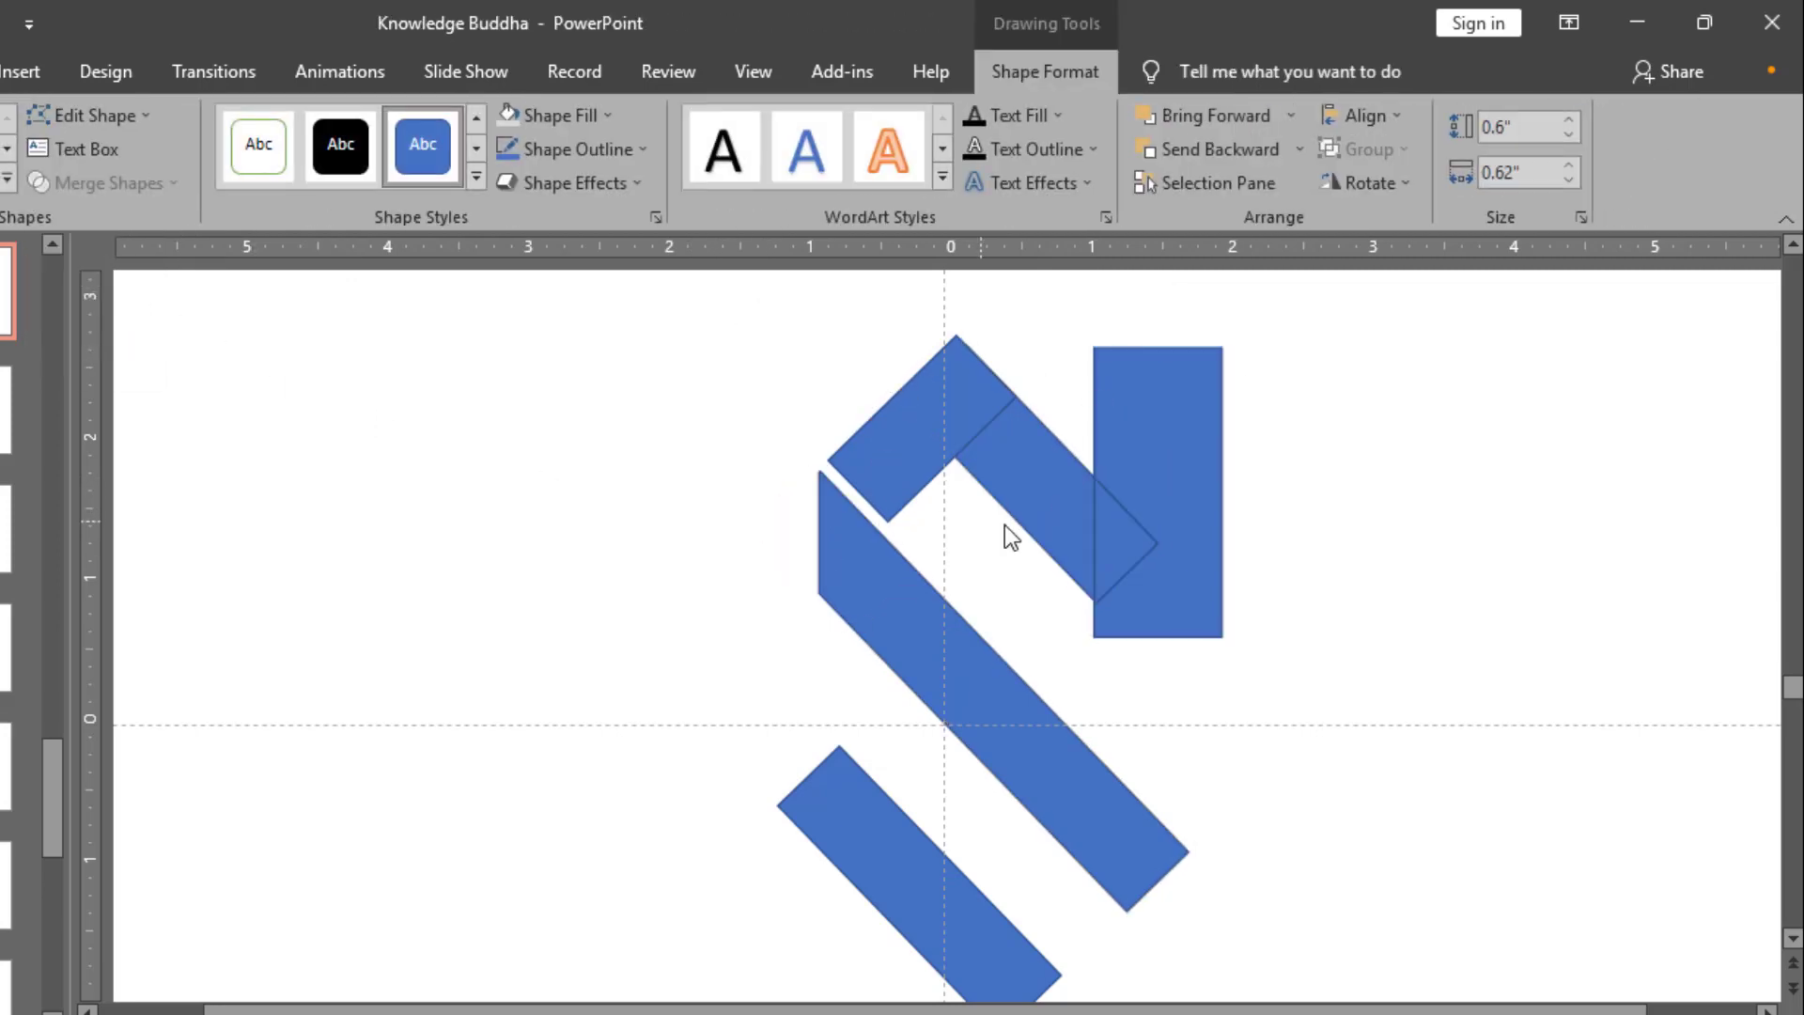
click(1126, 528)
key(Delete)
click(1169, 517)
key(Delete)
Step: Remove the outline from the upper bar and its perpendicular piece, and unite them into one corner shape
click(1053, 487)
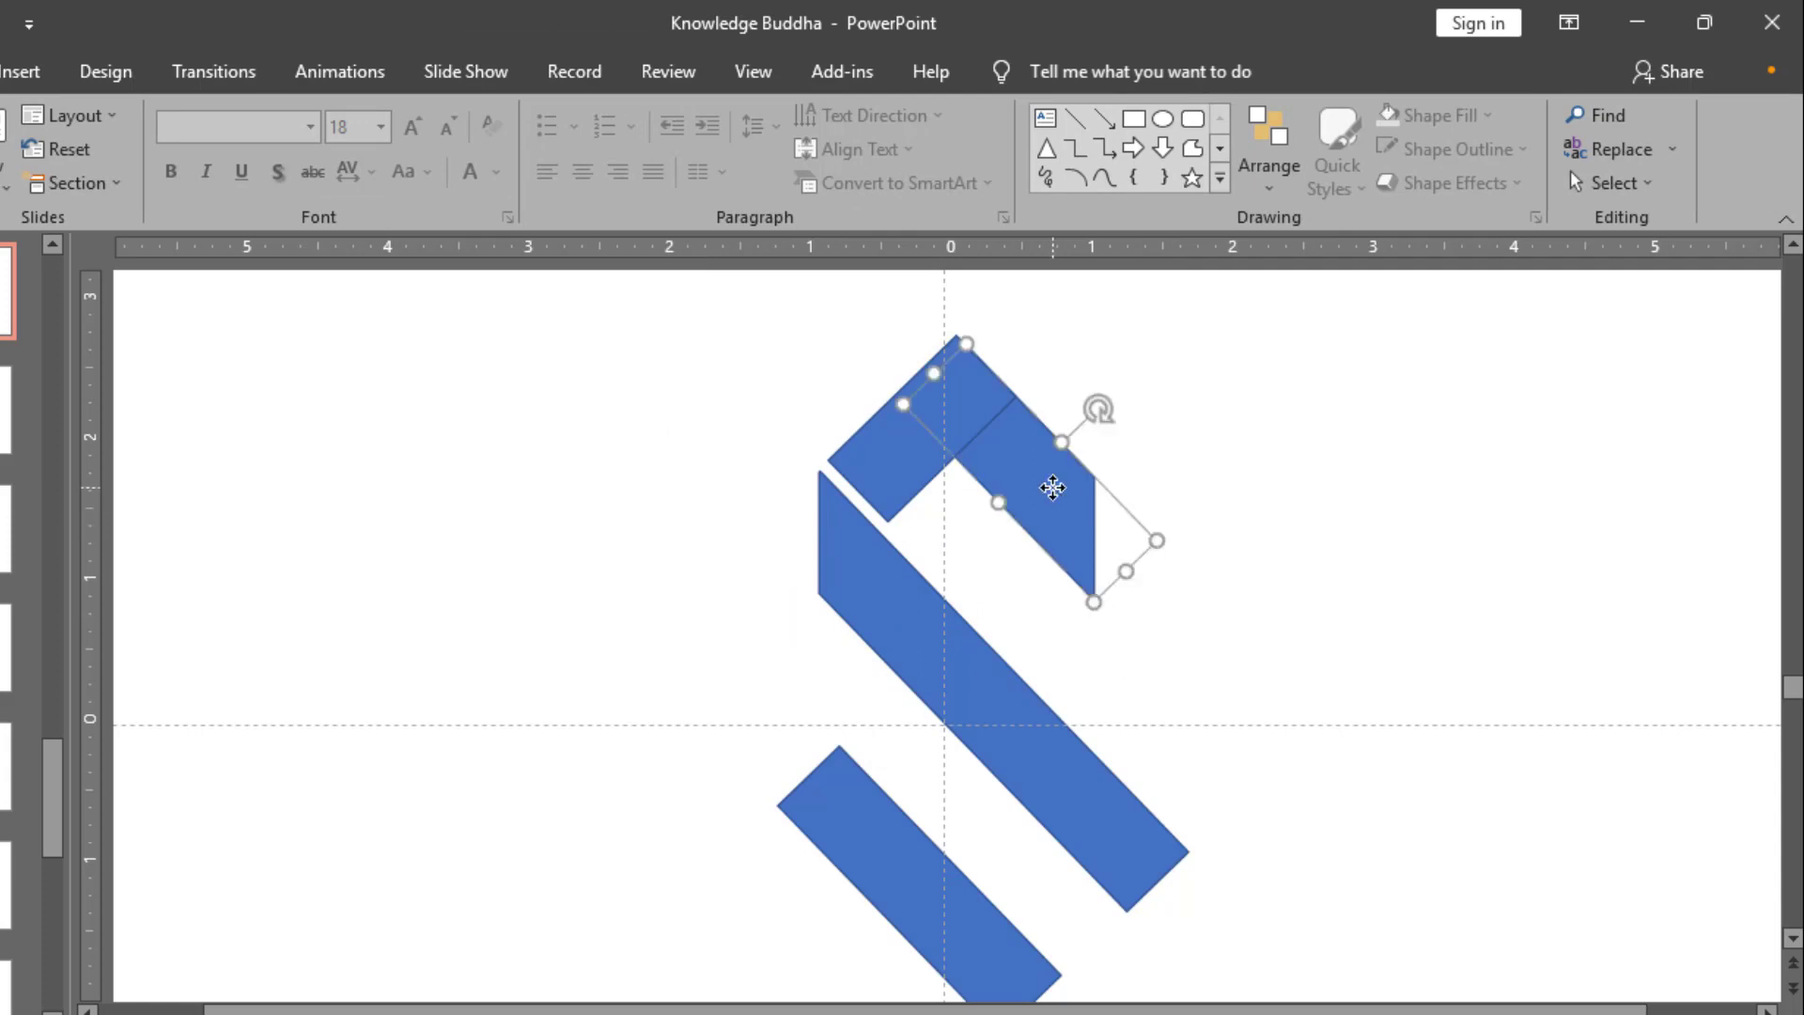
ctrl+click(918, 432)
click(1044, 71)
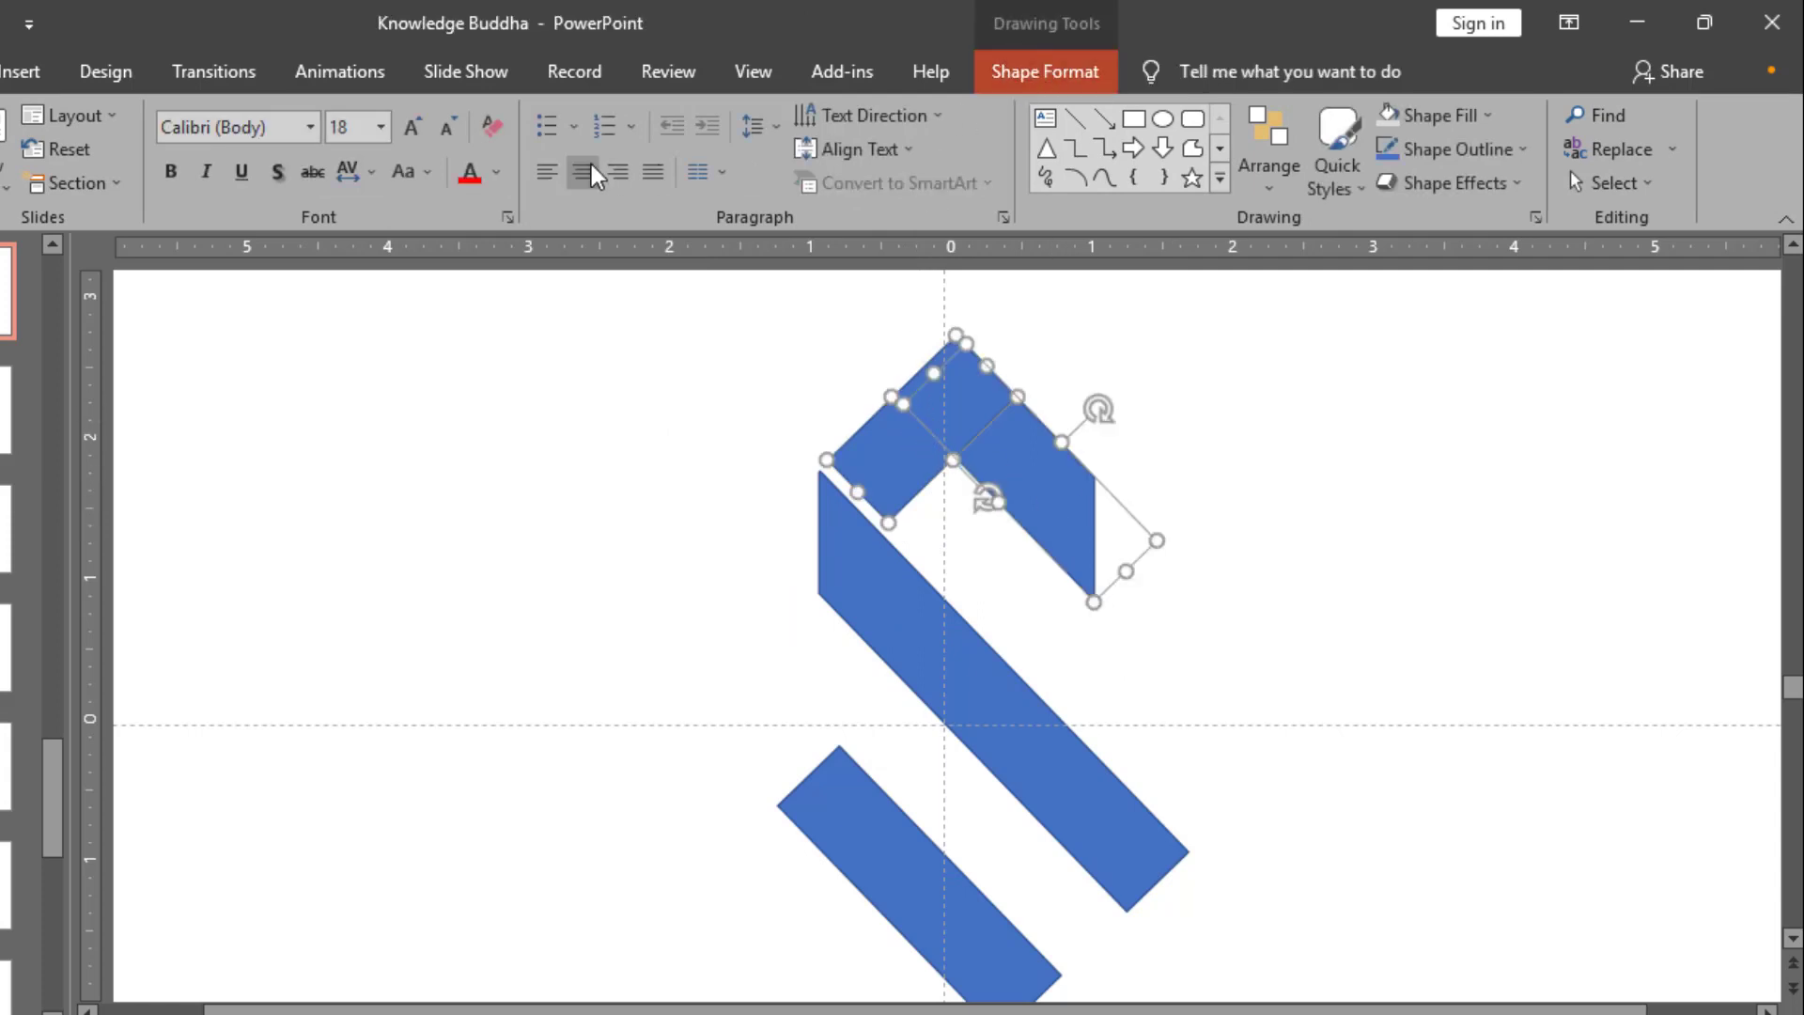
click(643, 151)
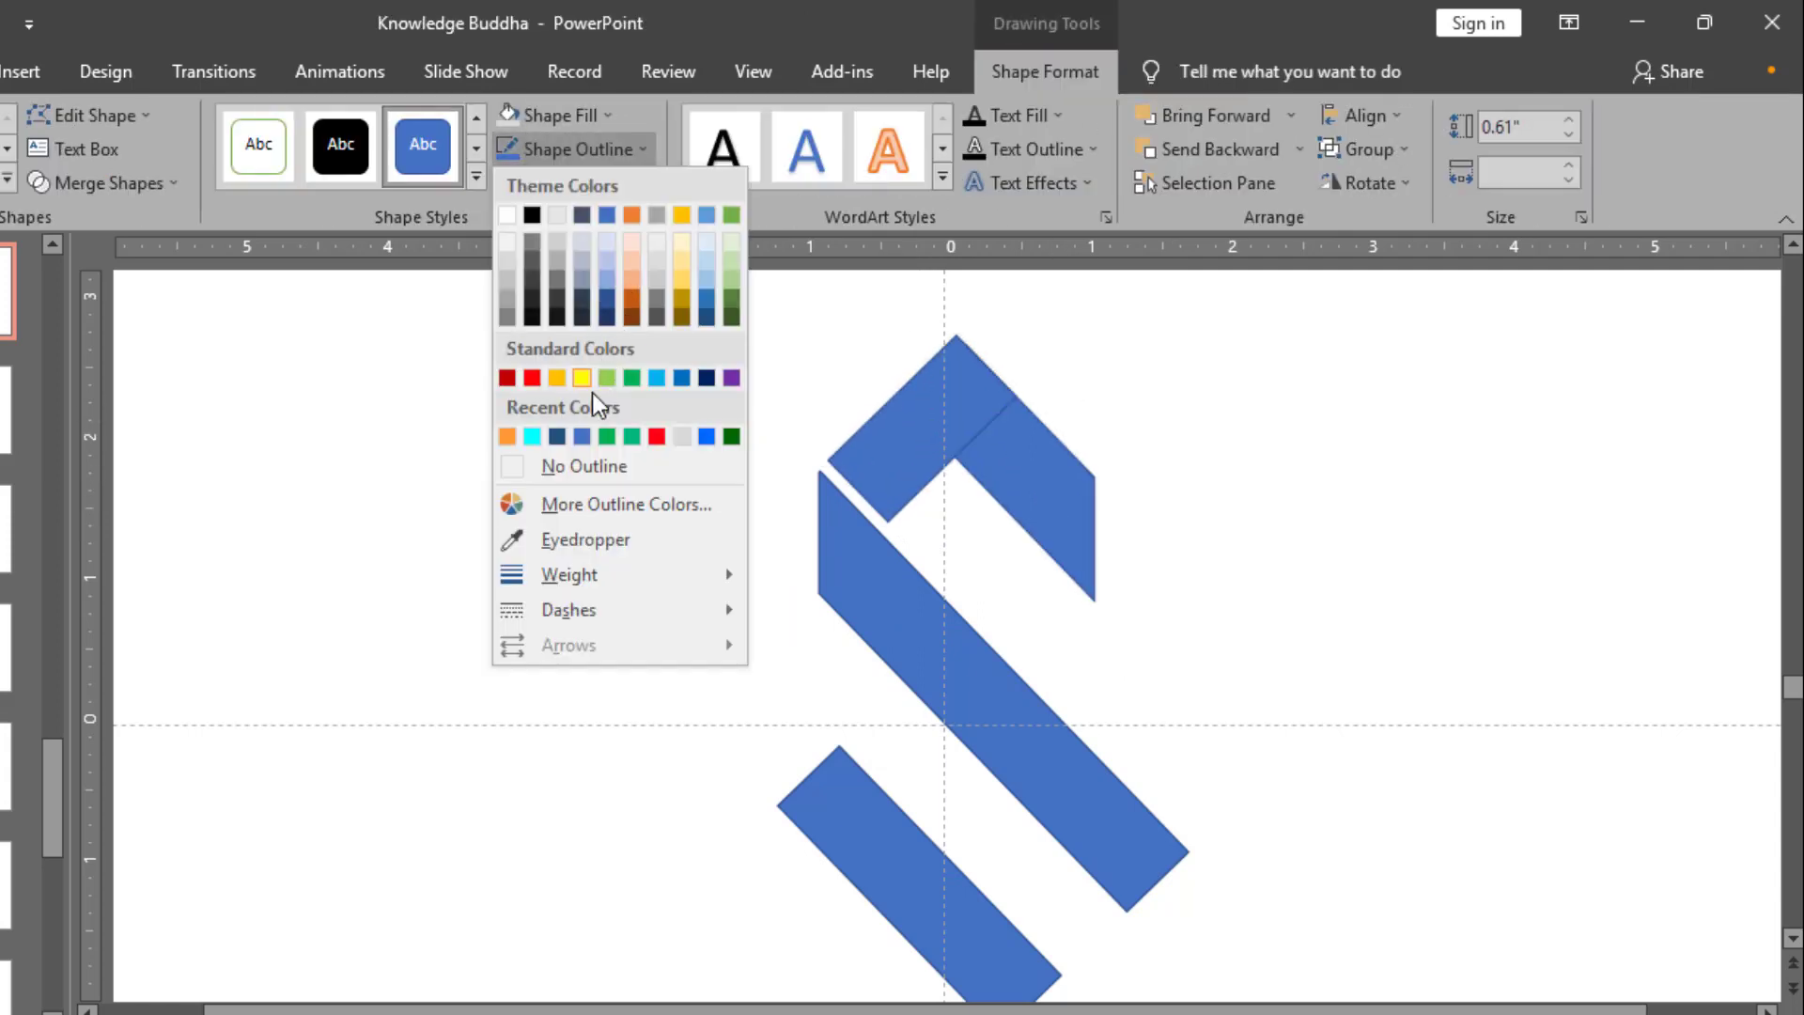
click(585, 466)
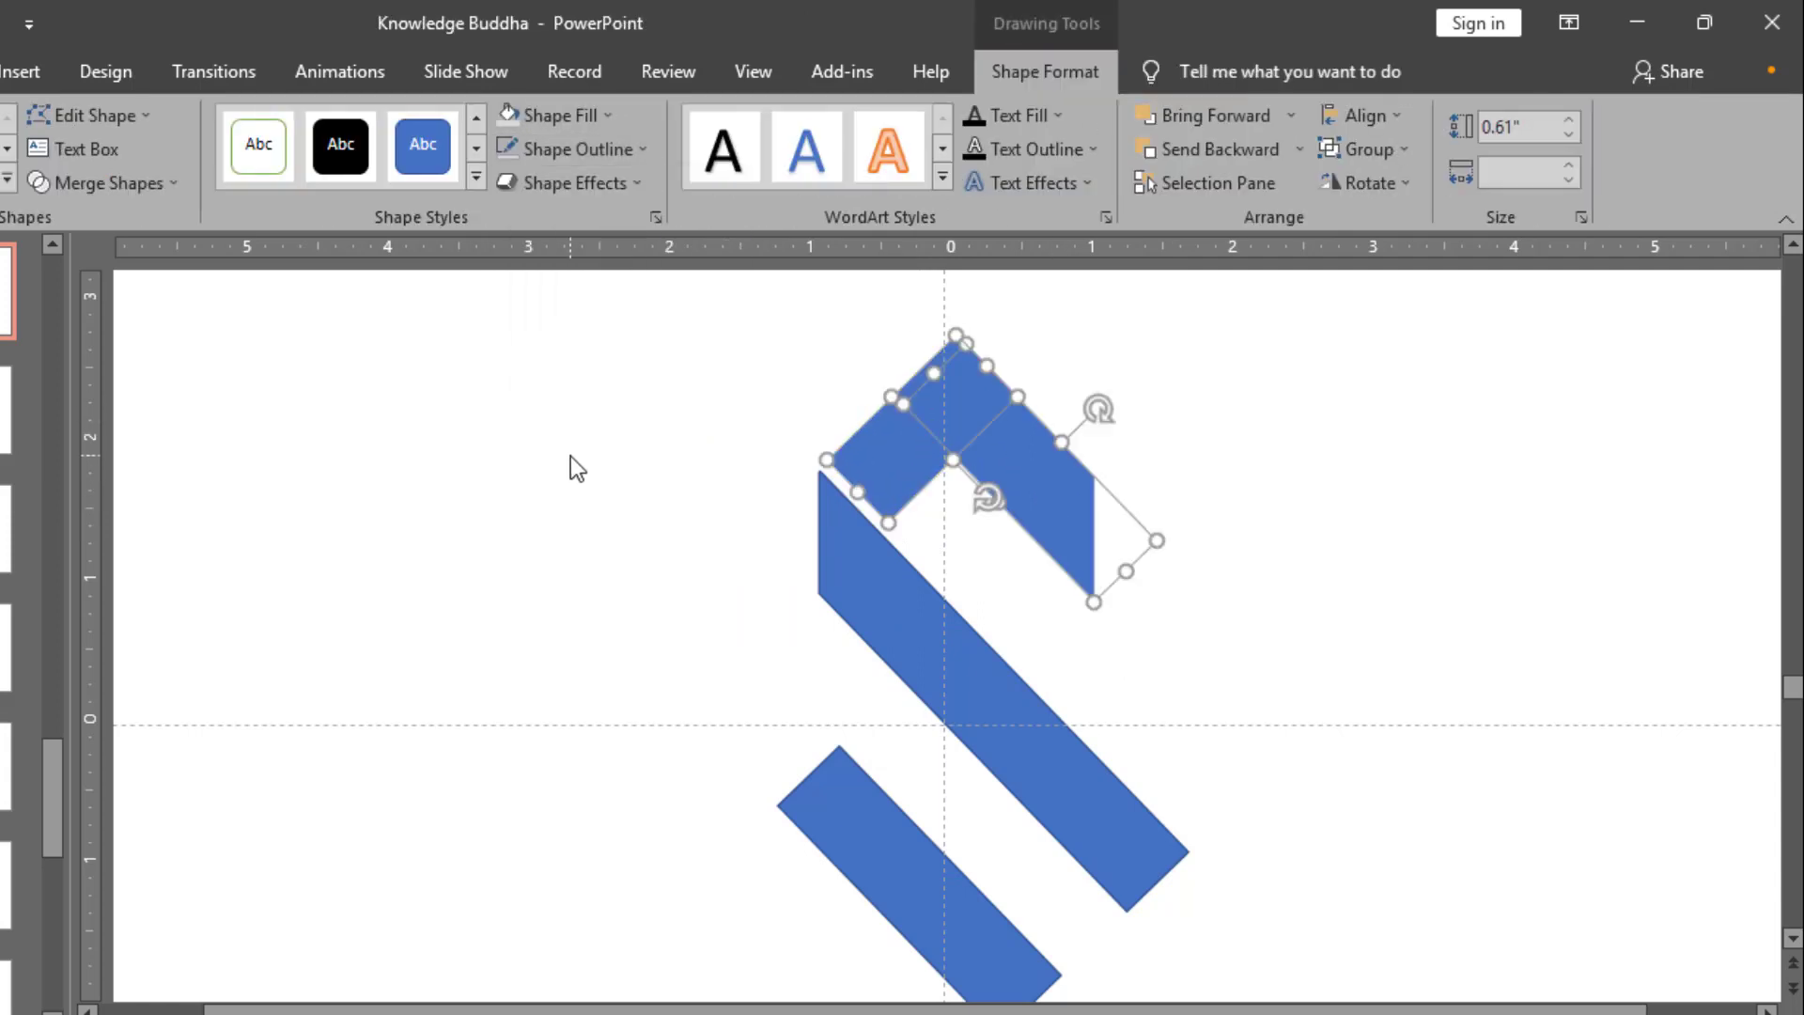
click(177, 185)
click(143, 224)
click(748, 459)
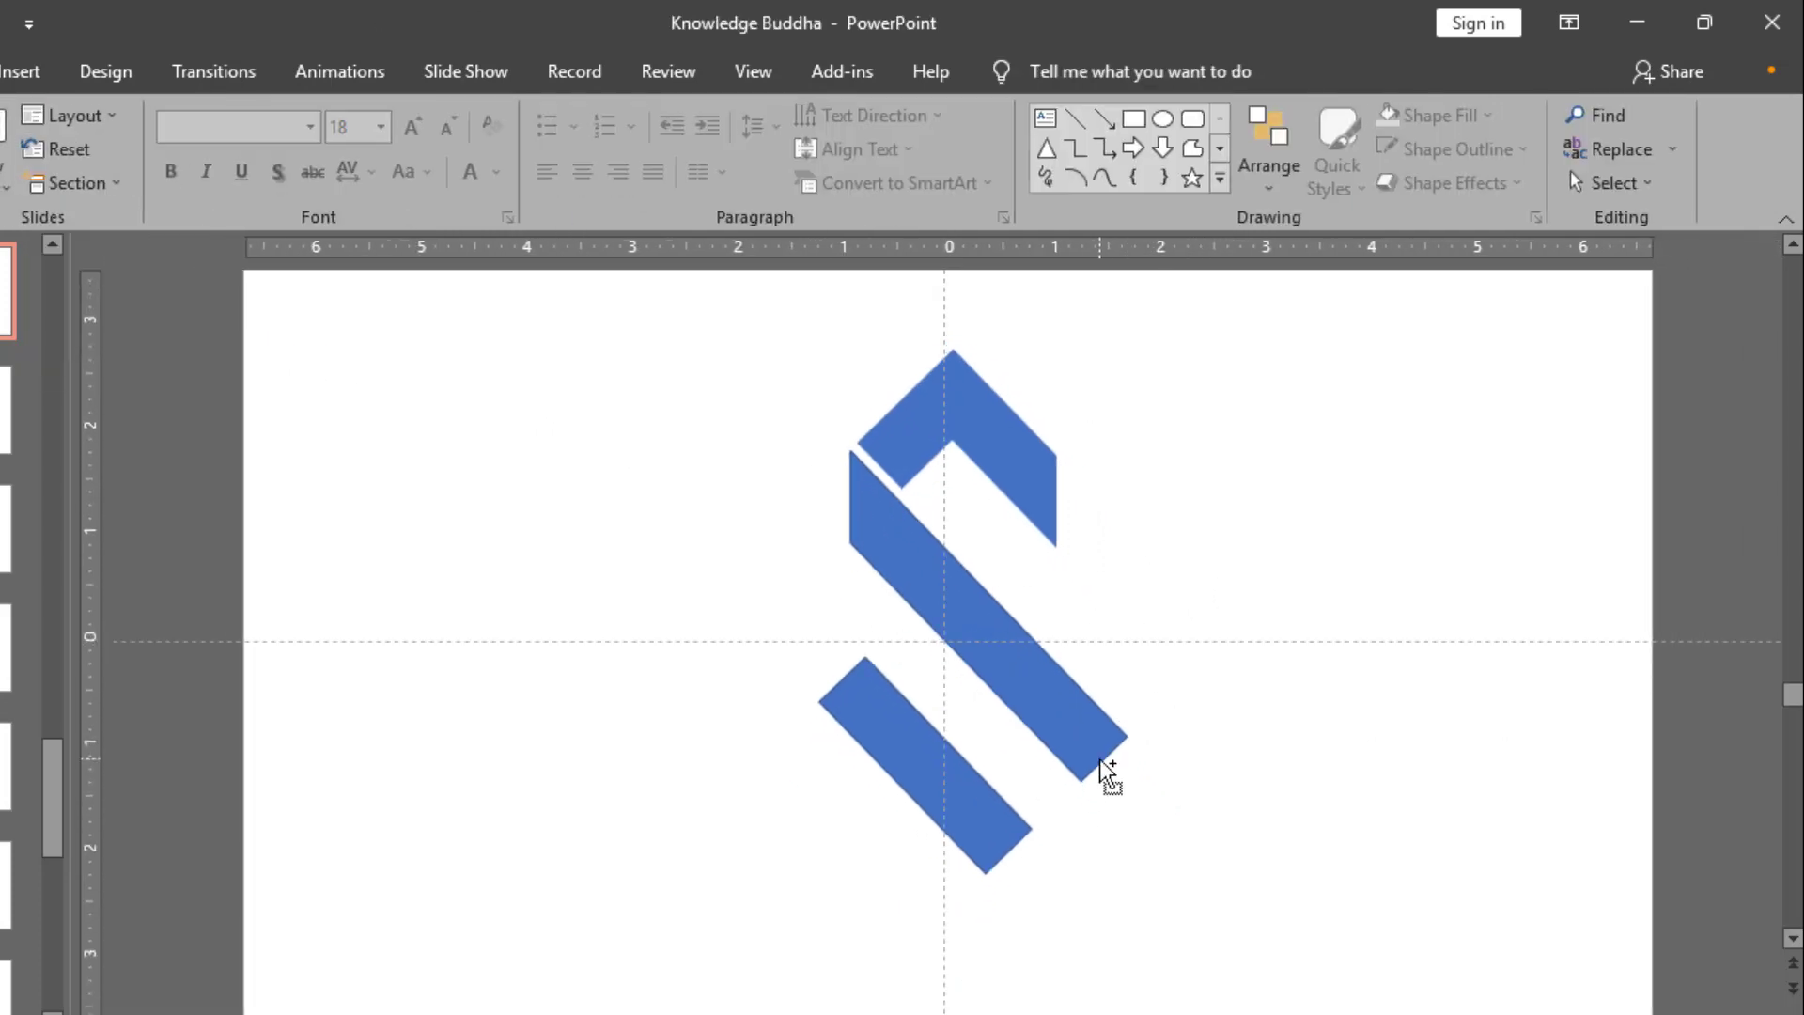
Step: Duplicate the upper corner shape and place the copy beside the lower-left bar
scroll(1053, 798, down, 1)
click(974, 845)
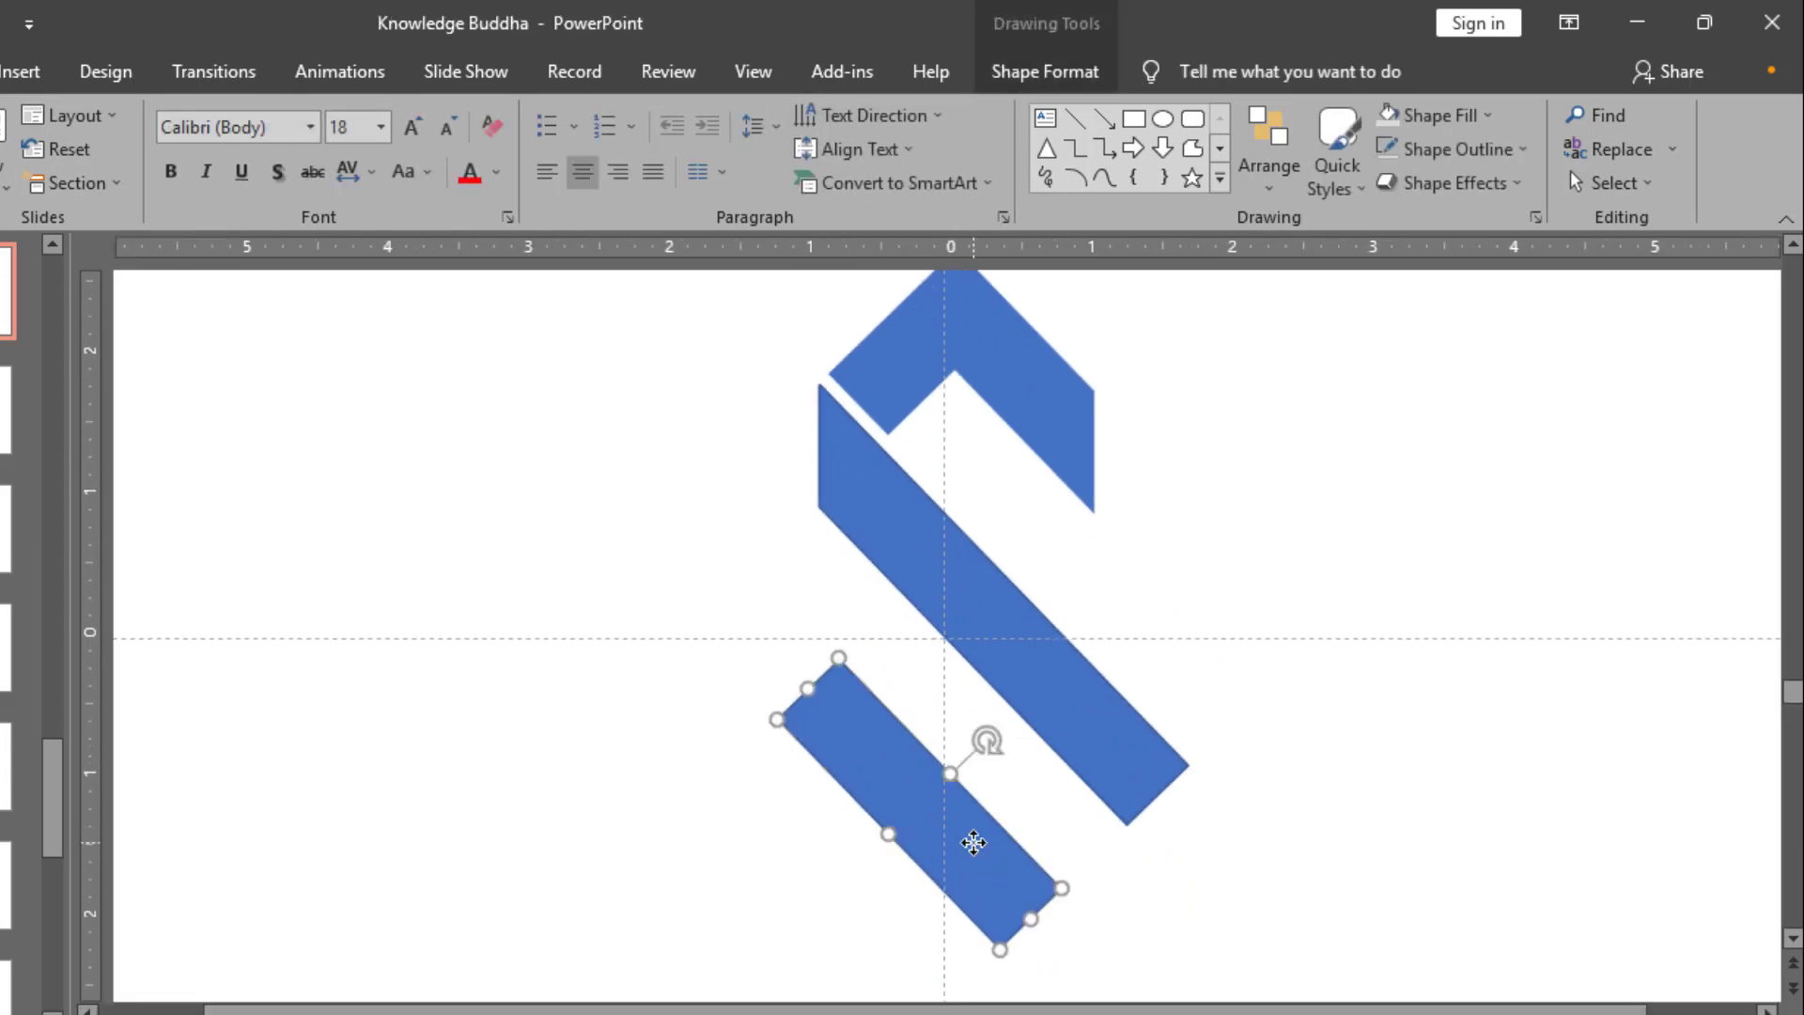
click(1083, 448)
drag(1083, 447, 755, 660)
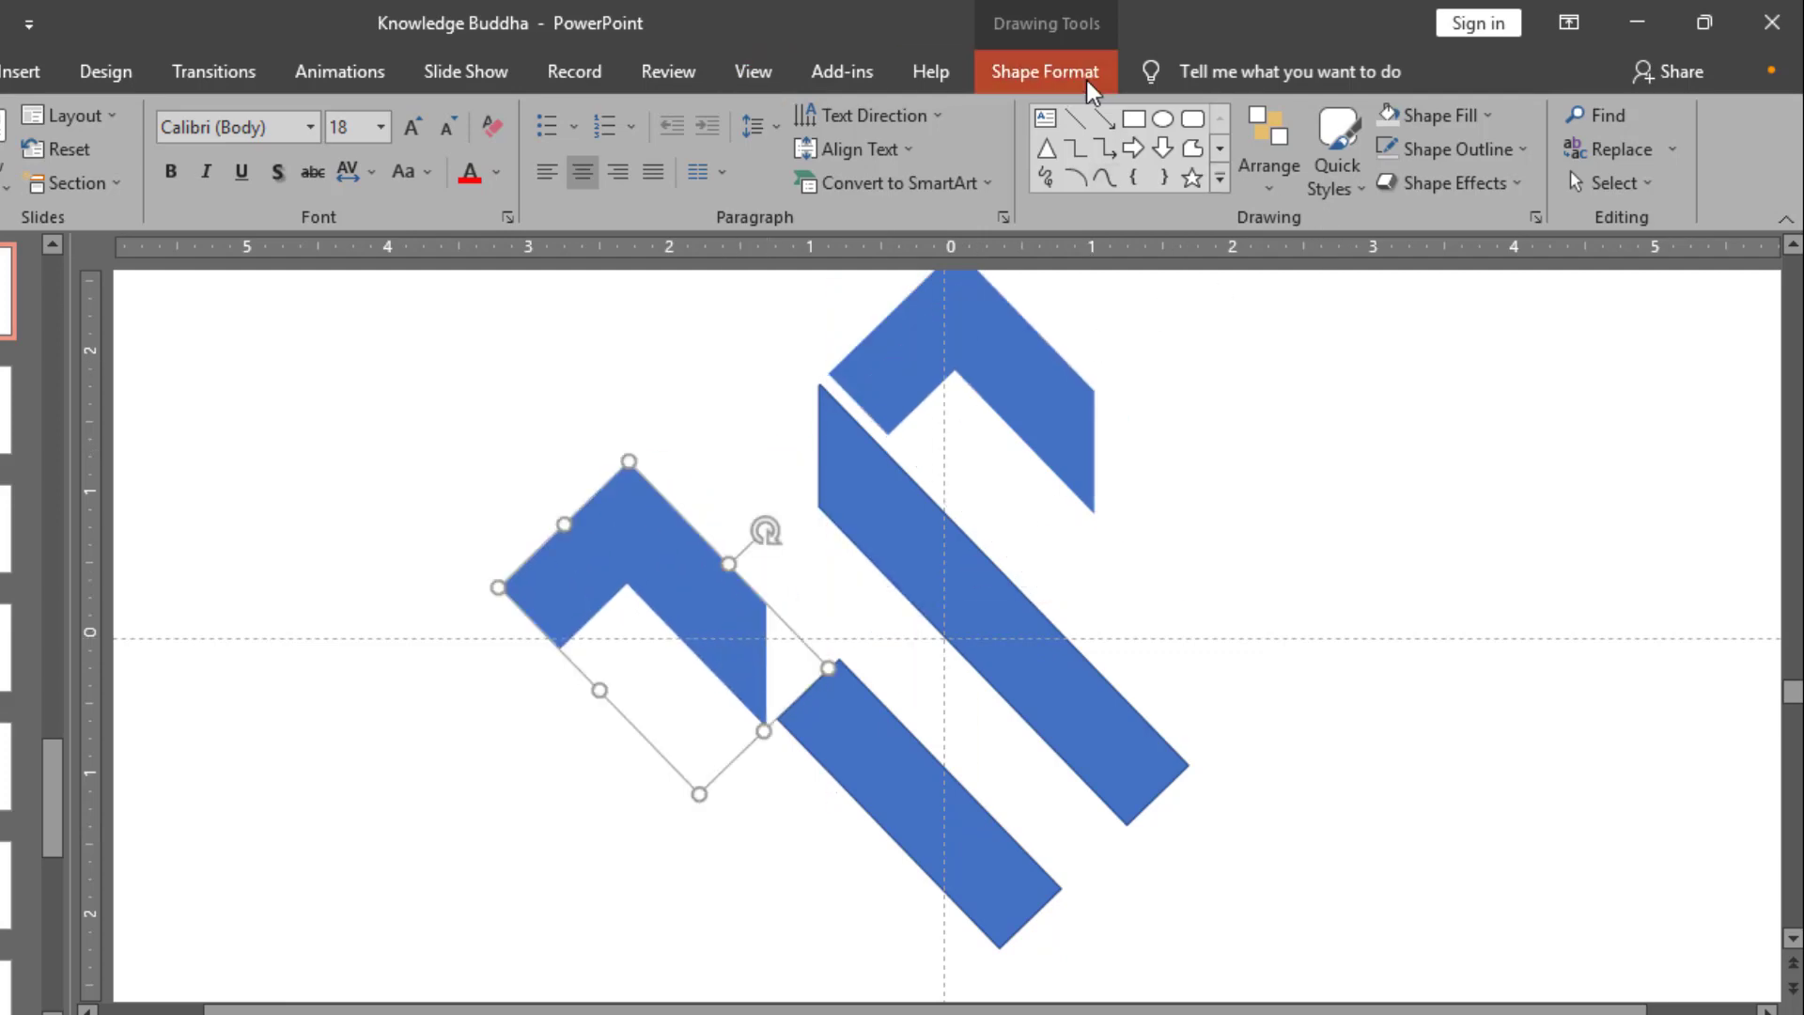
Step: Flip the copied corner shape both horizontally and vertically
click(1045, 72)
click(1362, 183)
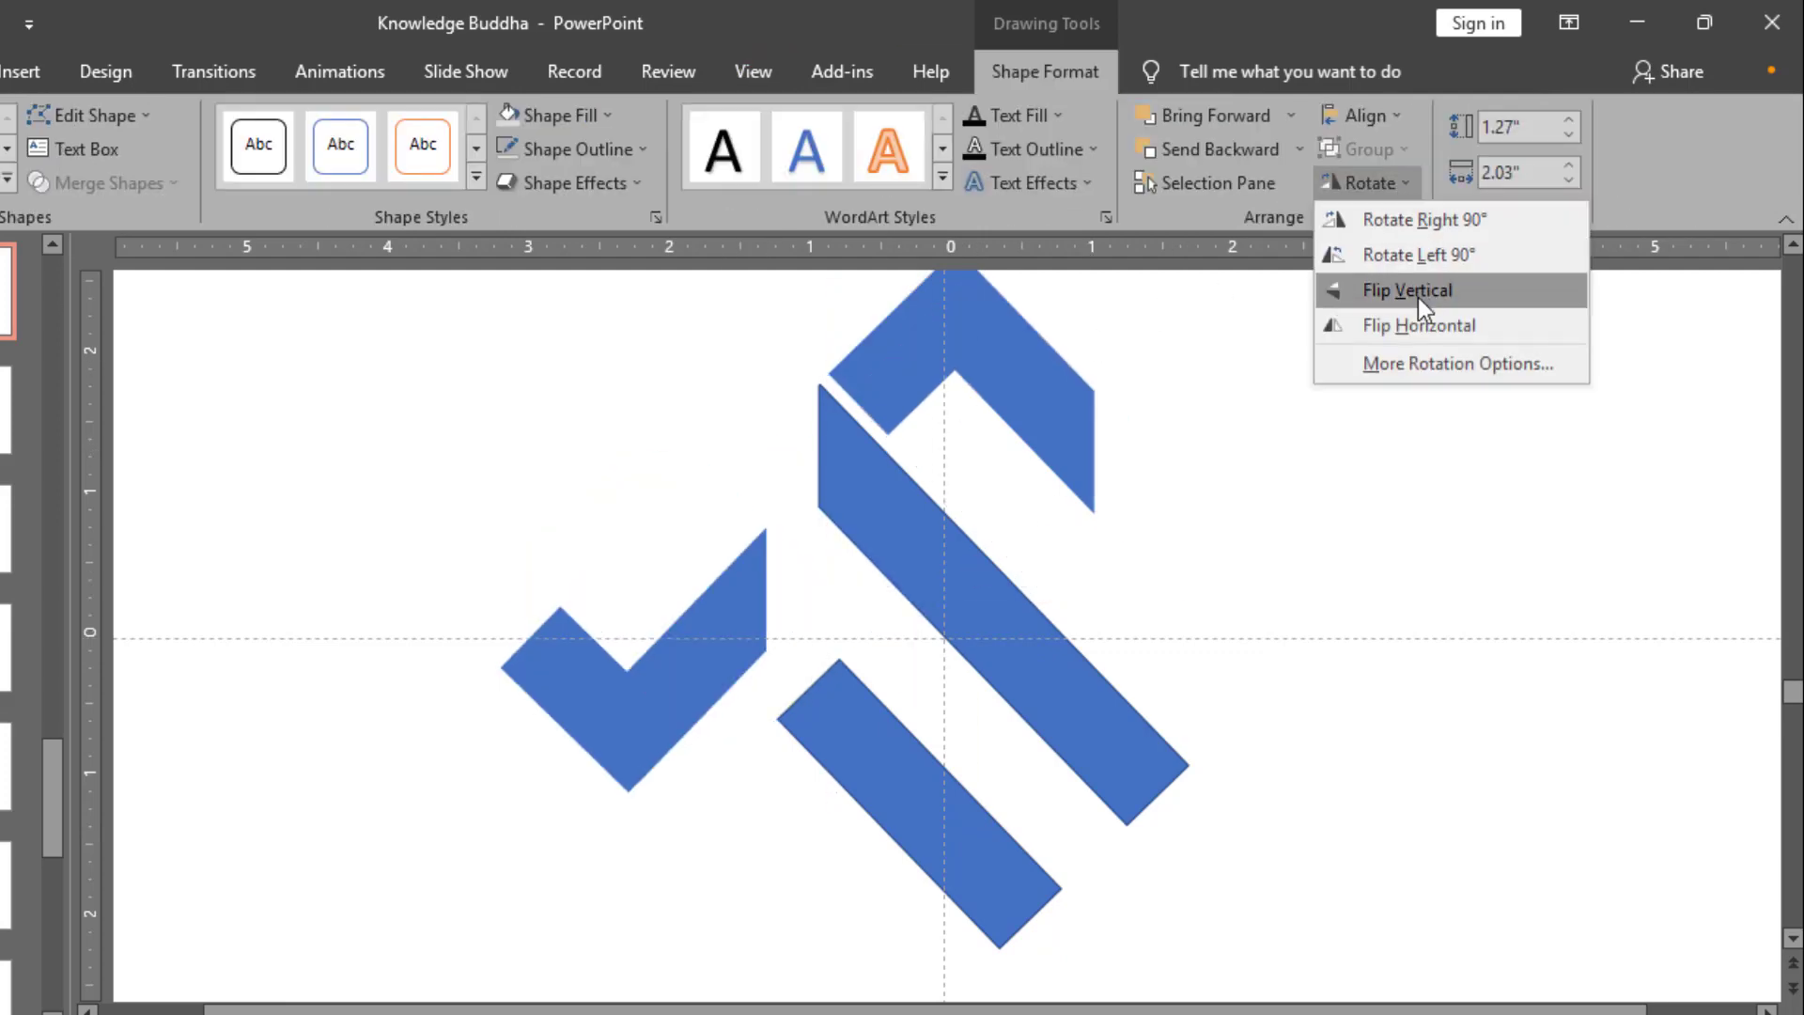
click(1418, 323)
click(1401, 182)
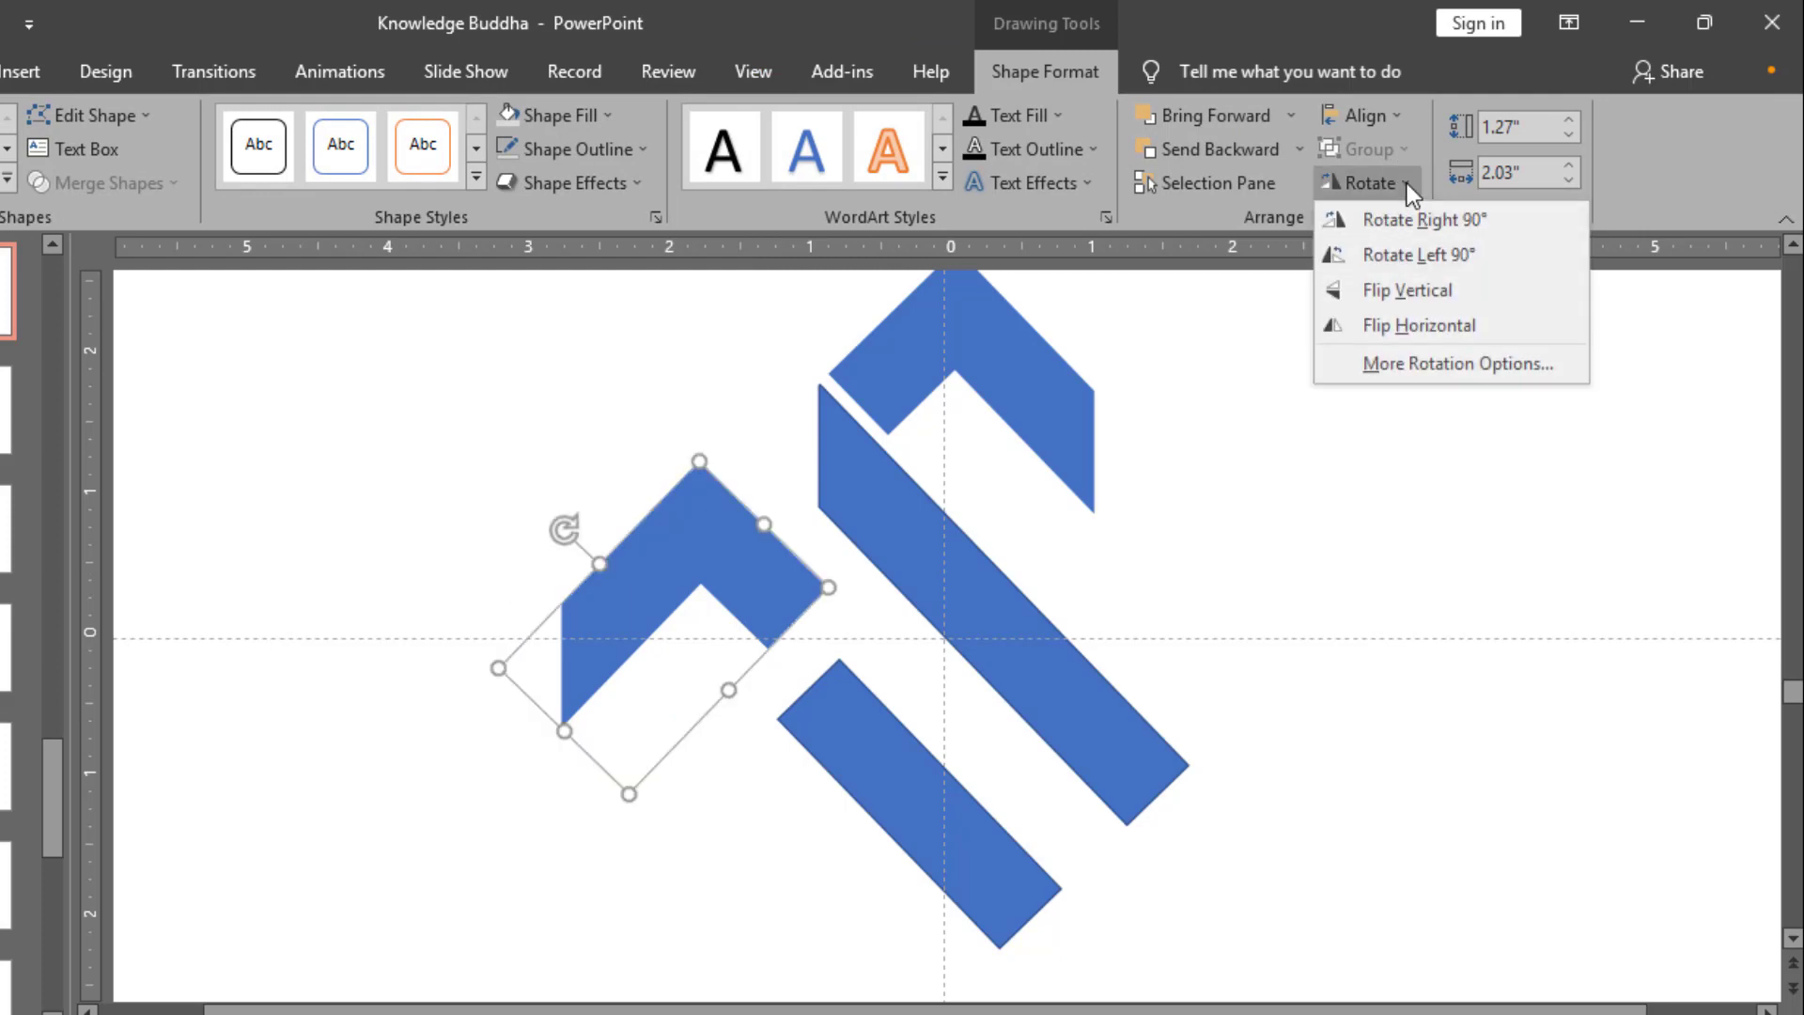
click(1418, 289)
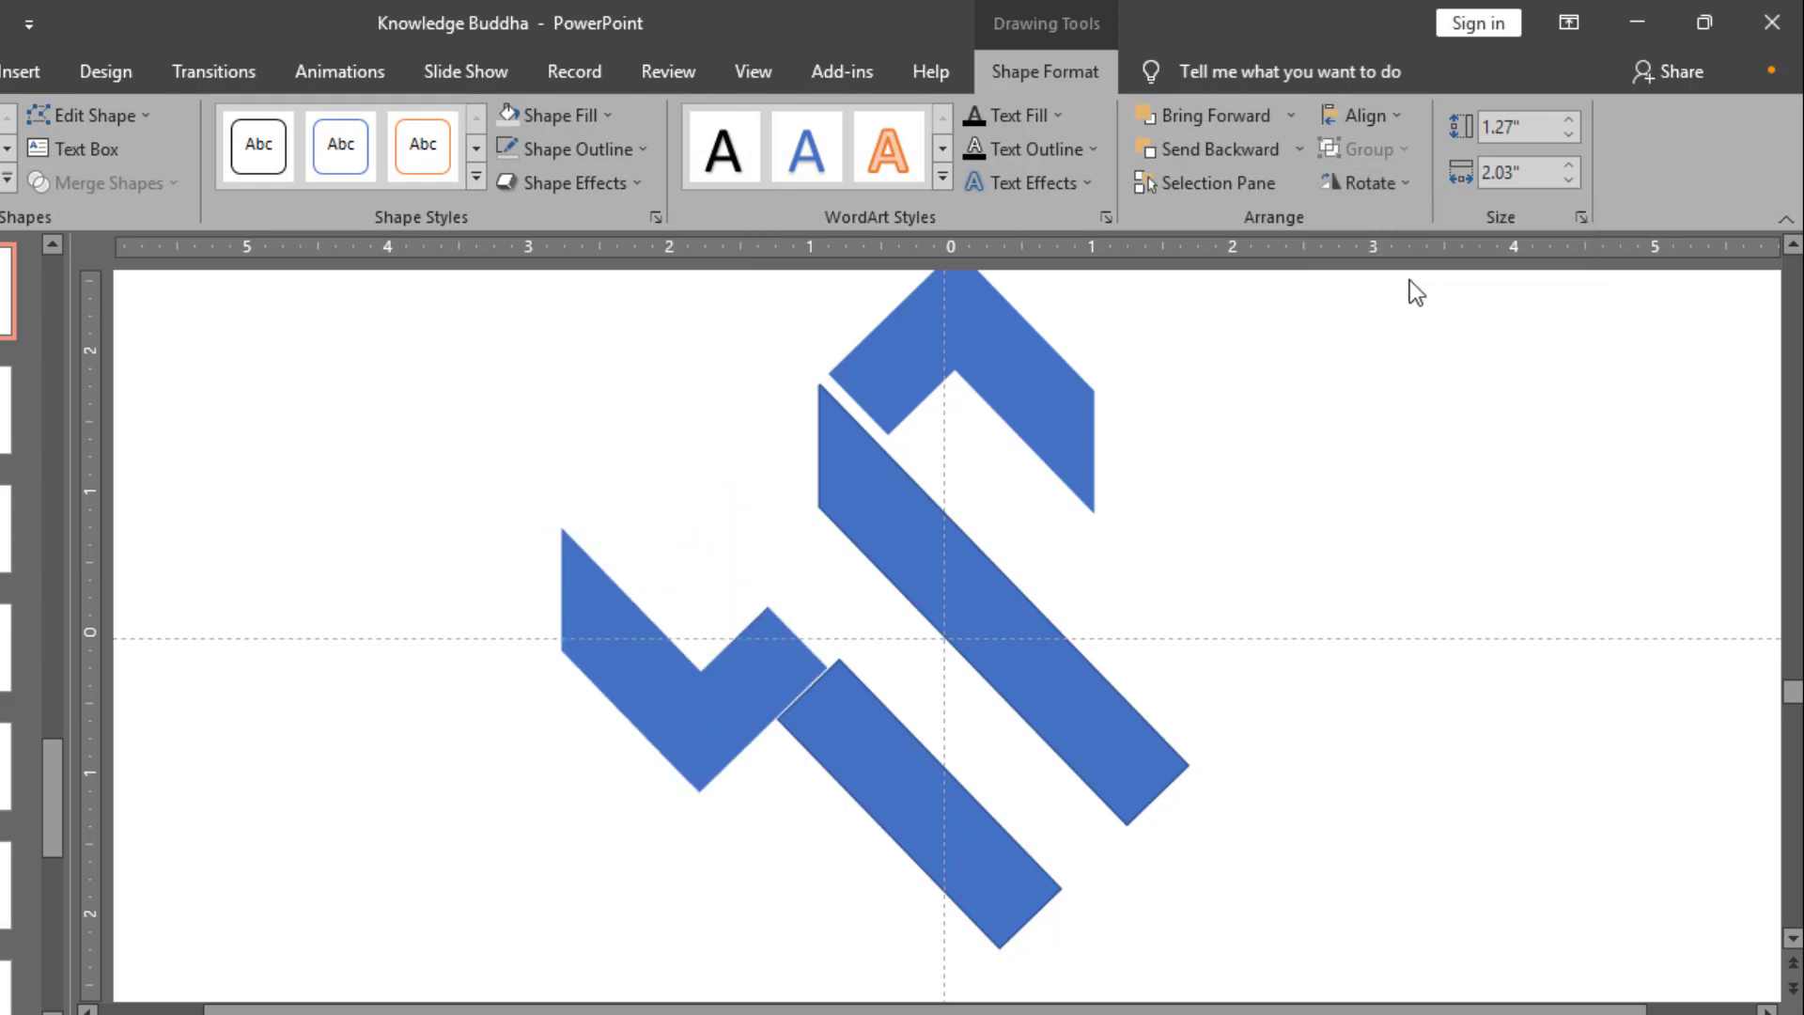
Step: Delete the lower diagonal bar and move the flipped corner shape into its place beneath the middle bar
click(871, 759)
key(Delete)
drag(720, 747, 978, 858)
Step: Nudge the middle diagonal bar slightly upward to even out its gaps to the two corner shapes
click(1107, 736)
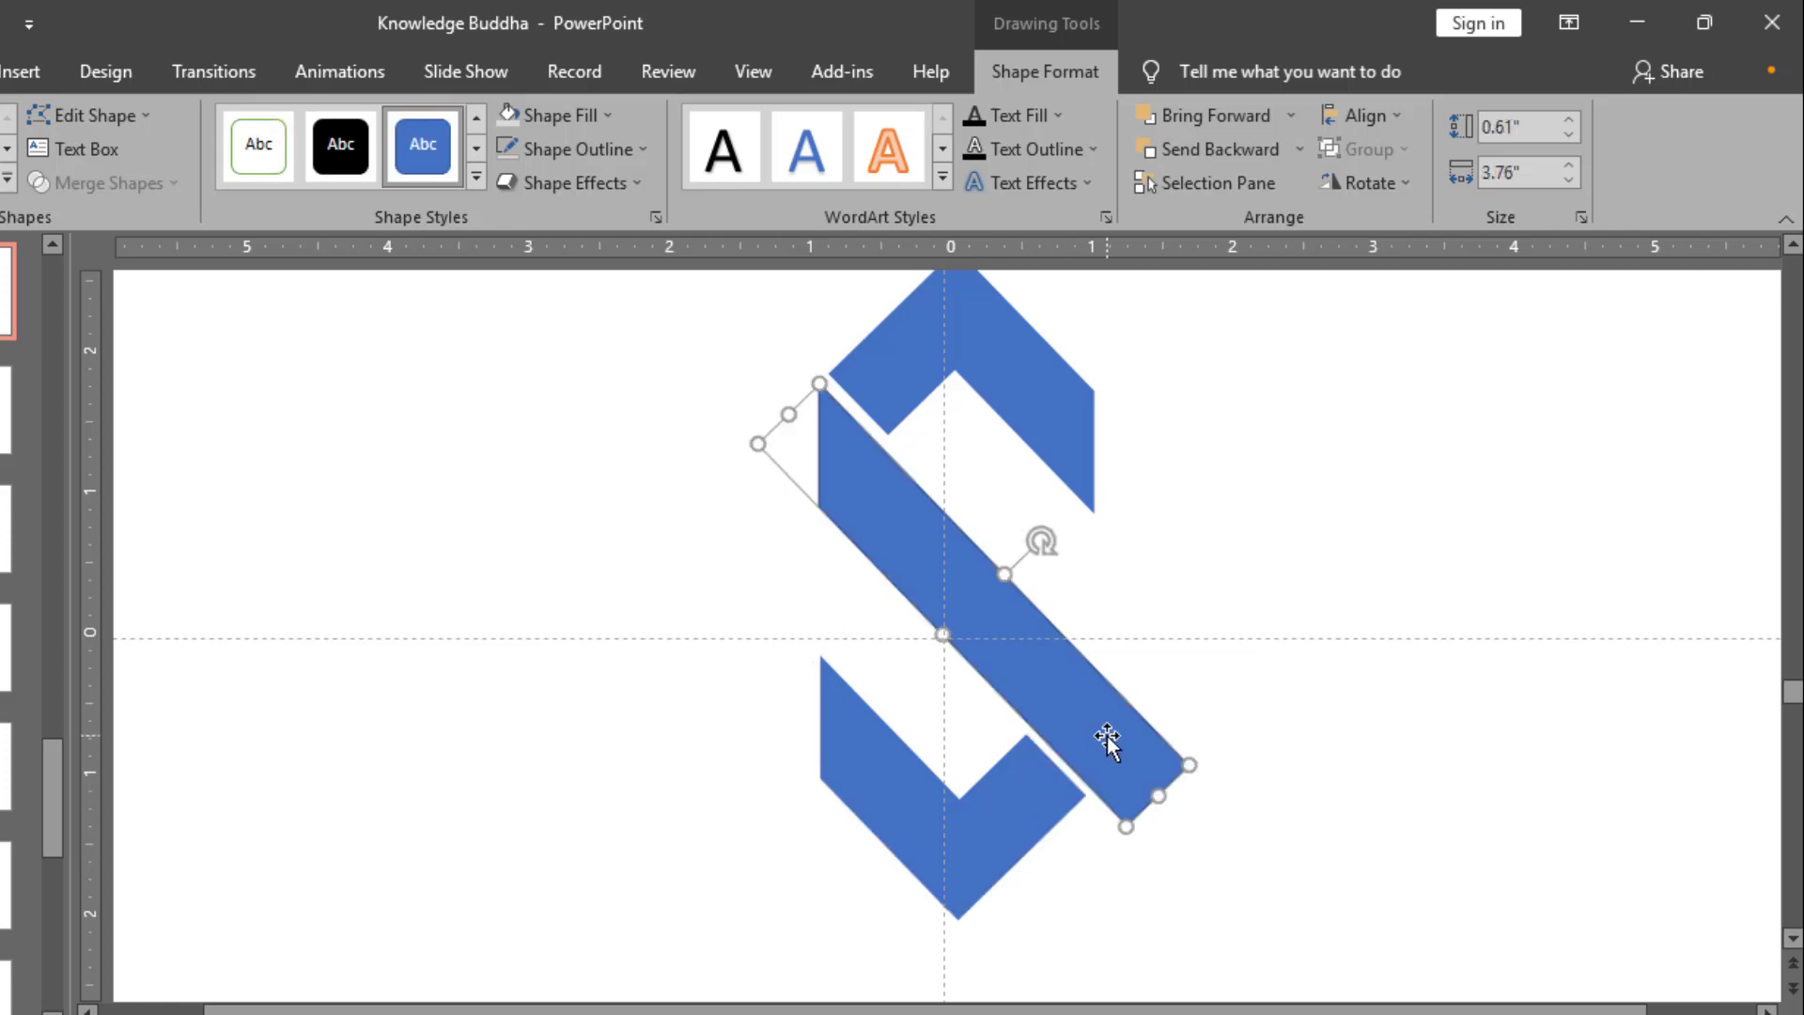
key(ctrl+Up)
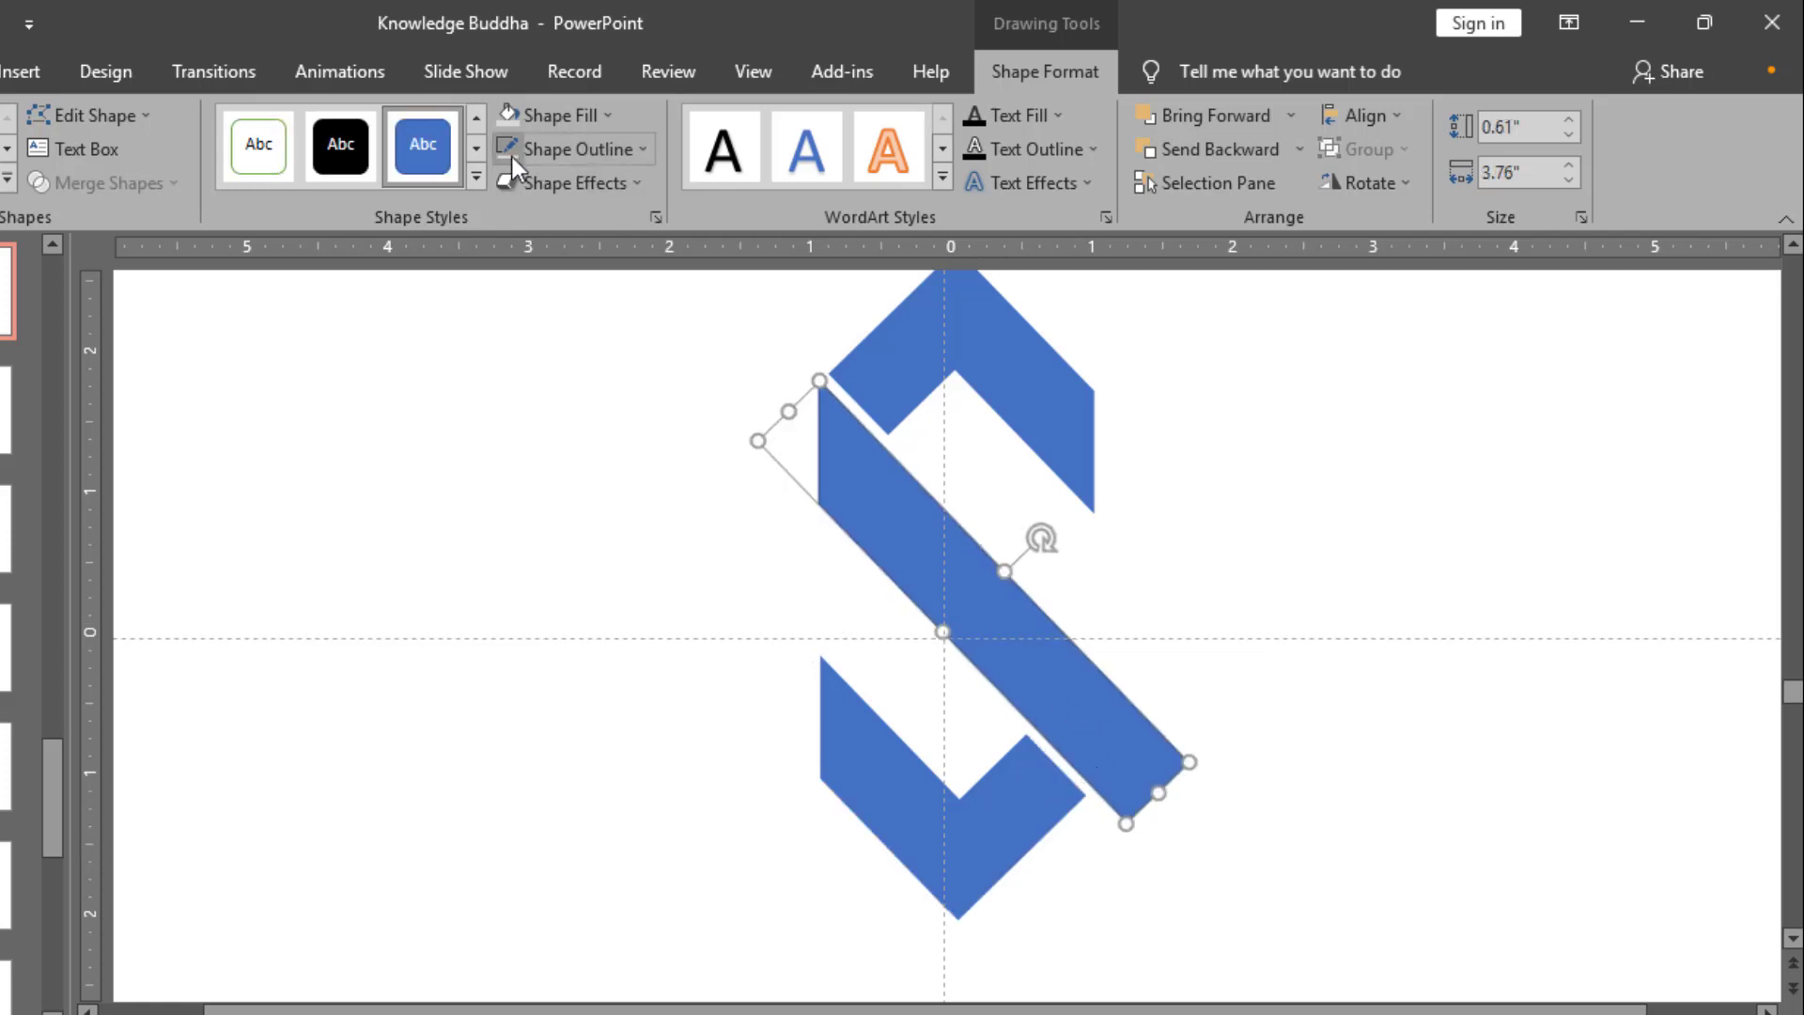
drag(940, 837, 940, 835)
click(1257, 670)
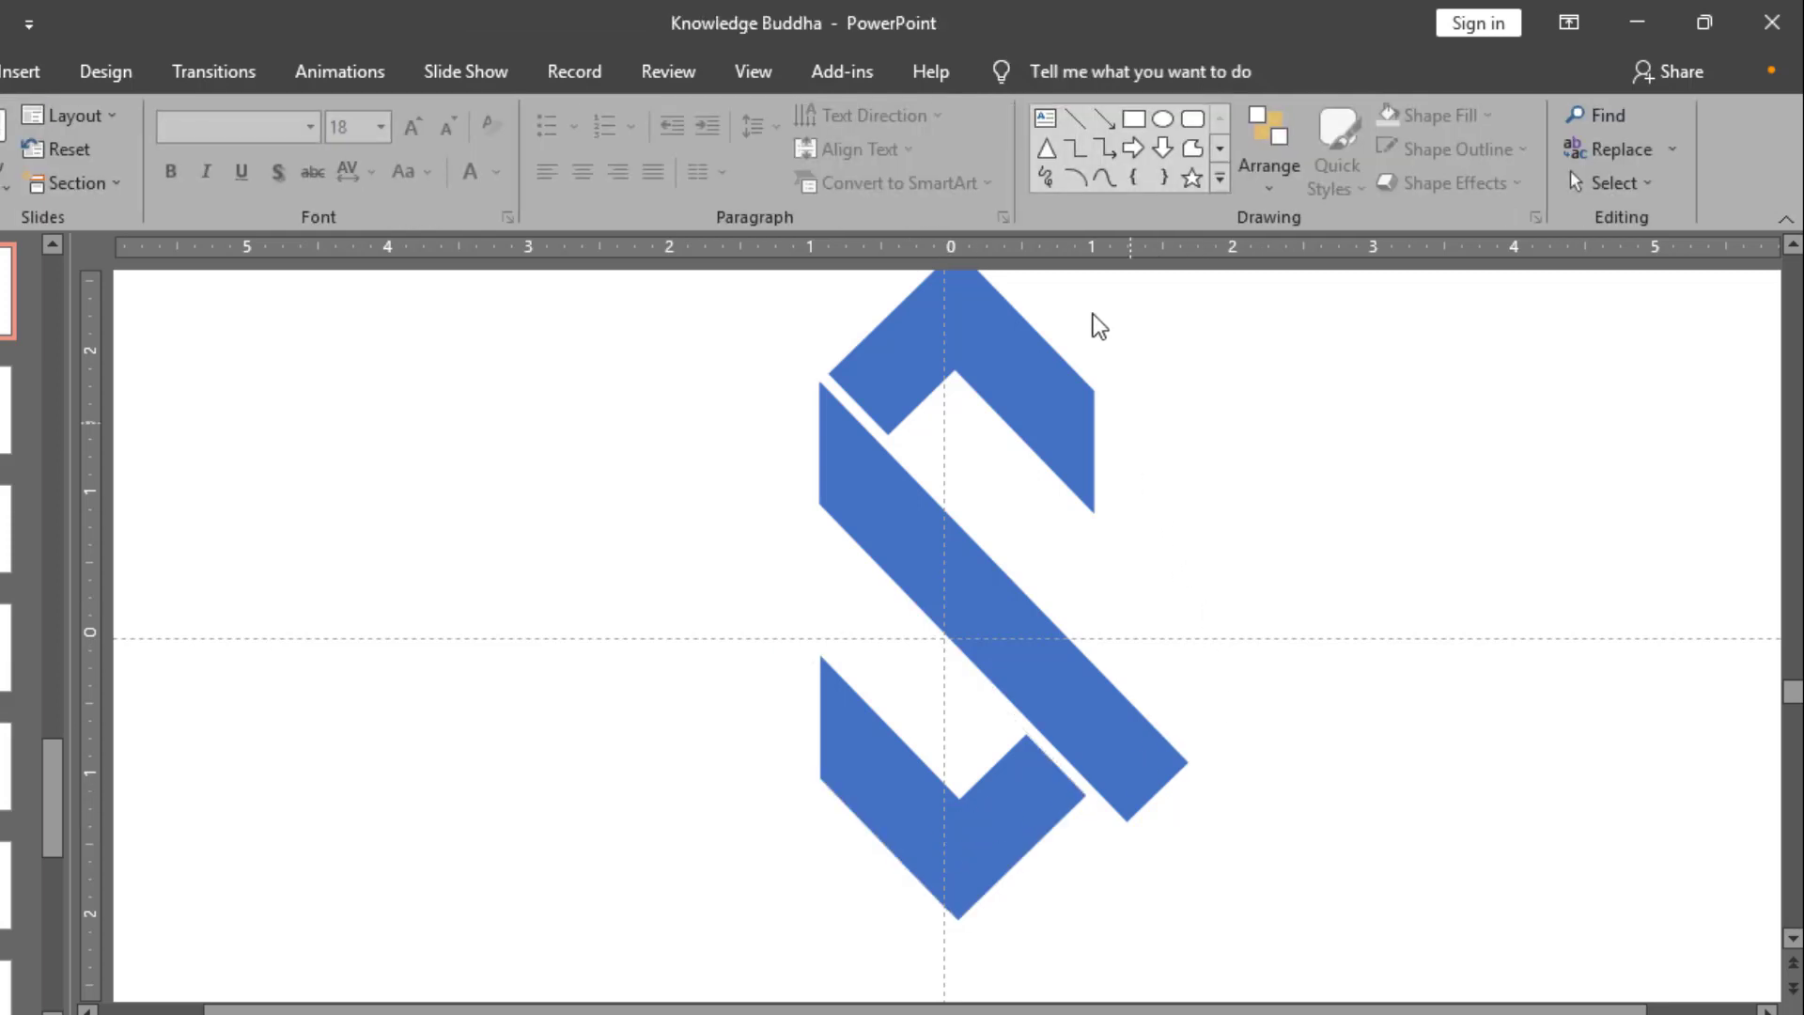
Step: Draw an upright rectangle about 2.35" high and 0.93" wide over the middle bar's lower-right end, and fragment it with the bar
click(1130, 131)
drag(1219, 955, 1117, 656)
shift+click(1051, 674)
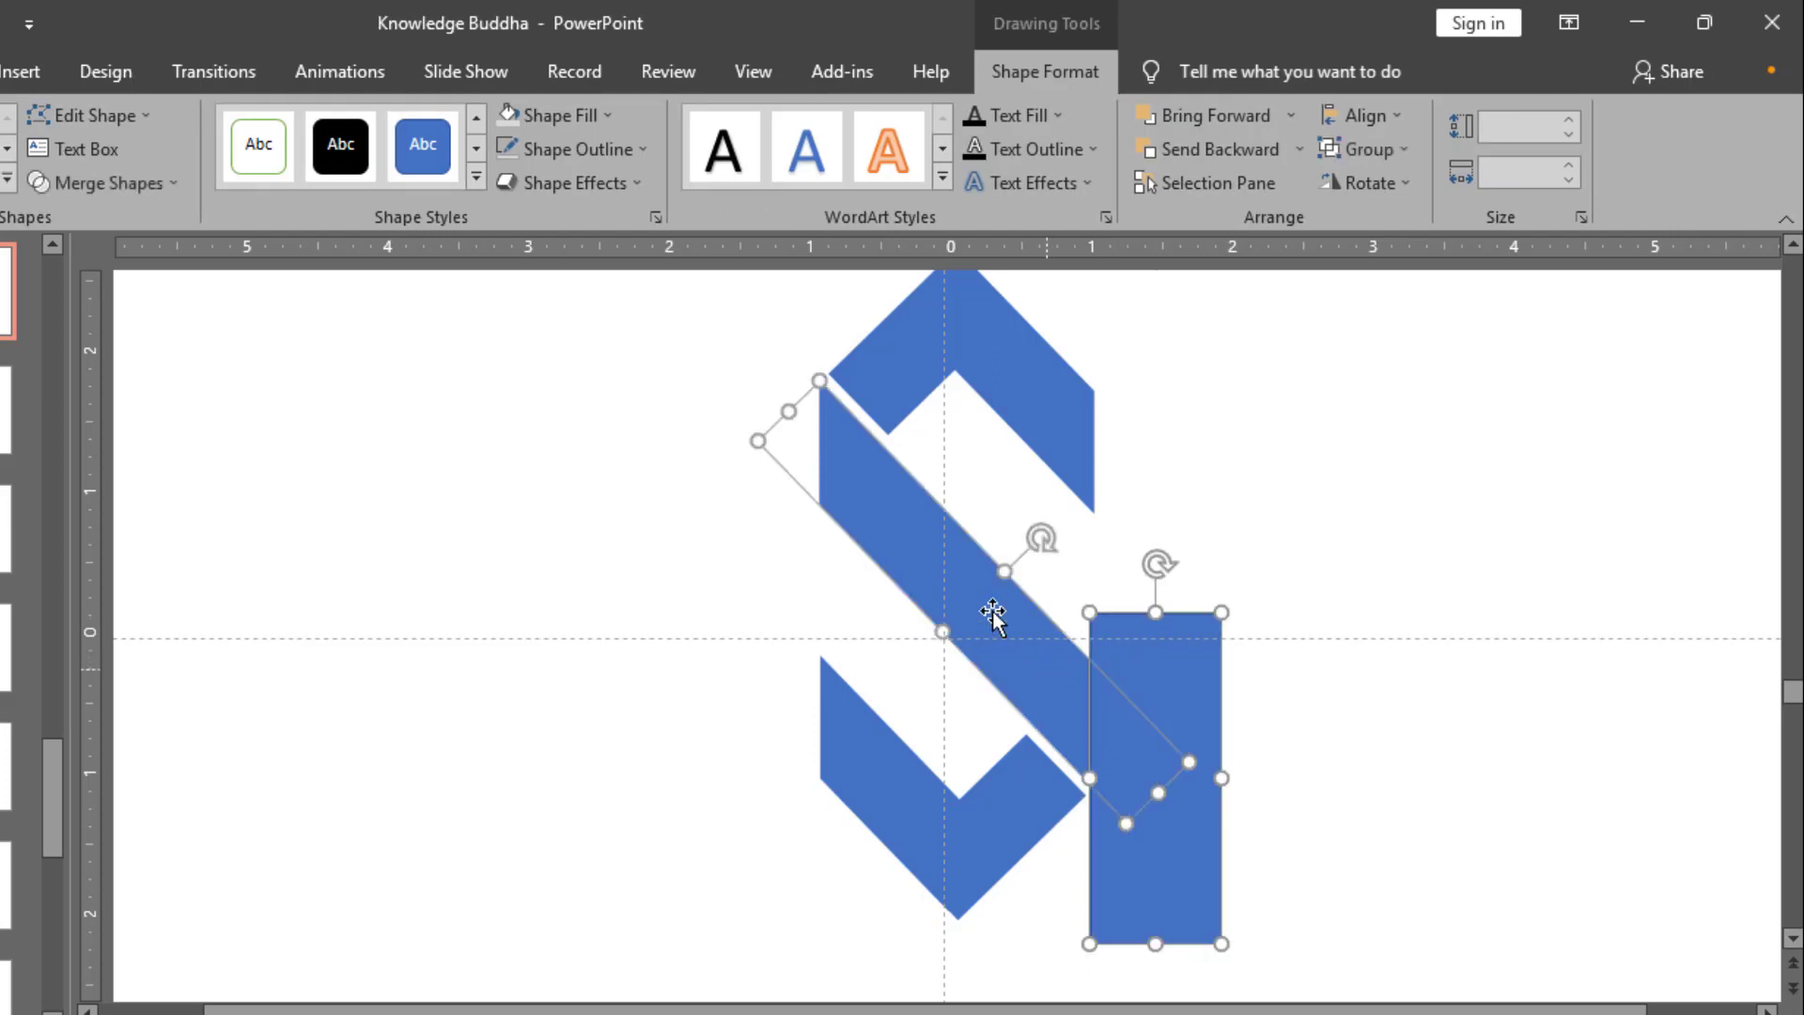
click(98, 175)
click(134, 288)
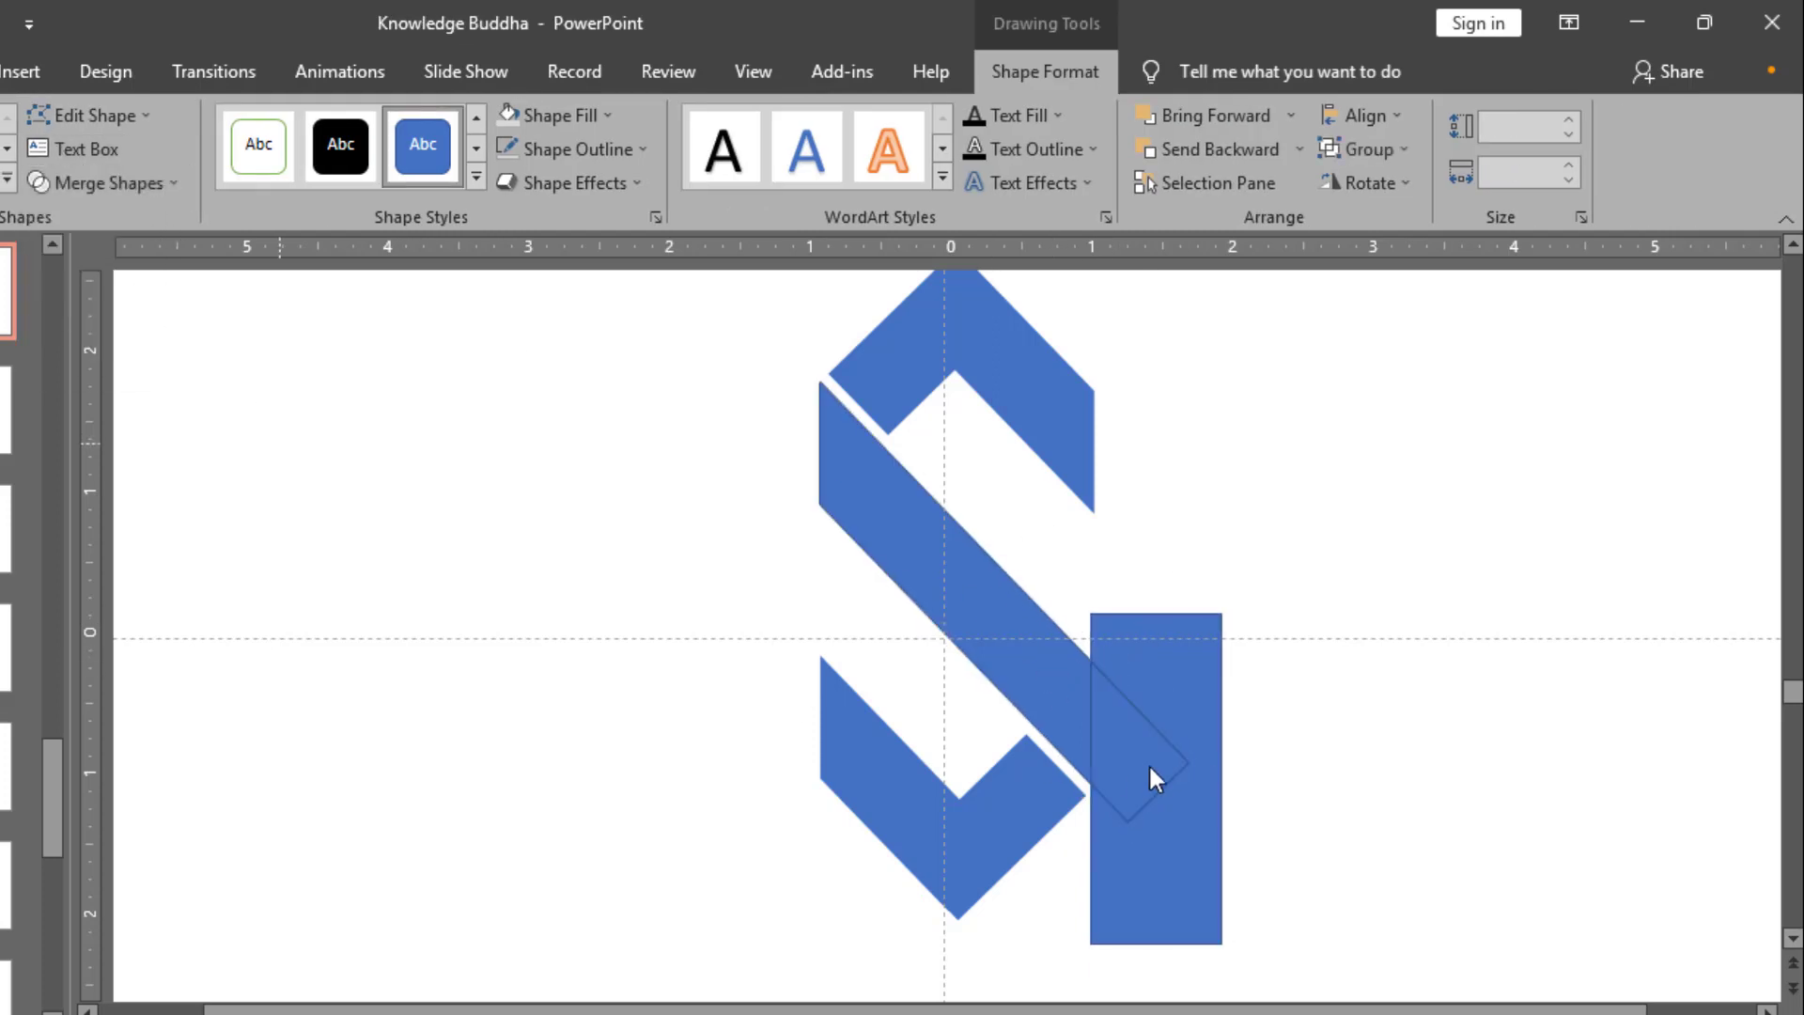
Step: Delete the middle bar's cut-off lower-right tip and the remainder of the rectangle
click(1162, 766)
key(Delete)
click(1198, 729)
key(Delete)
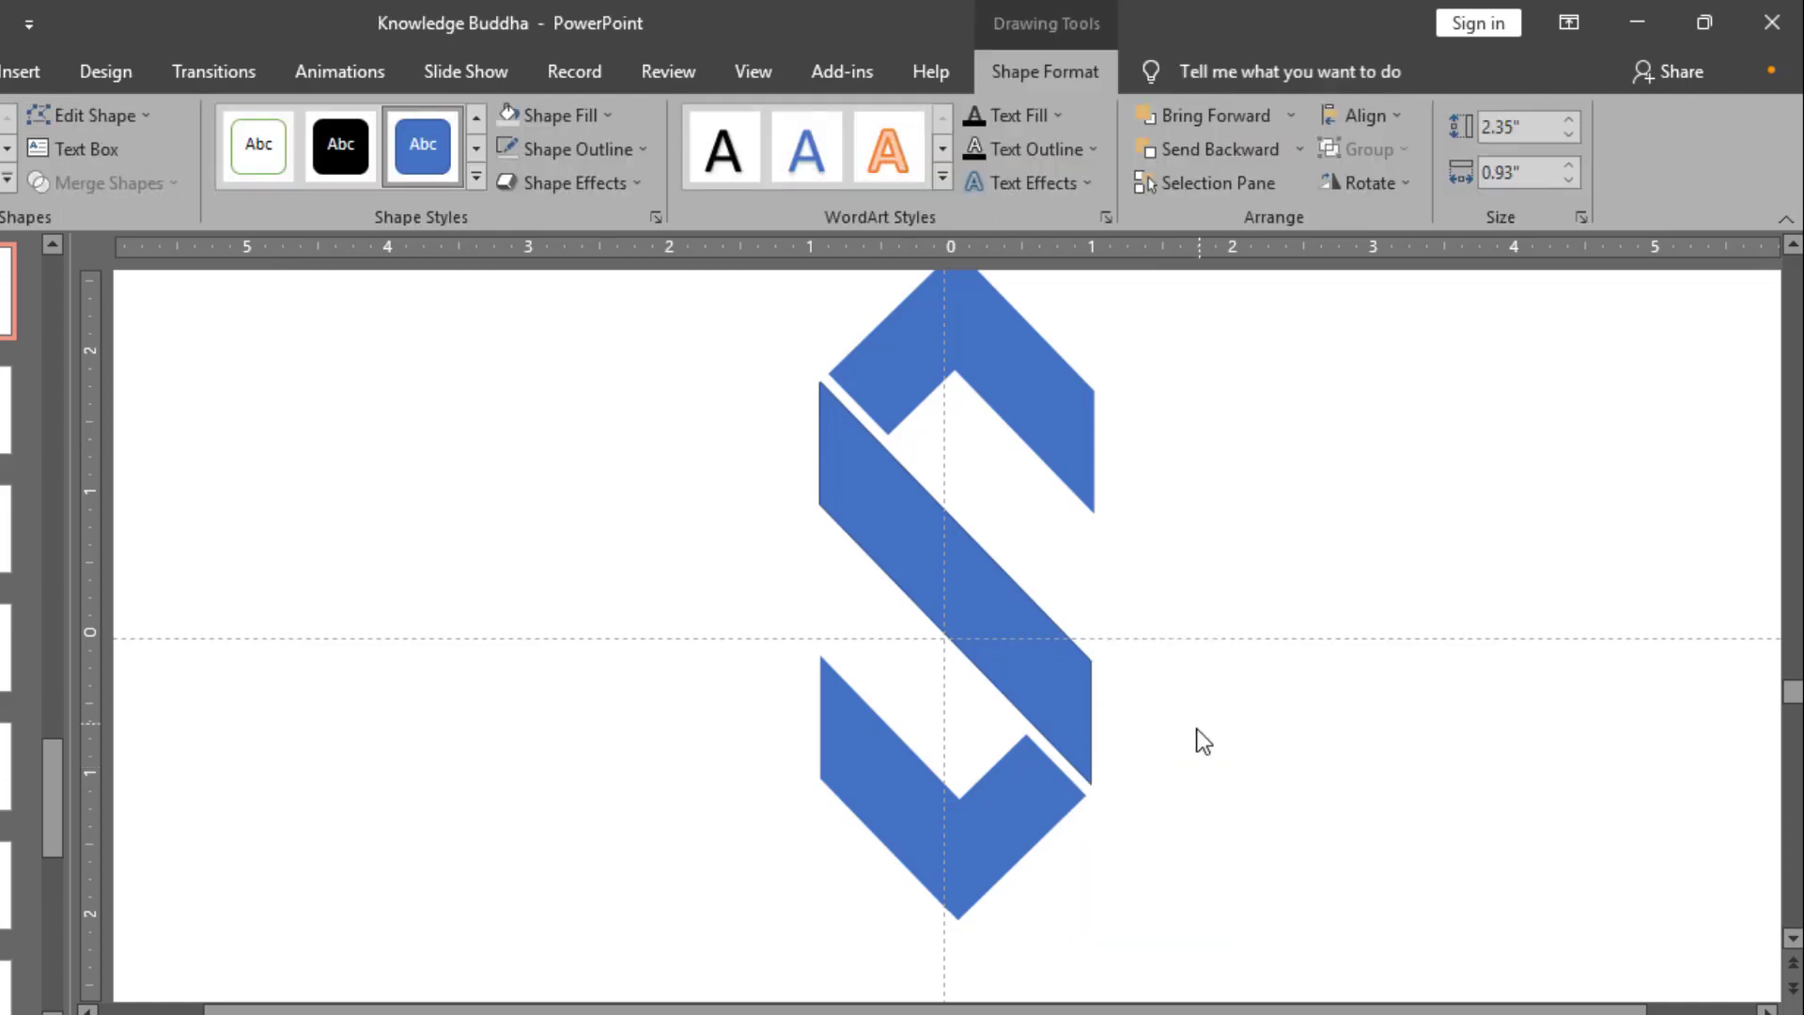
Step: Unite the middle bar and both corner shapes into a single S-shaped logo
click(1062, 720)
scroll(1062, 720, down, 4)
key(ctrl+a)
click(1033, 73)
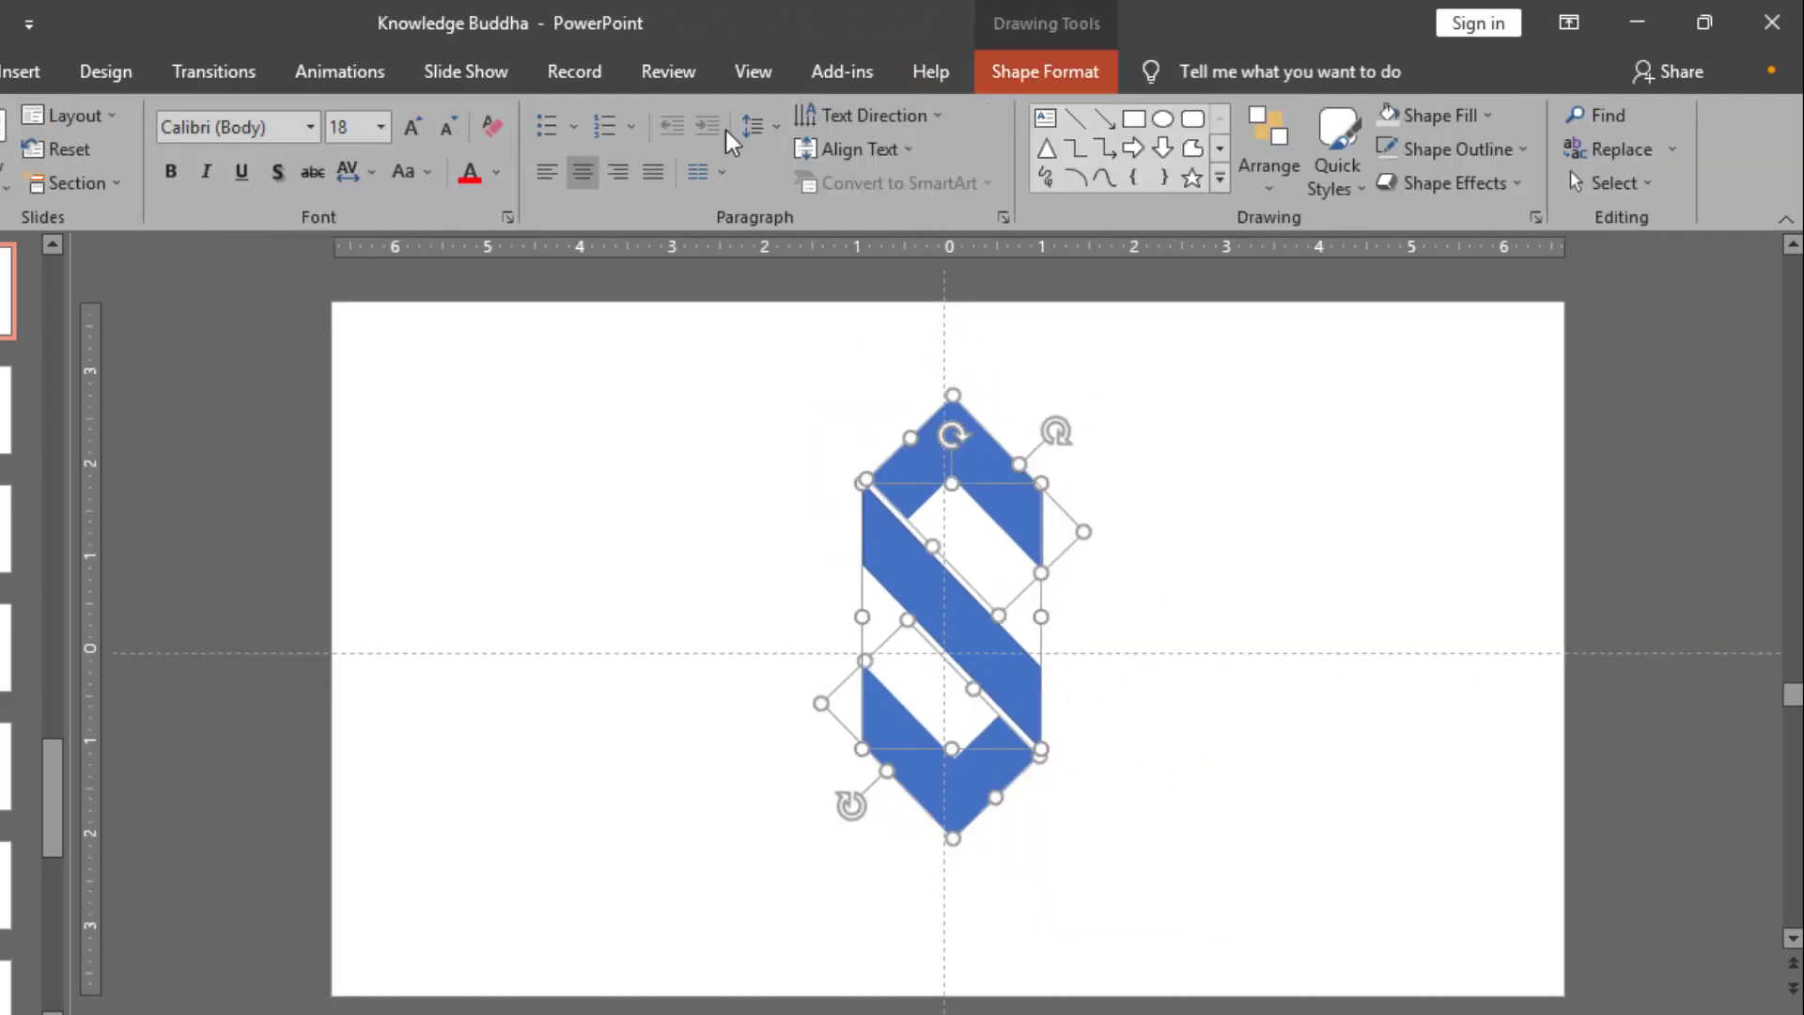
click(172, 186)
click(139, 222)
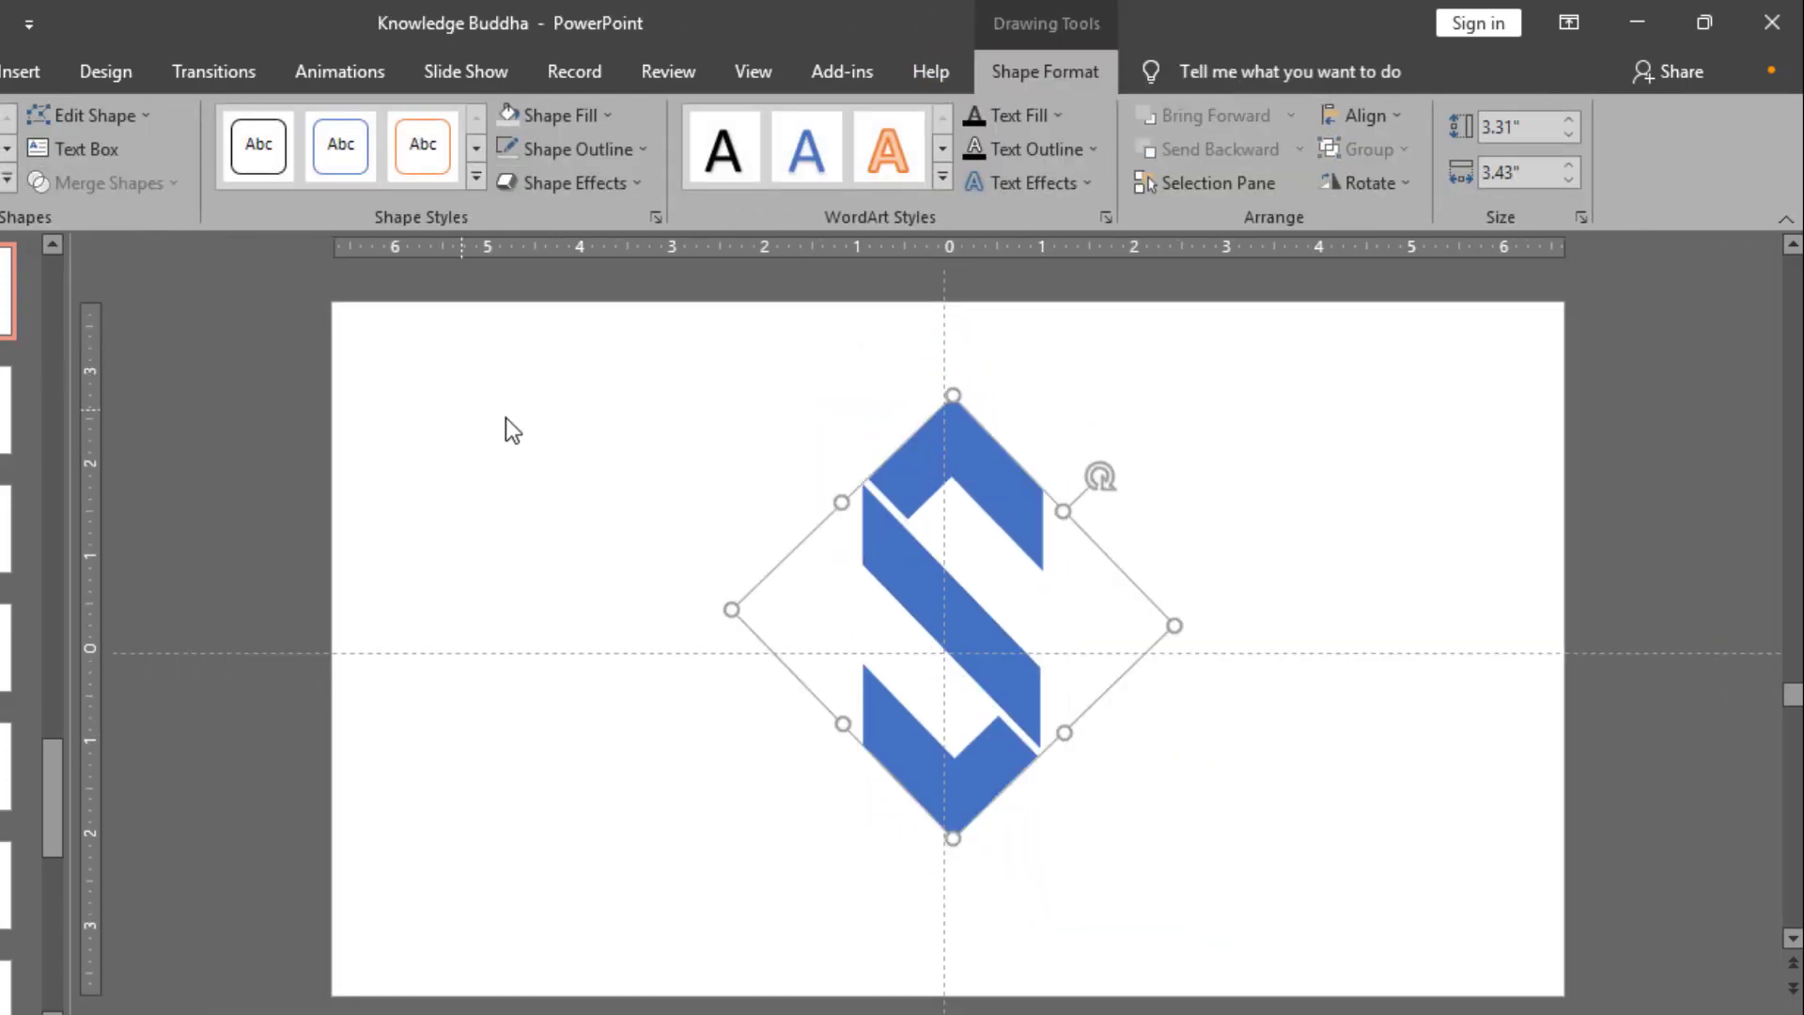
Step: Scale the S-shaped logo down proportionally to about 2.37" by 2.45" and center it on the slide guides
mouse_move(1066, 513)
mouse_down()
mouse_move(1028, 536)
mouse_move(1045, 529)
mouse_up()
key(ctrl+z)
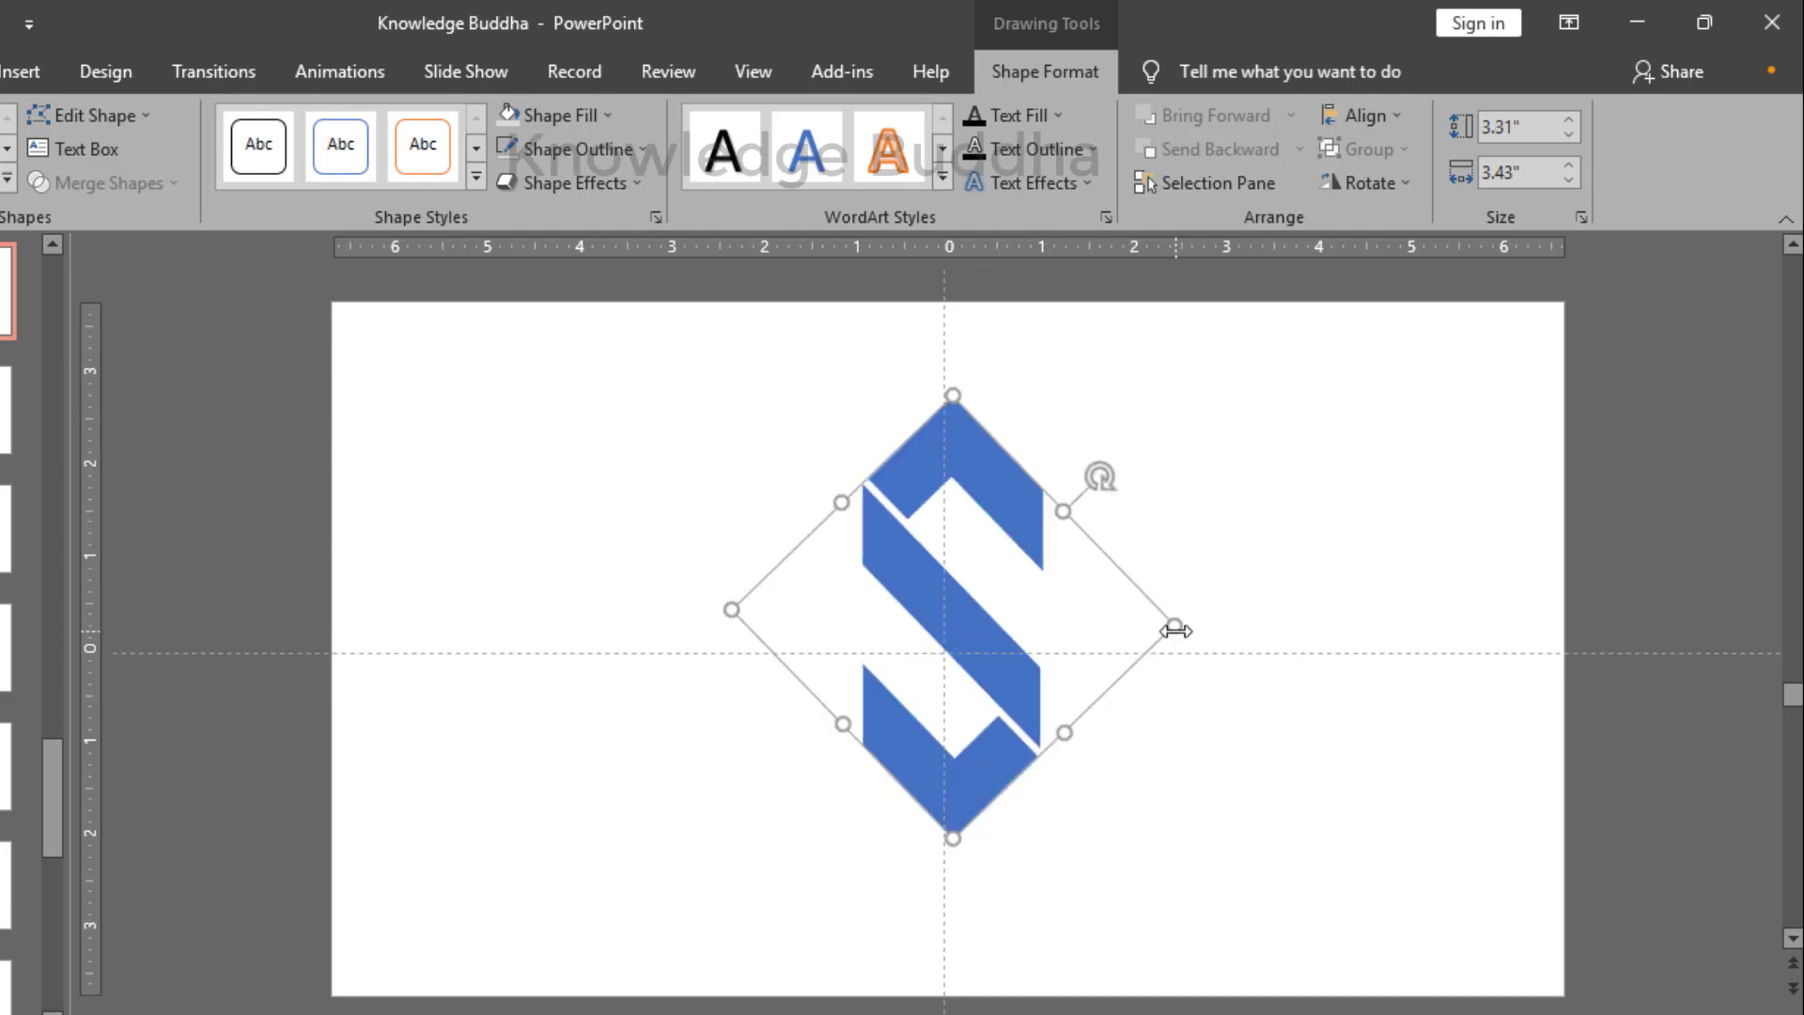
drag(1176, 630, 1048, 620)
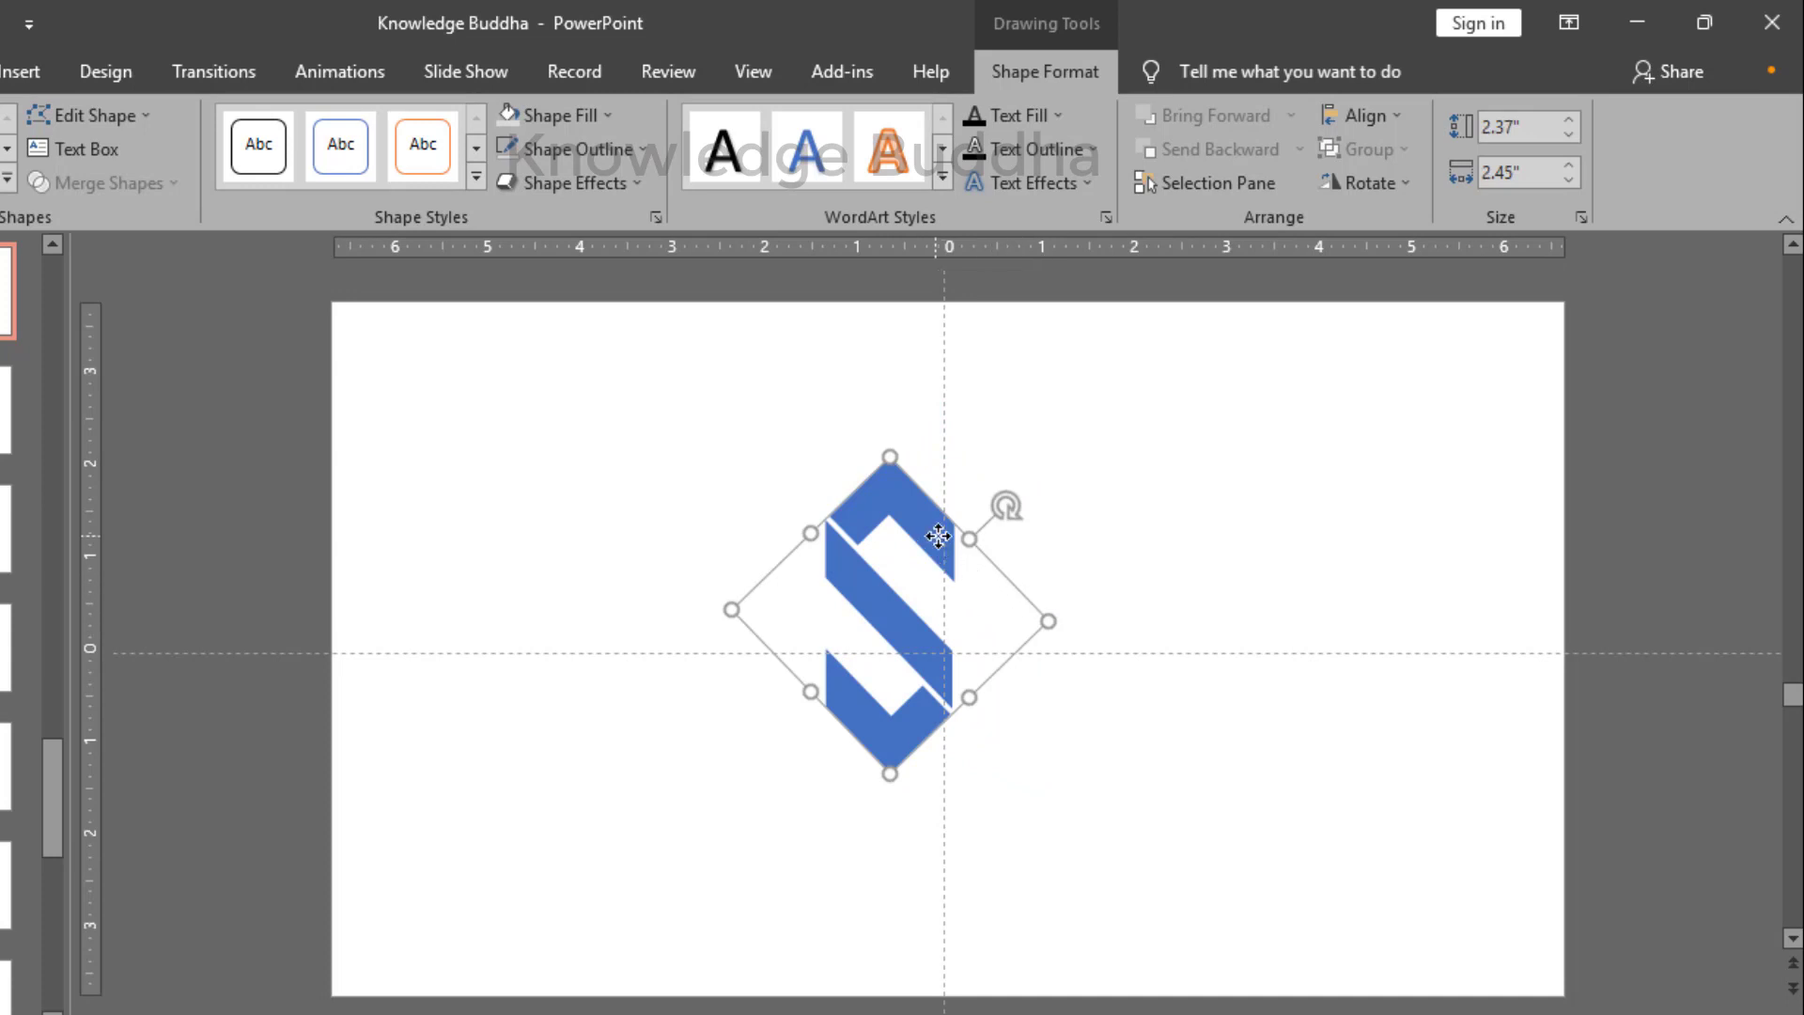
drag(937, 535, 987, 574)
click(1110, 470)
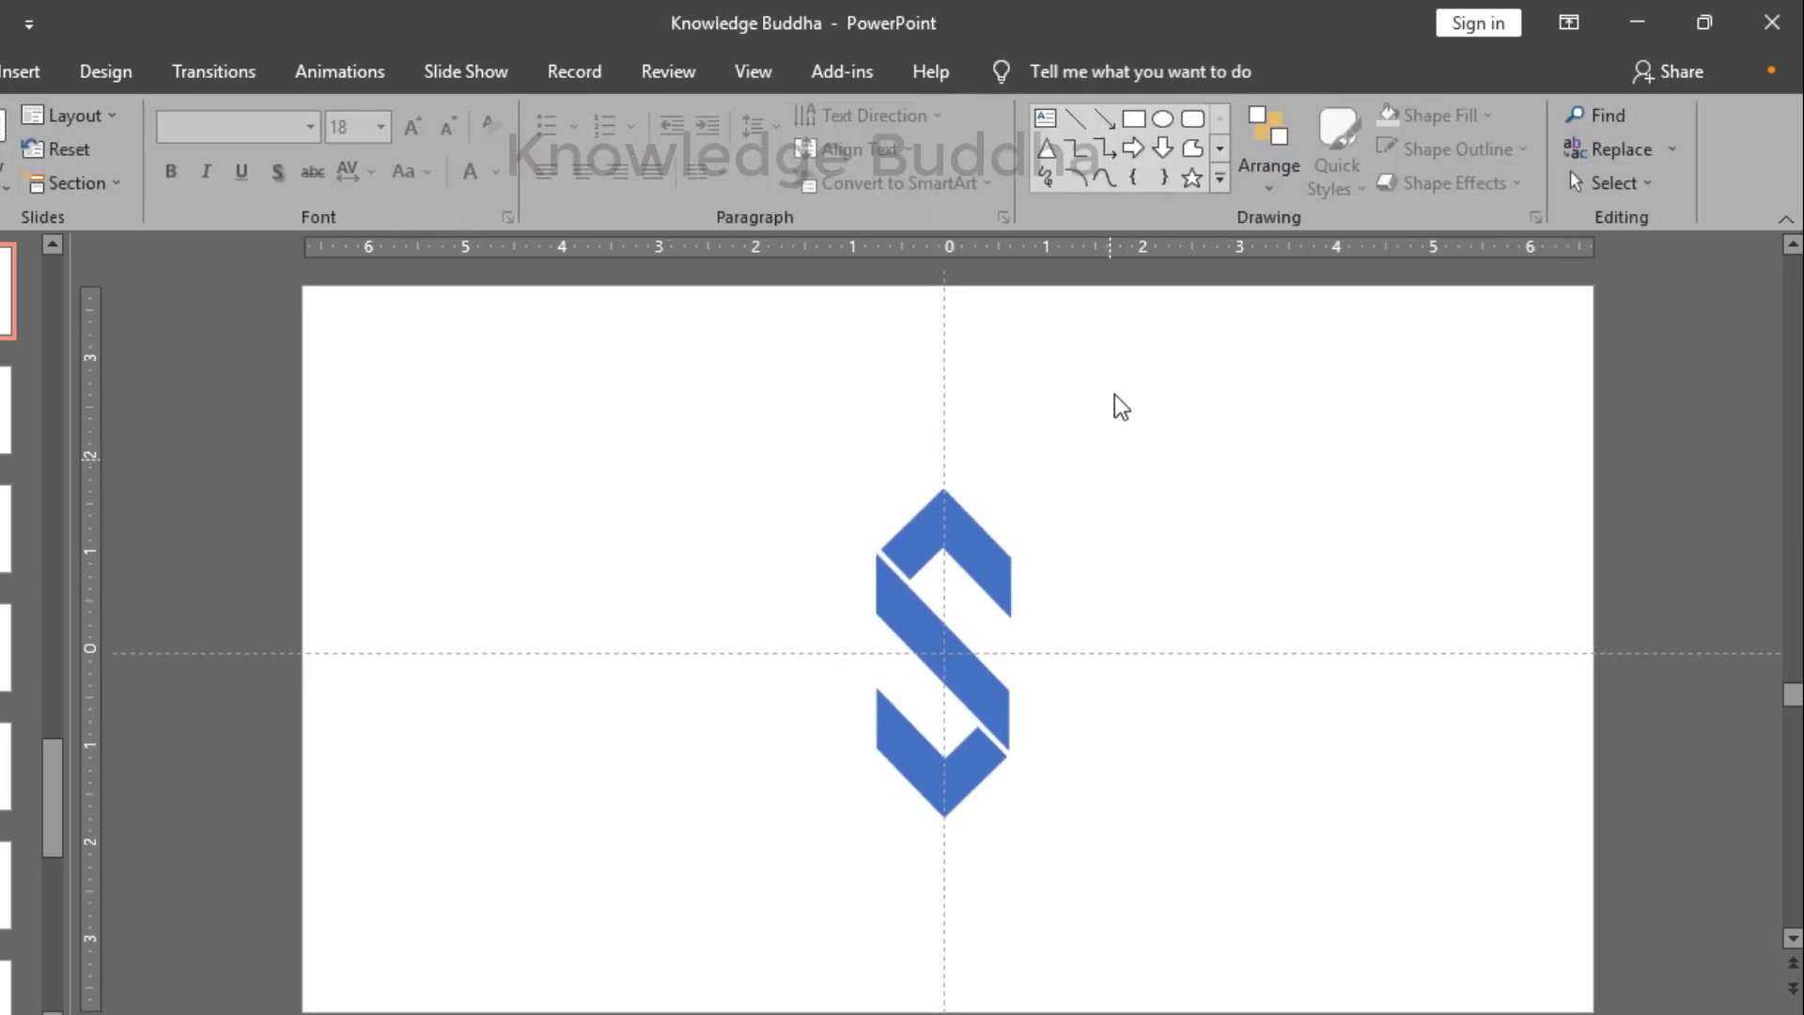
Step: Draw a circle about 4.32" in diameter, centered on the slide over the logo, and remove its outline
click(1162, 118)
mouse_move(830, 339)
mouse_down()
mouse_move(1080, 689)
mouse_move(1160, 762)
mouse_up()
mouse_move(1112, 536)
mouse_down()
mouse_move(979, 681)
mouse_move(1027, 606)
mouse_up()
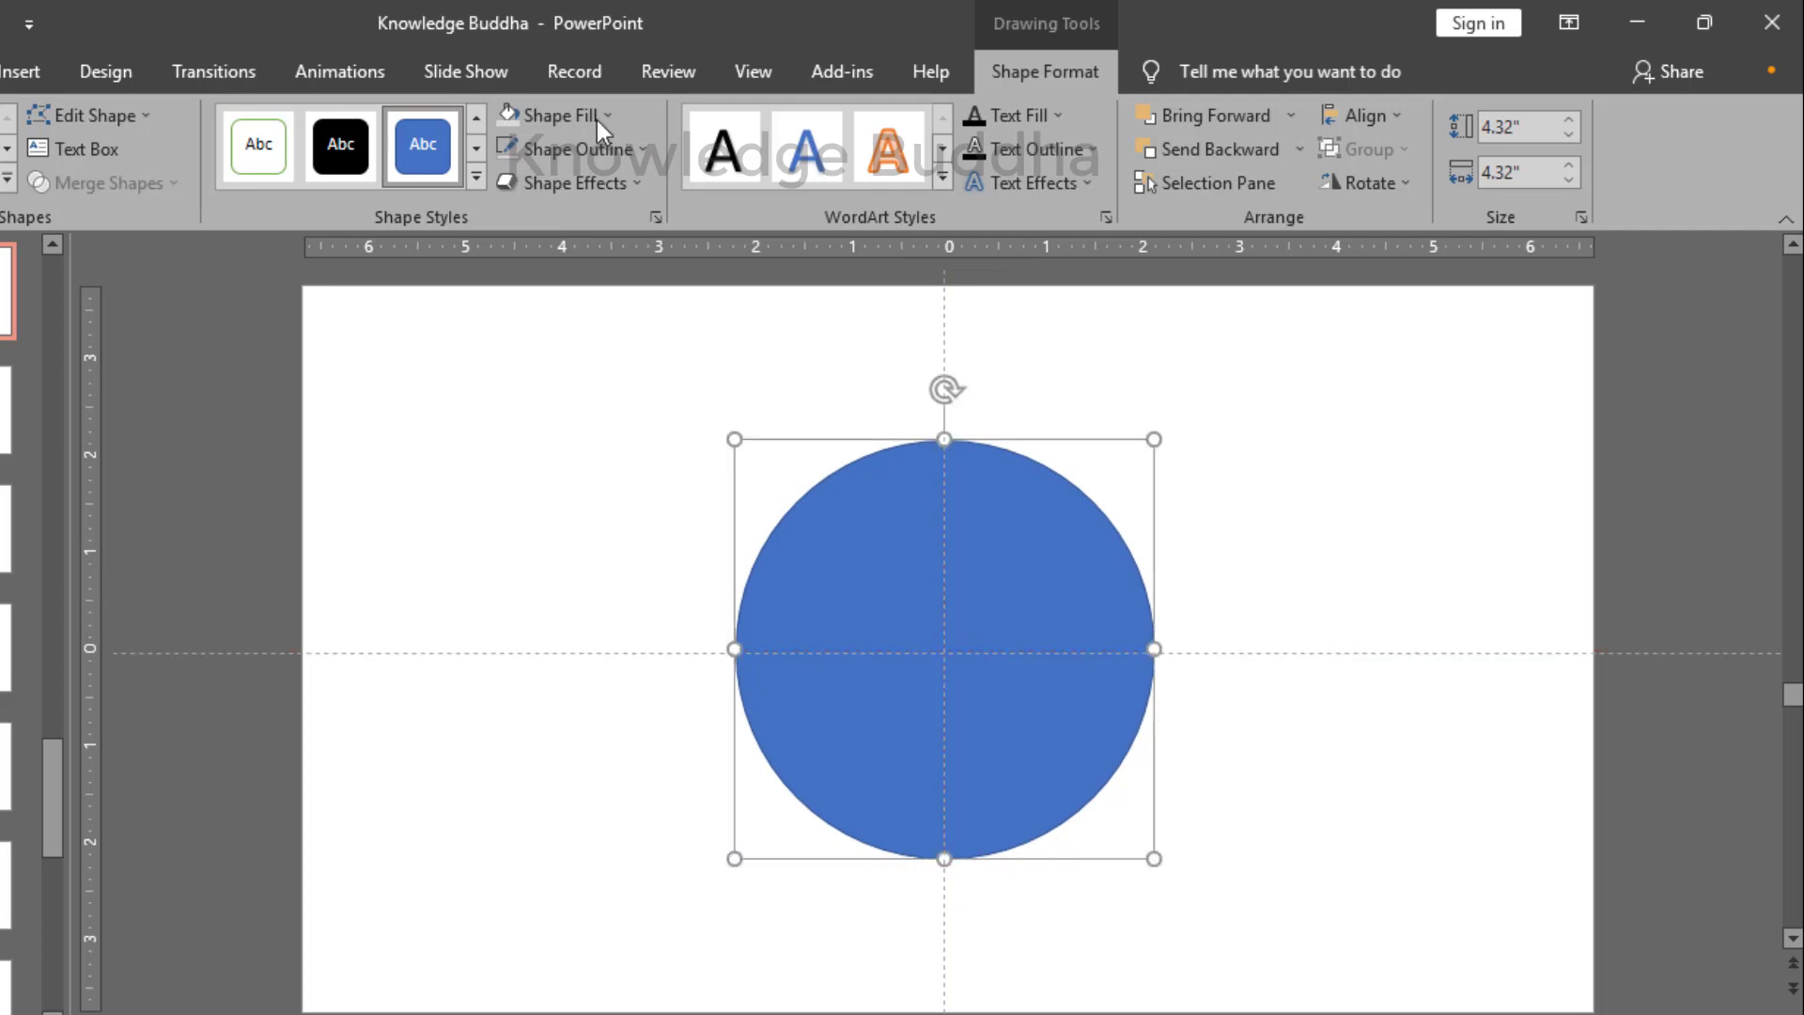
click(640, 154)
click(594, 464)
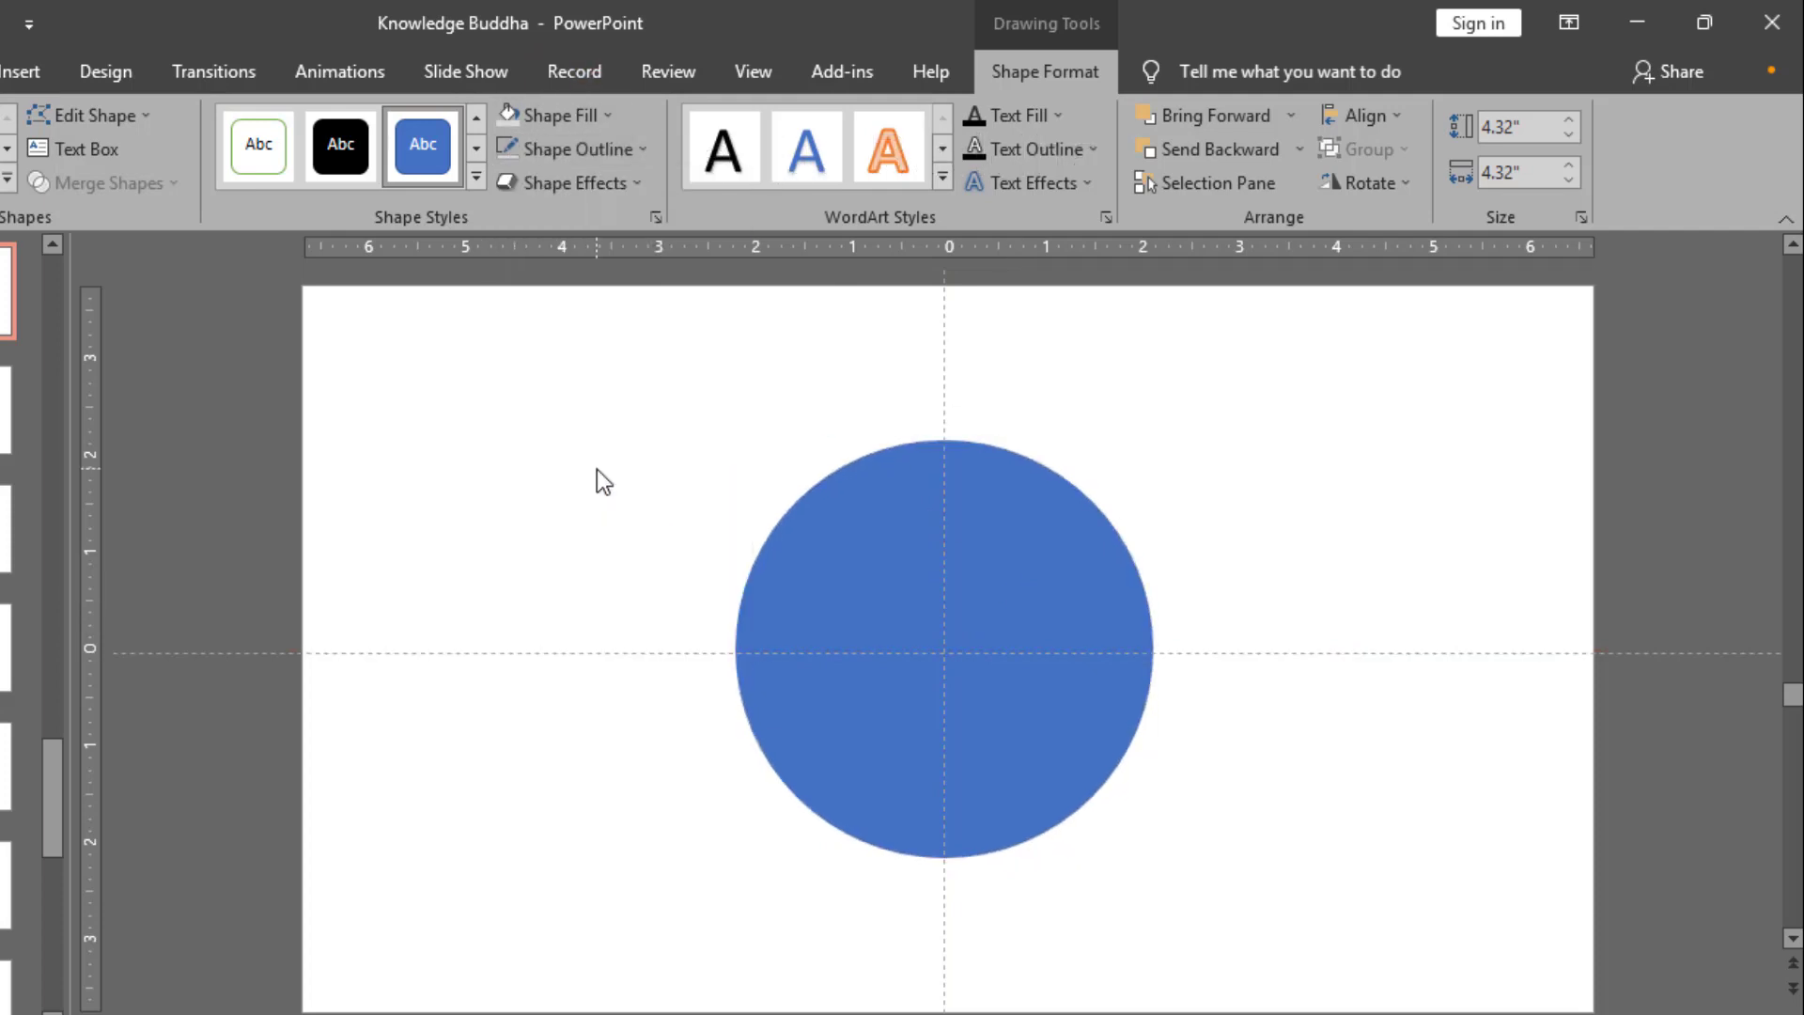
Step: Fill the circle with the standard orange color and send it to the back, behind the S logo
click(609, 115)
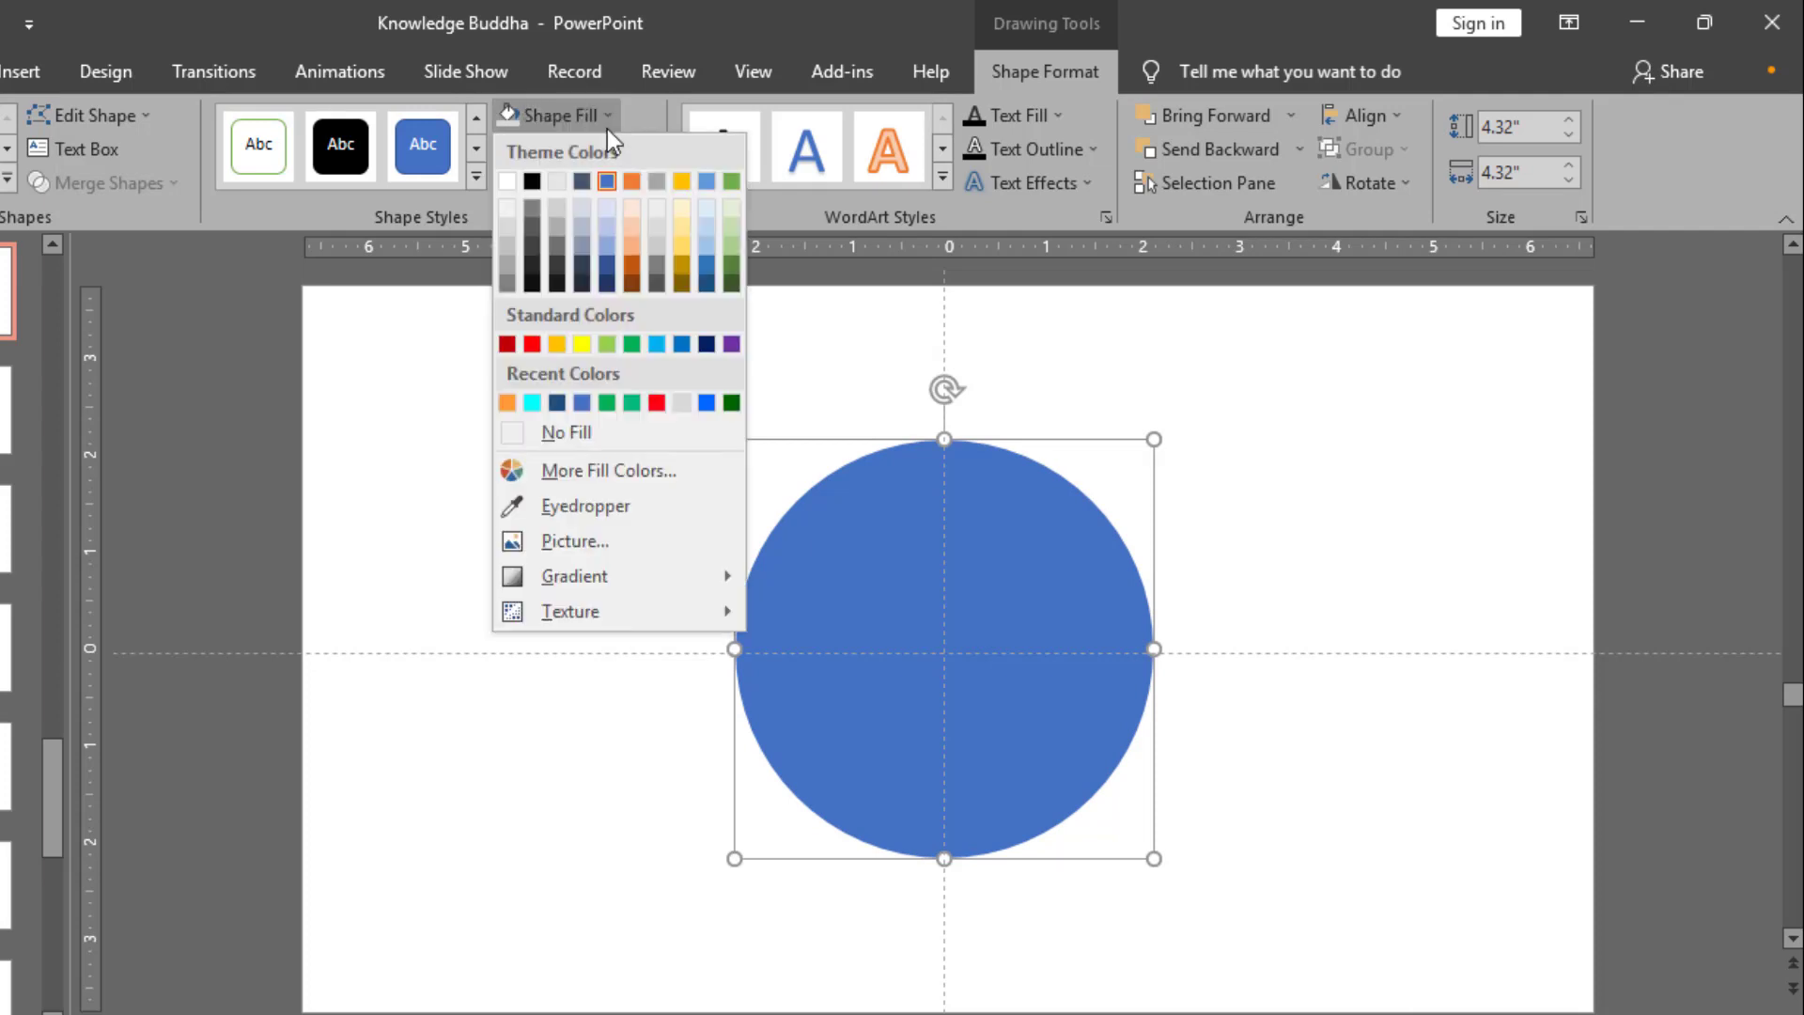
click(557, 343)
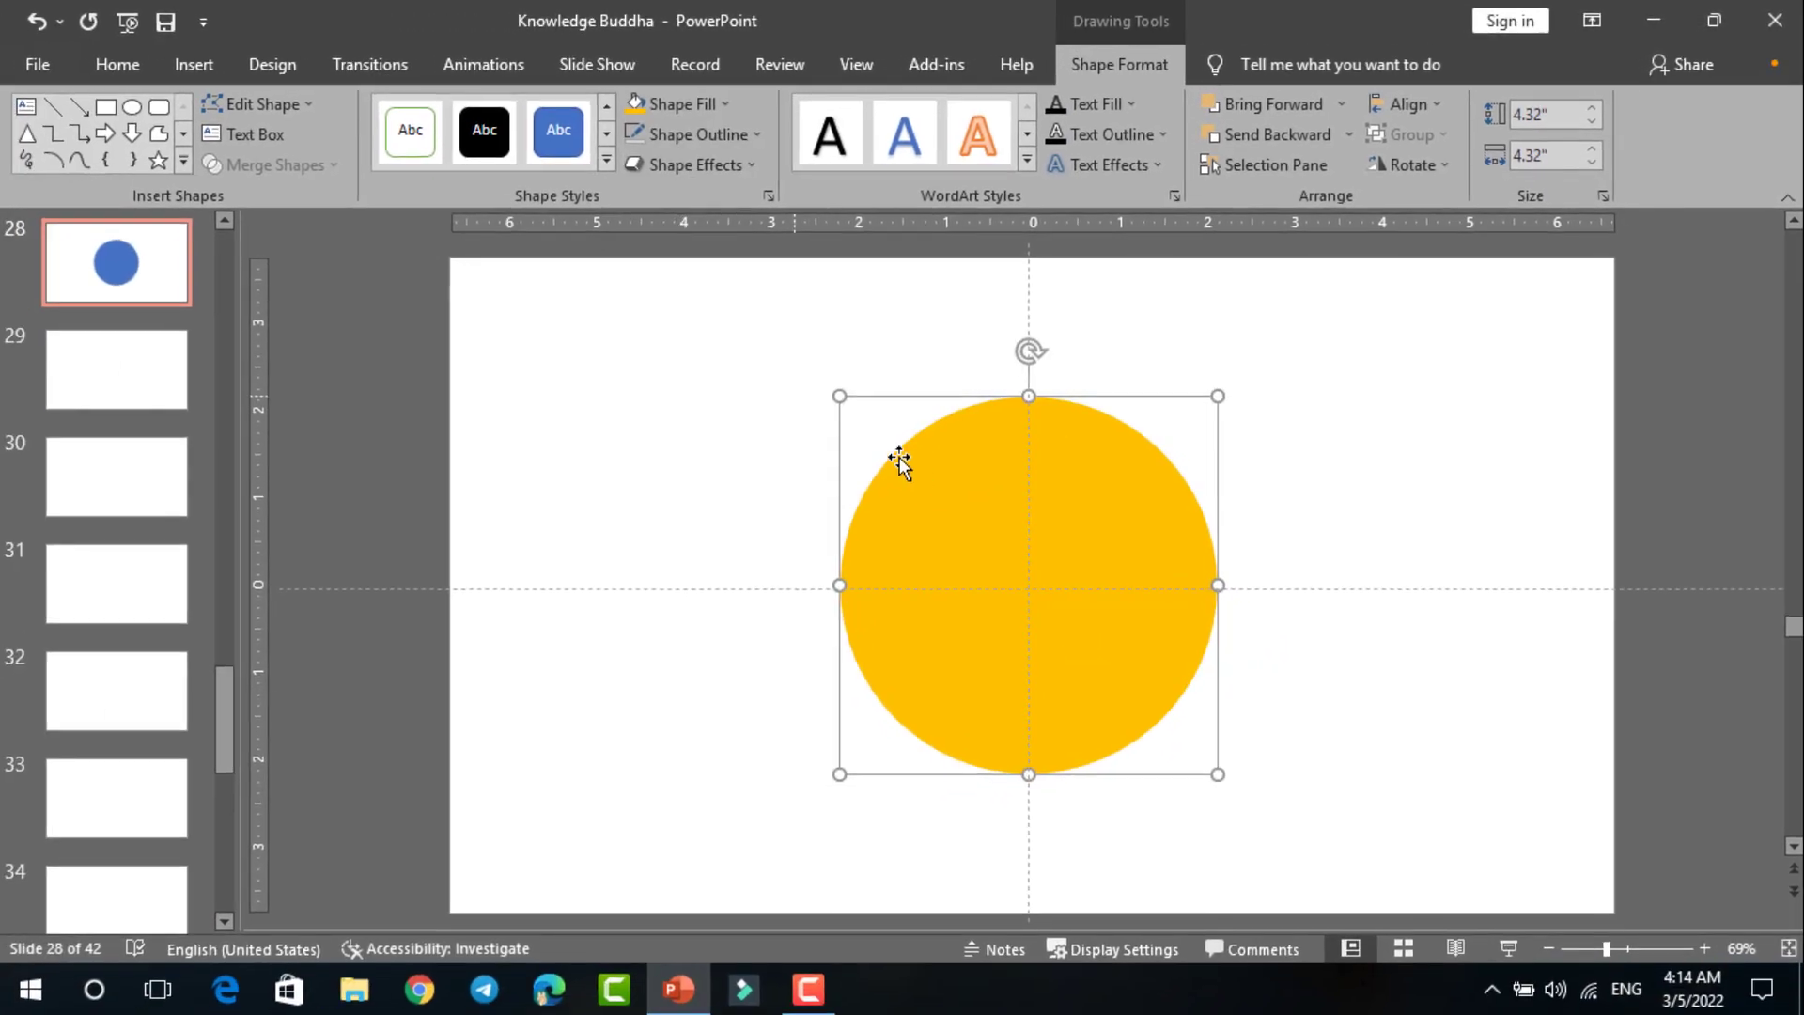
click(1351, 135)
click(1340, 201)
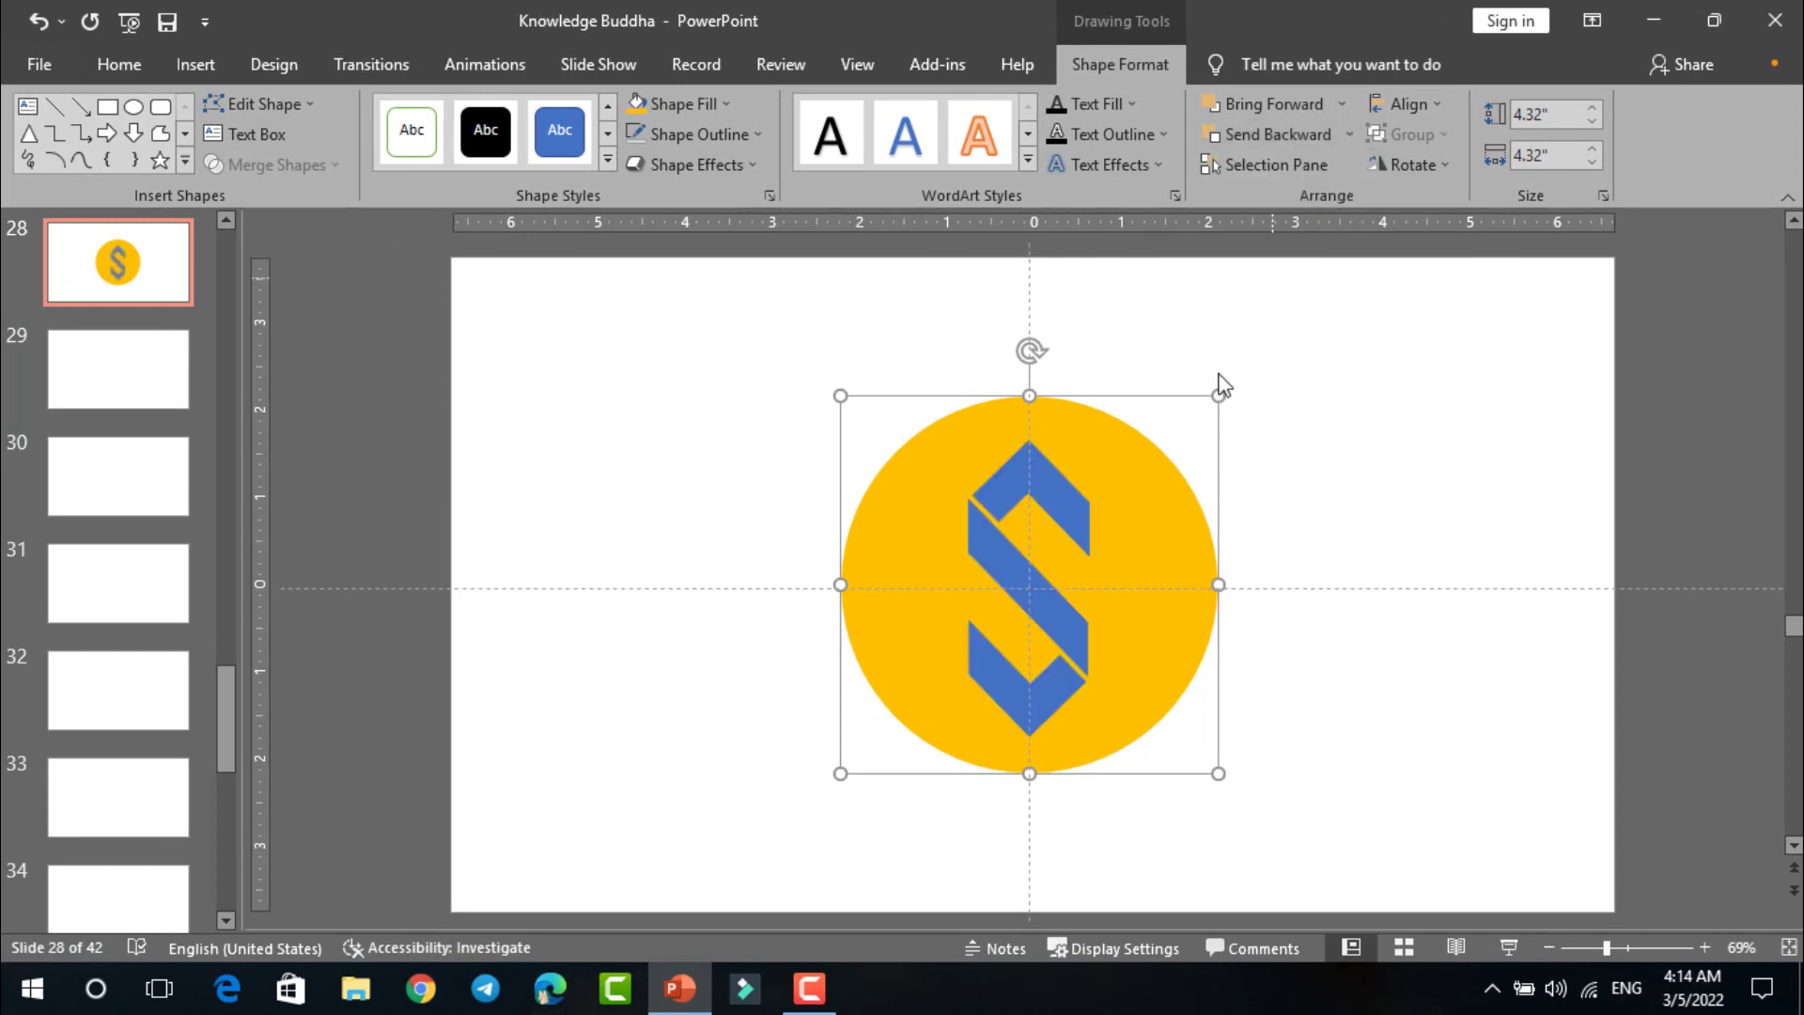
Step: Enlarge the S logo to about 2.55" by 2.65" and recenter it on the circle
click(1041, 498)
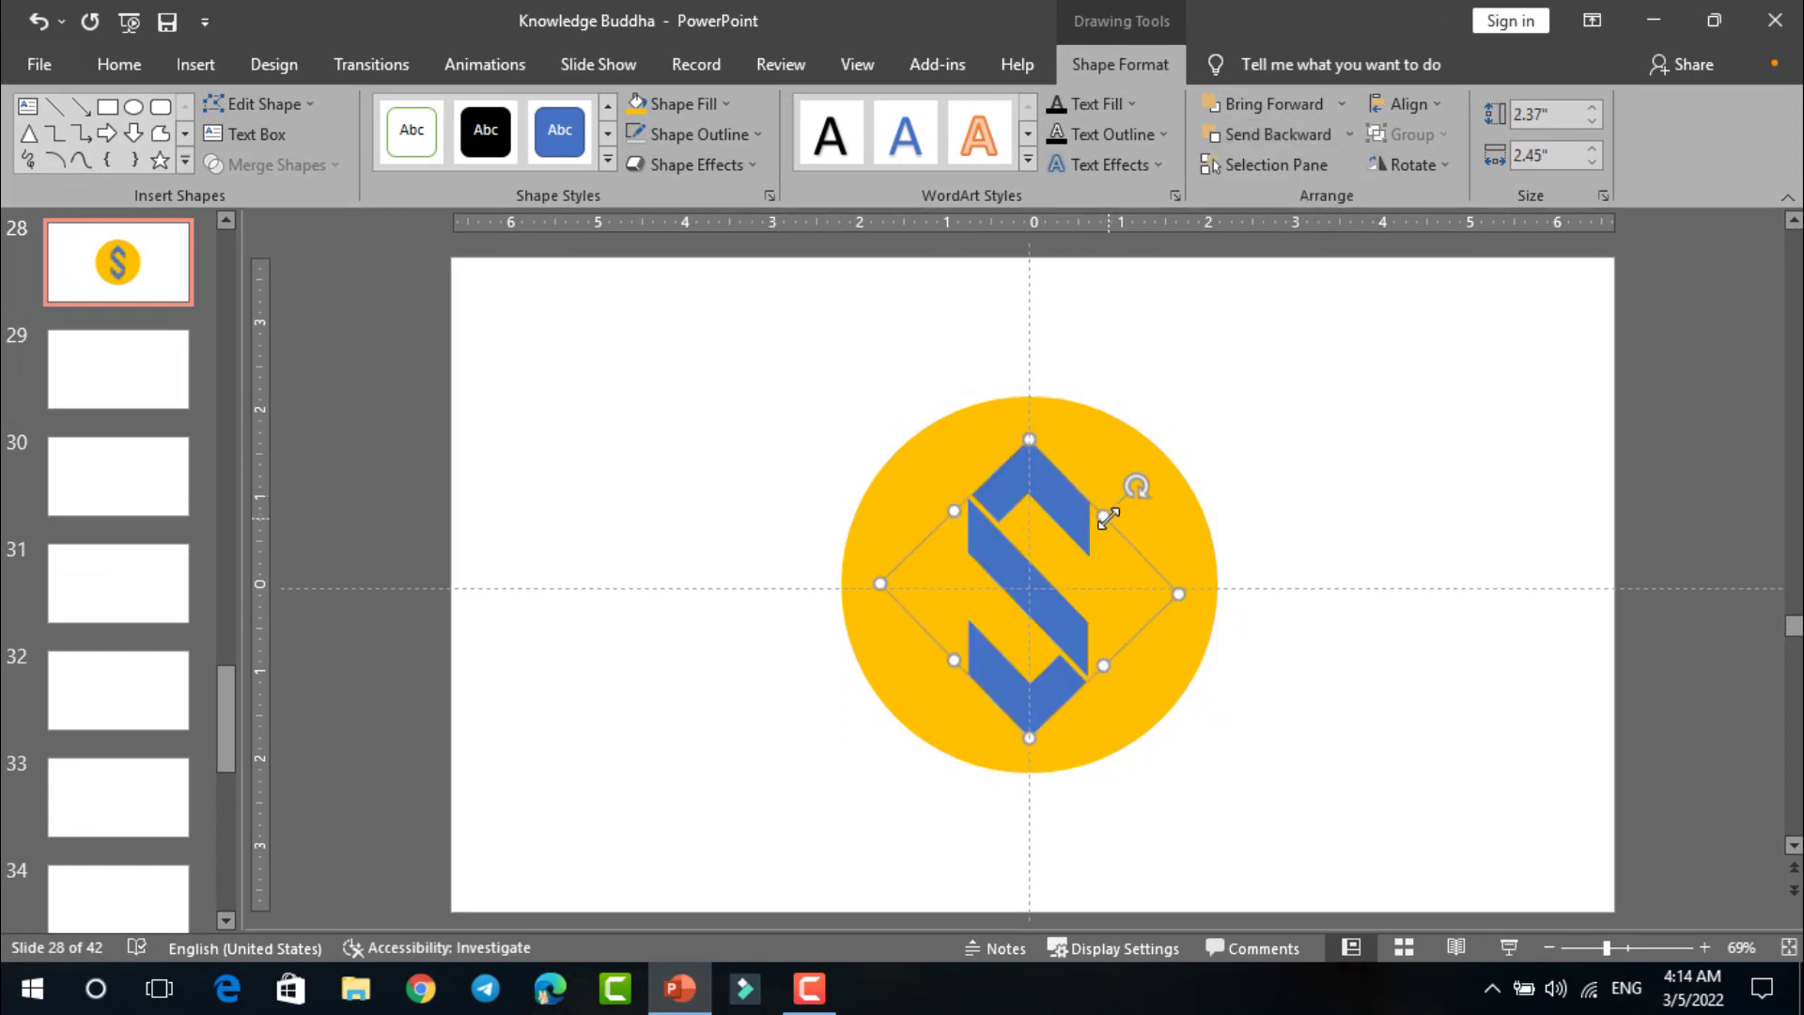
drag(1107, 518, 1117, 503)
key(ctrl+z)
drag(1174, 594, 1195, 596)
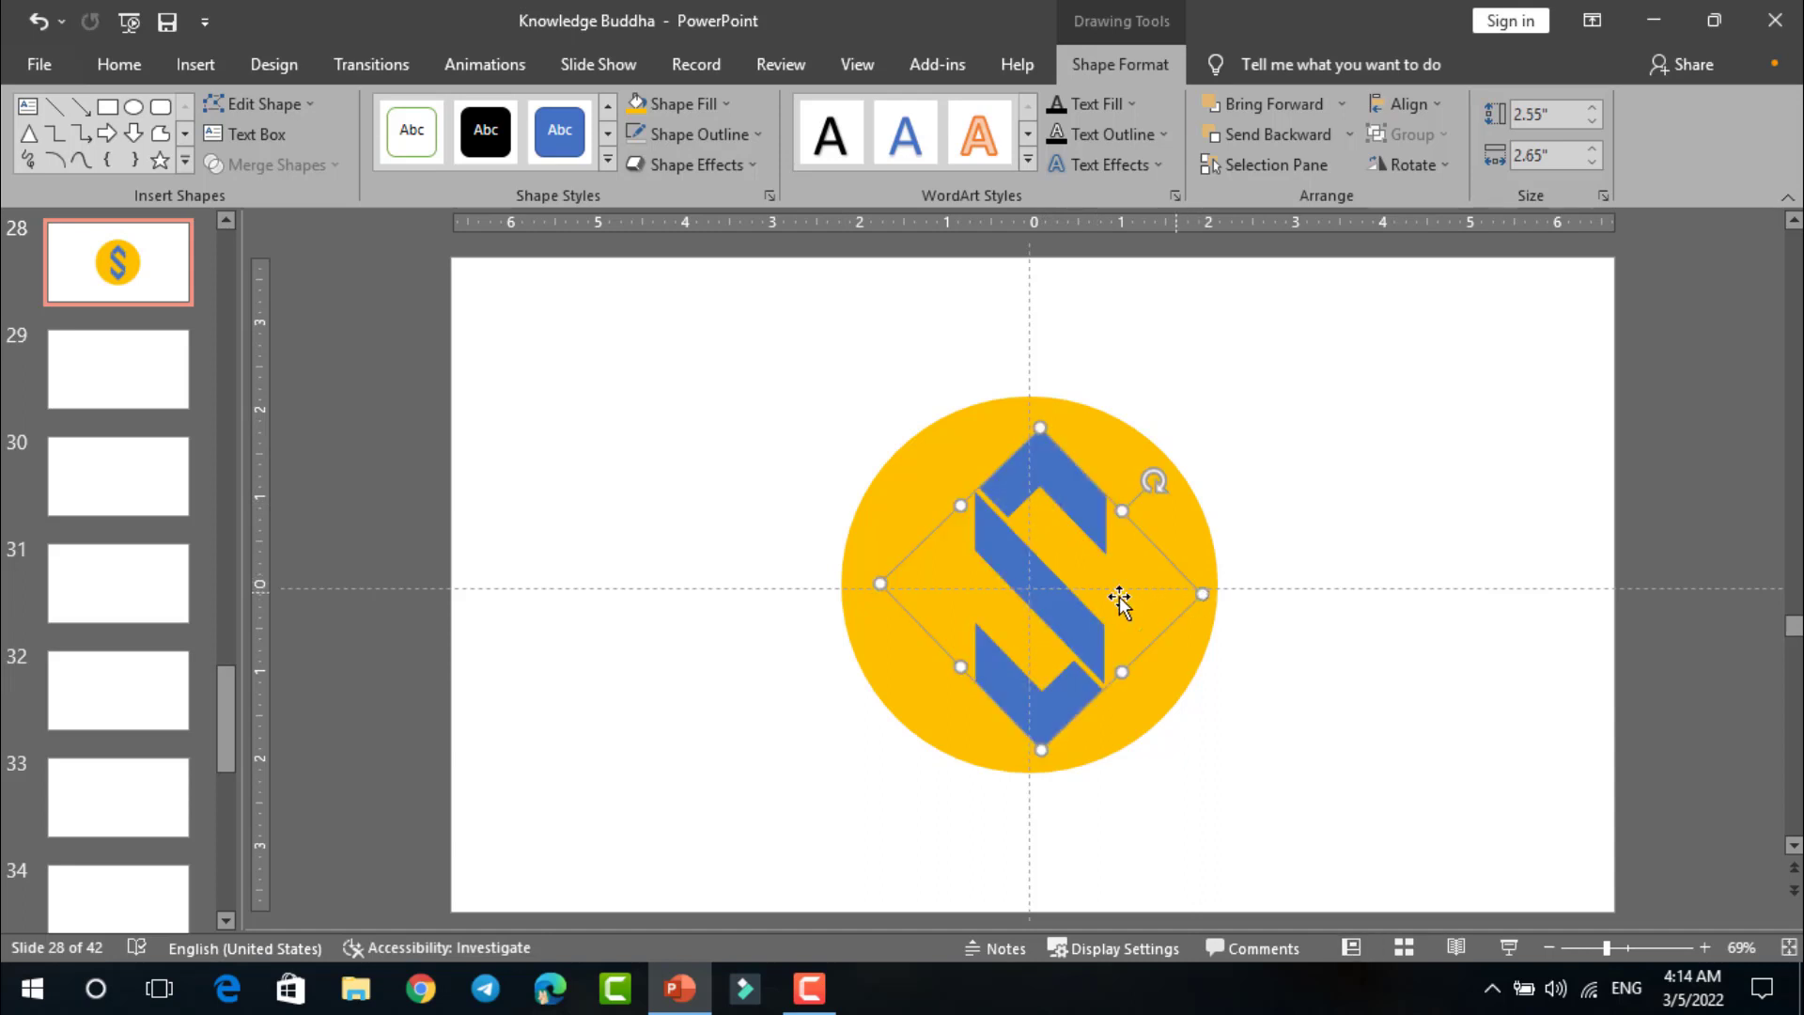
drag(1056, 596, 1044, 595)
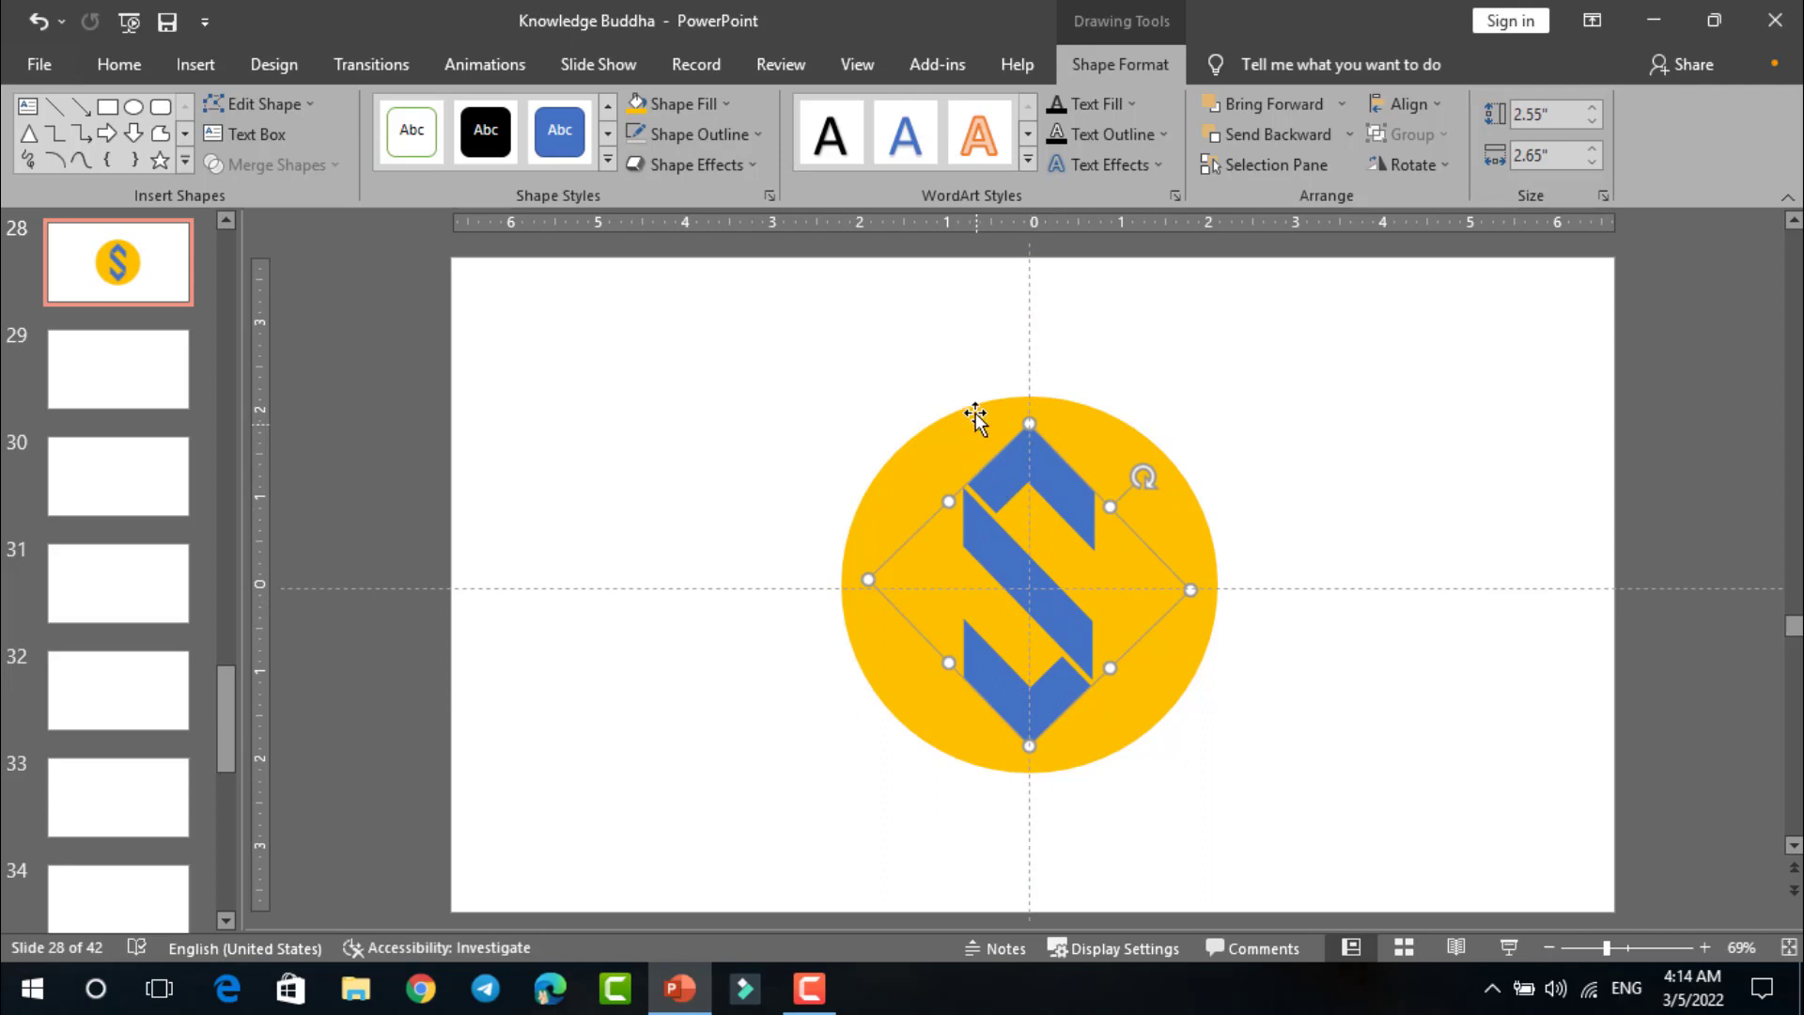
Step: Fill the S logo with white and apply the fourth preset shape effect to it
click(729, 102)
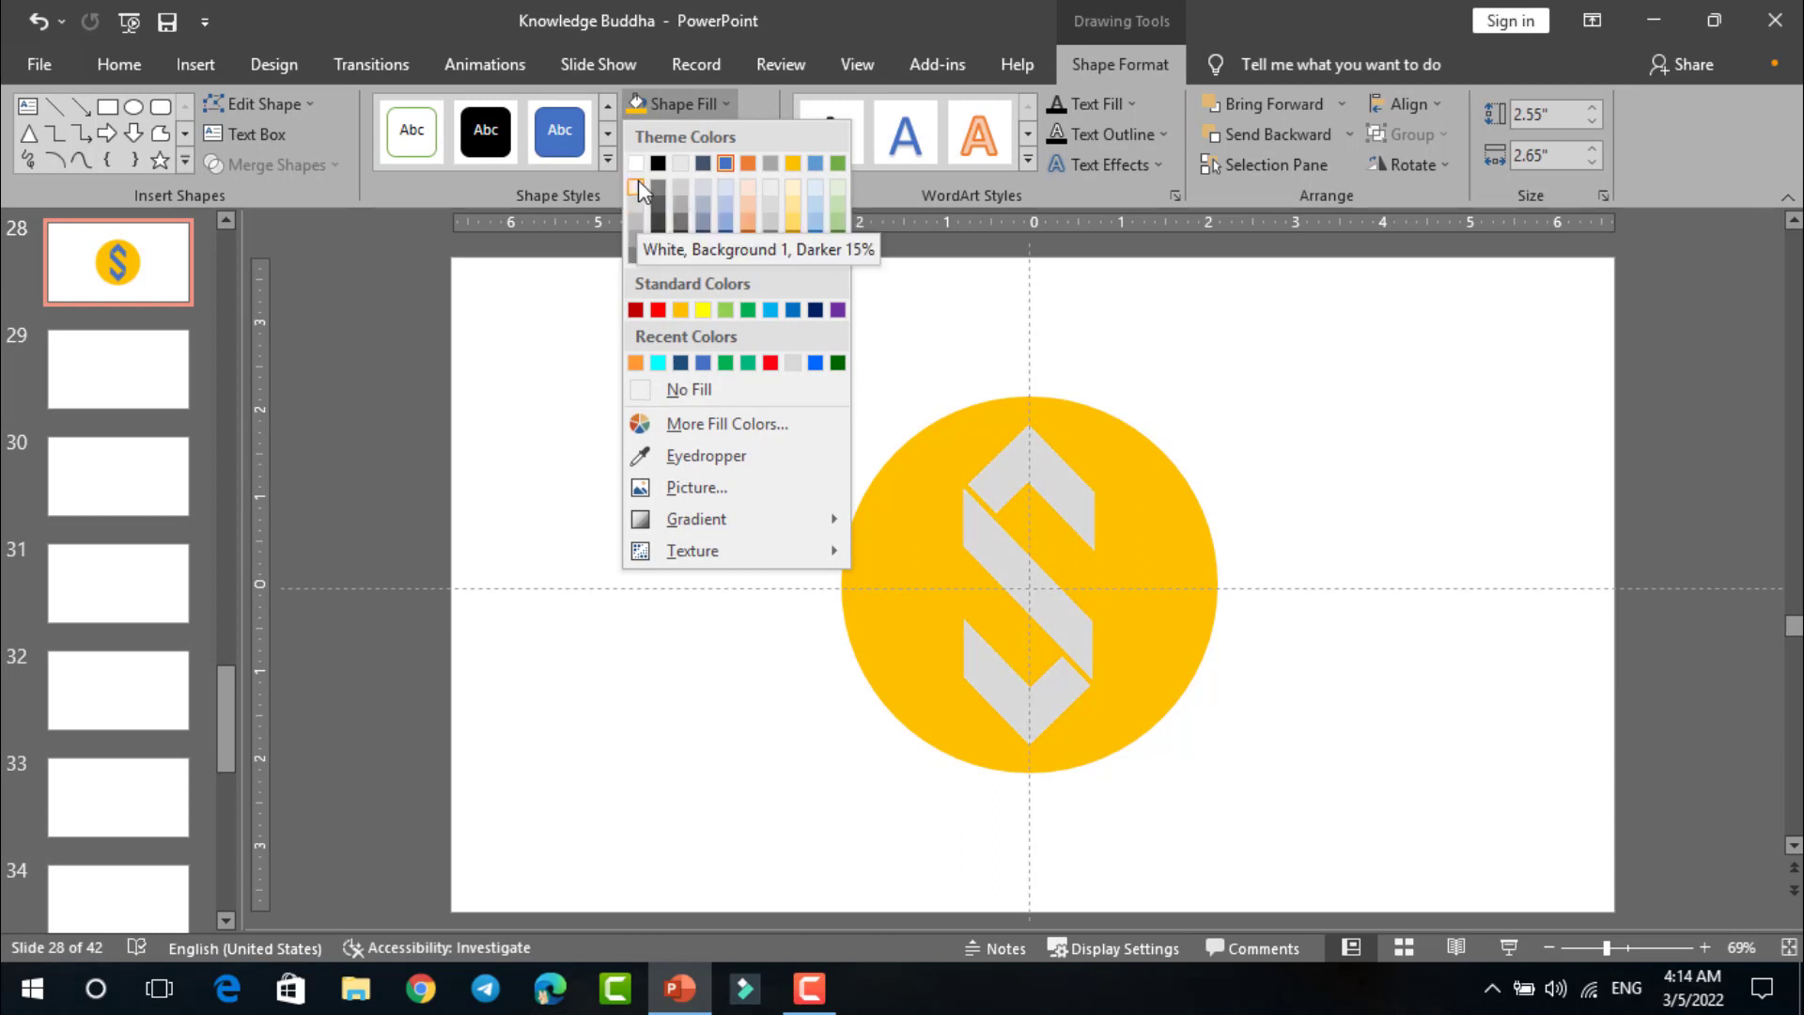
click(639, 164)
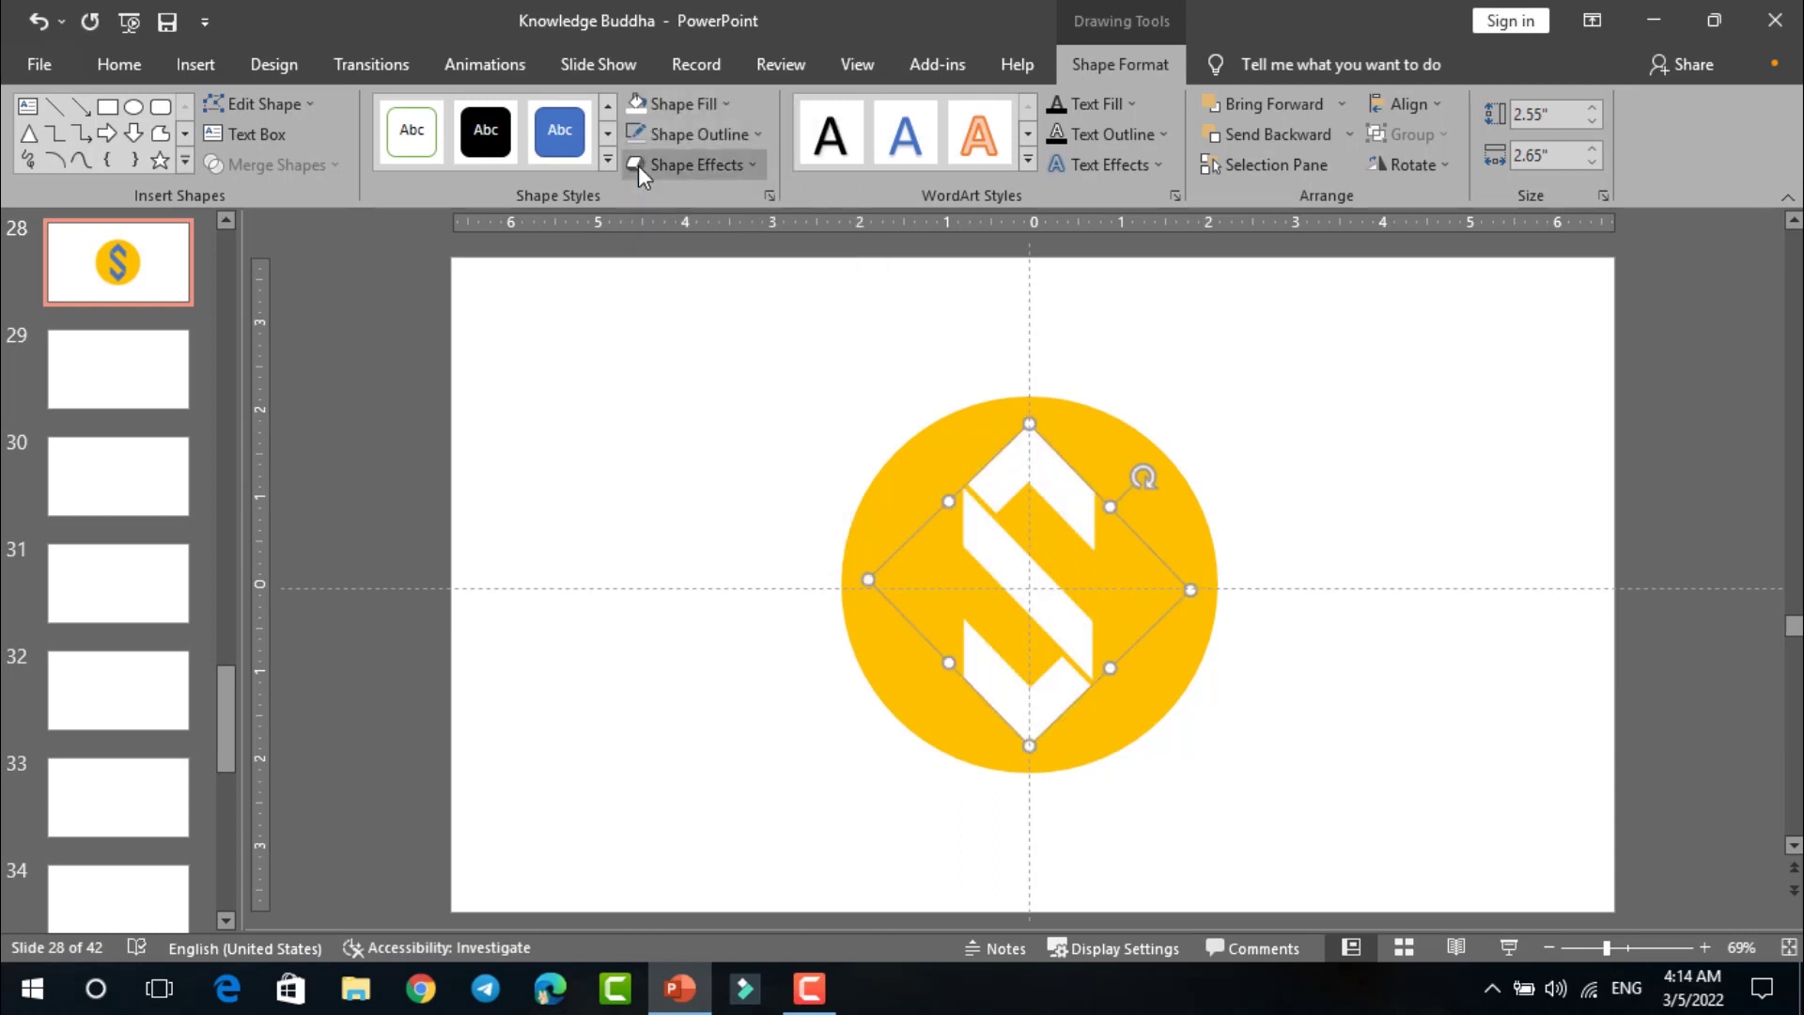
click(757, 172)
mouse_move(775, 217)
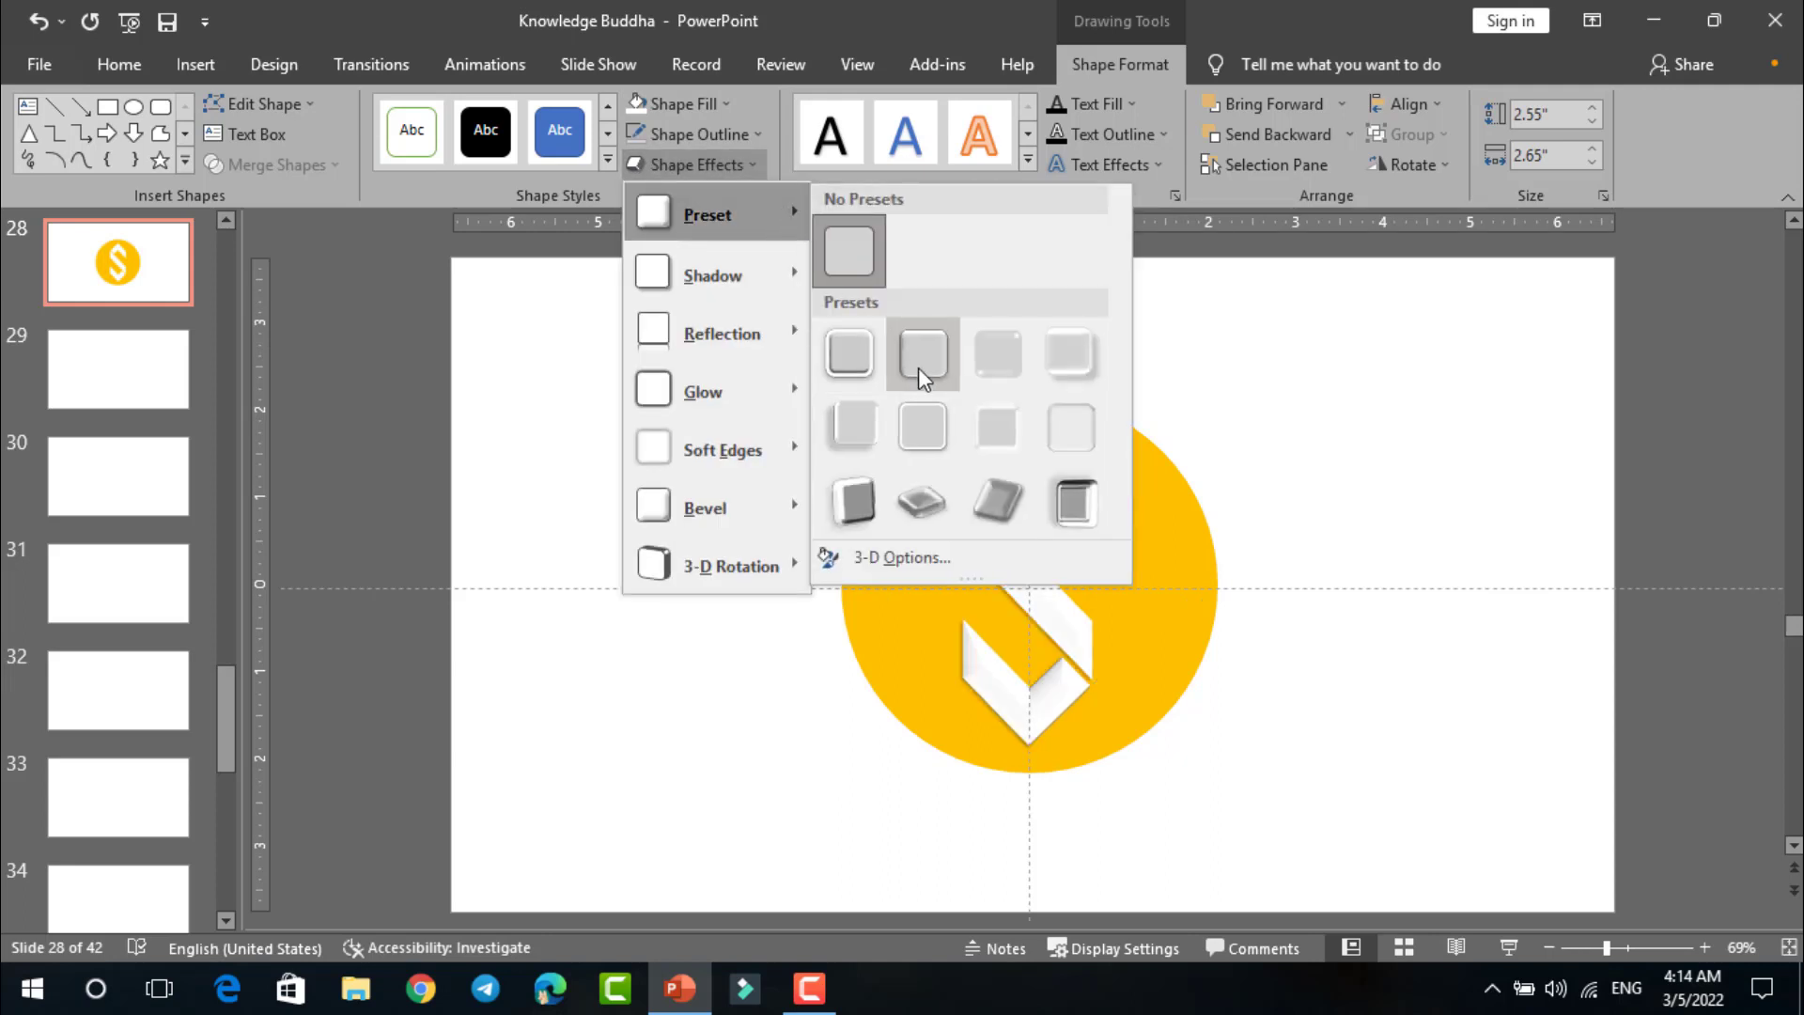
click(1069, 352)
click(1193, 411)
Step: Draw a triangle about 0.81" high and 1.13" wide beside the S's left edge and rotate it left 90°
scroll(1277, 443, up, 3)
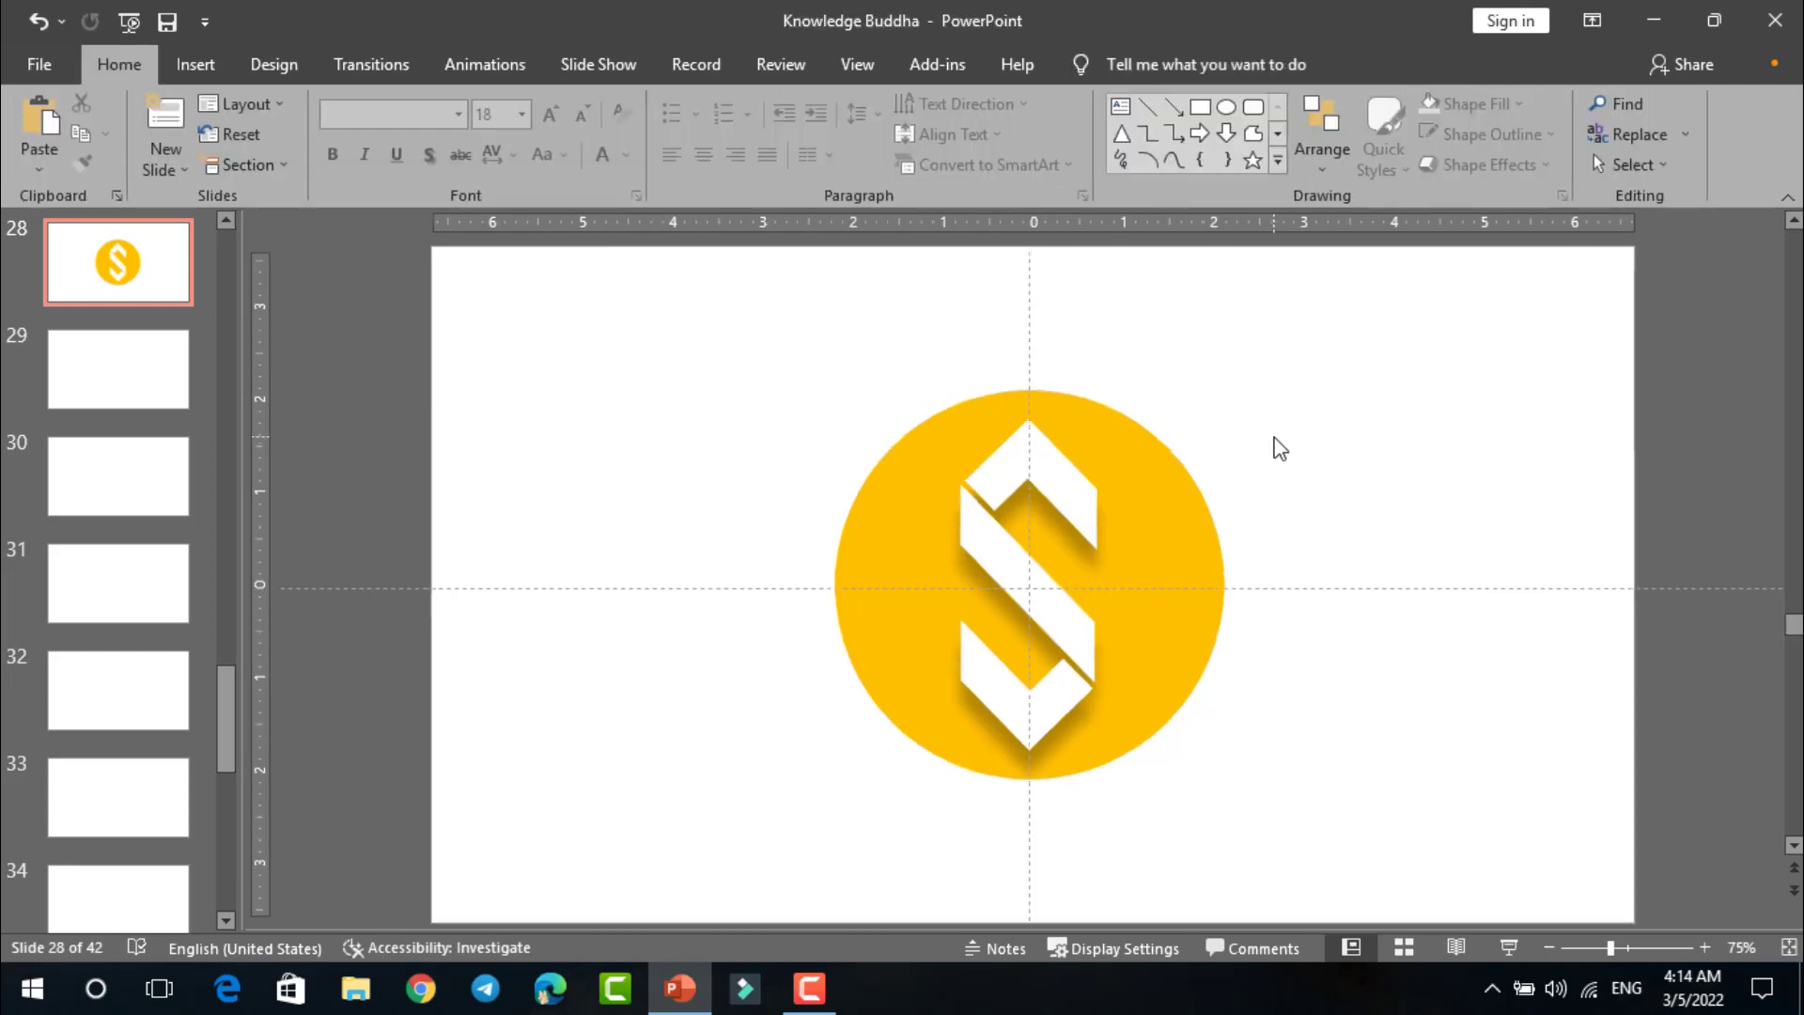
scroll(1276, 449, down, 2)
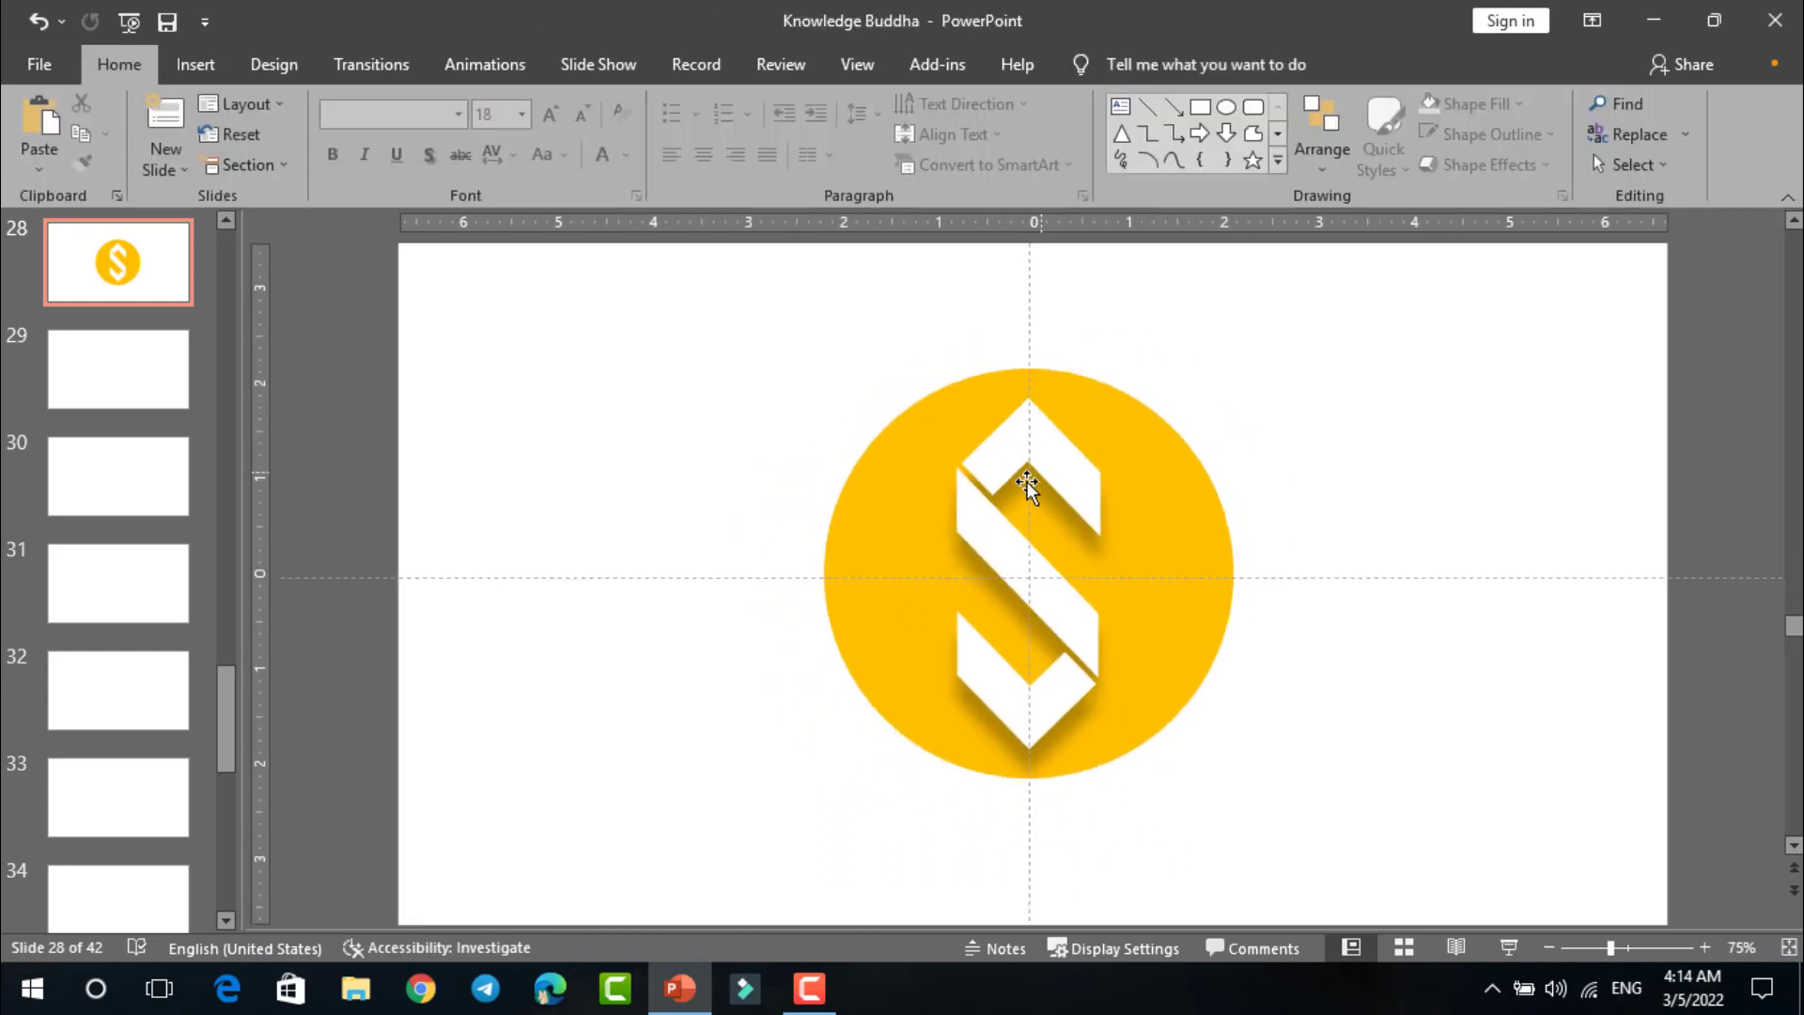
click(1121, 134)
mouse_move(1258, 399)
mouse_down()
mouse_move(1369, 476)
mouse_move(990, 521)
mouse_move(954, 560)
mouse_up()
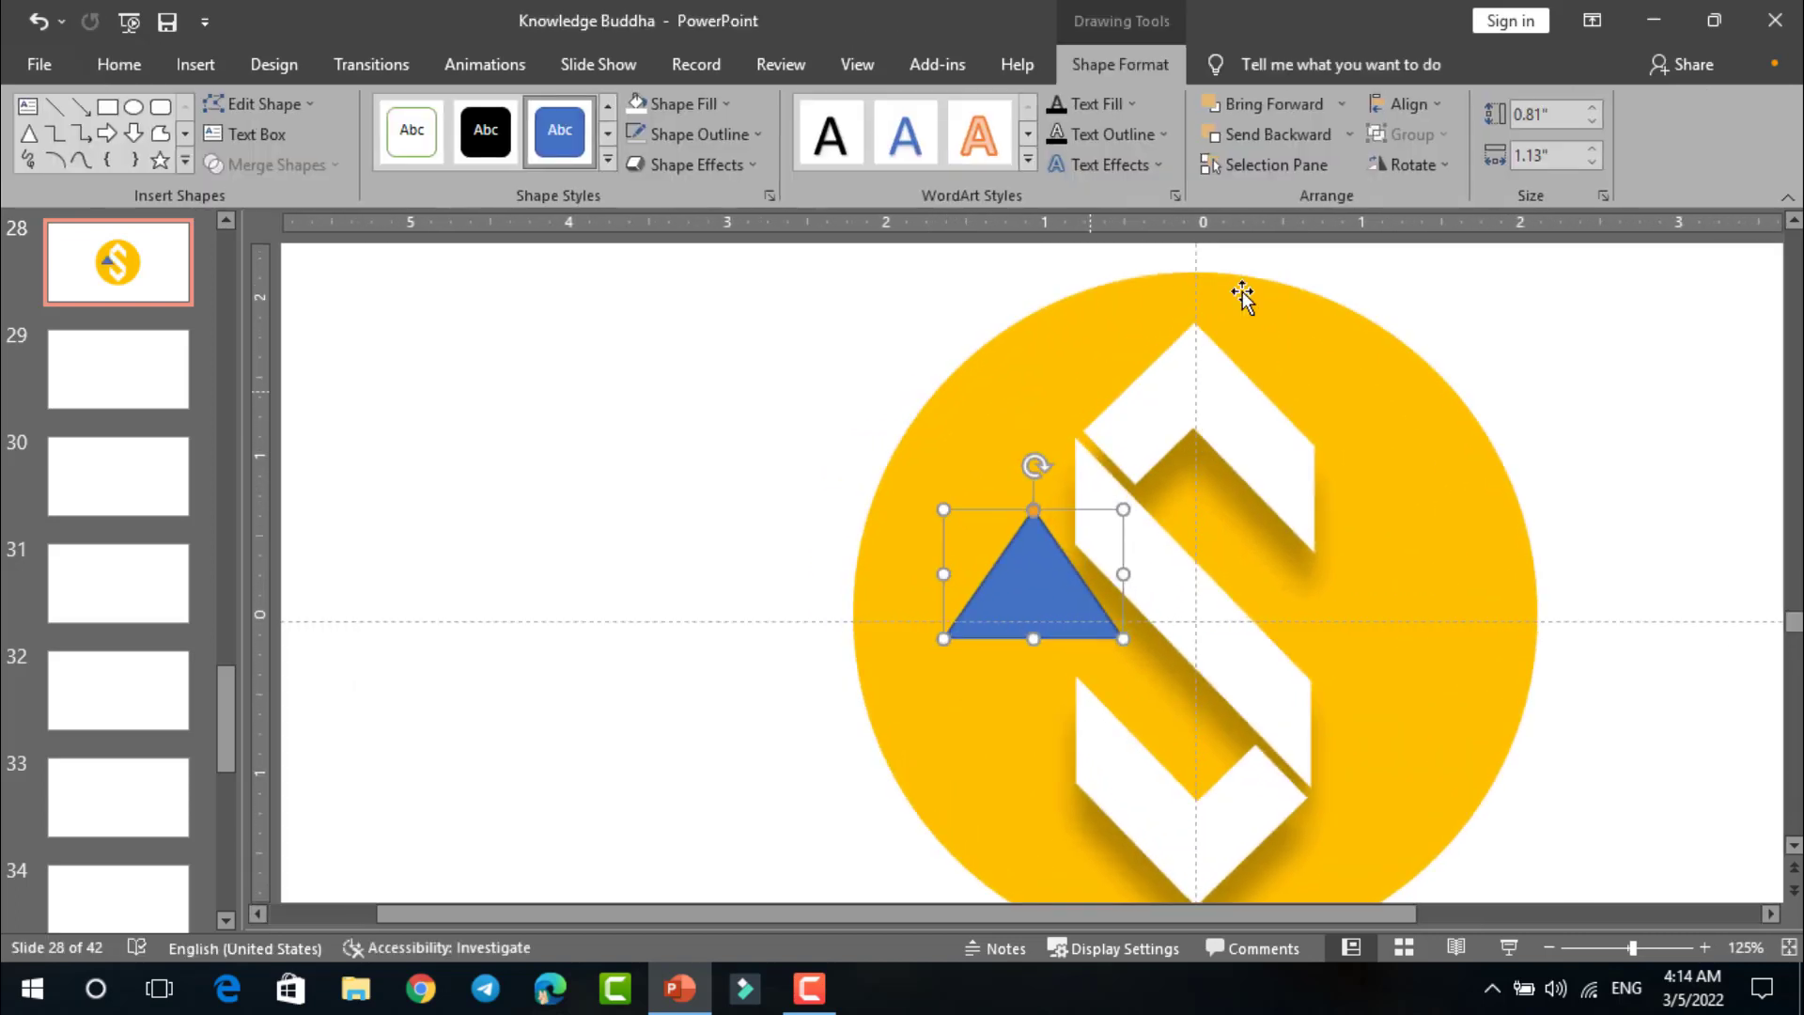
click(1417, 166)
click(1436, 229)
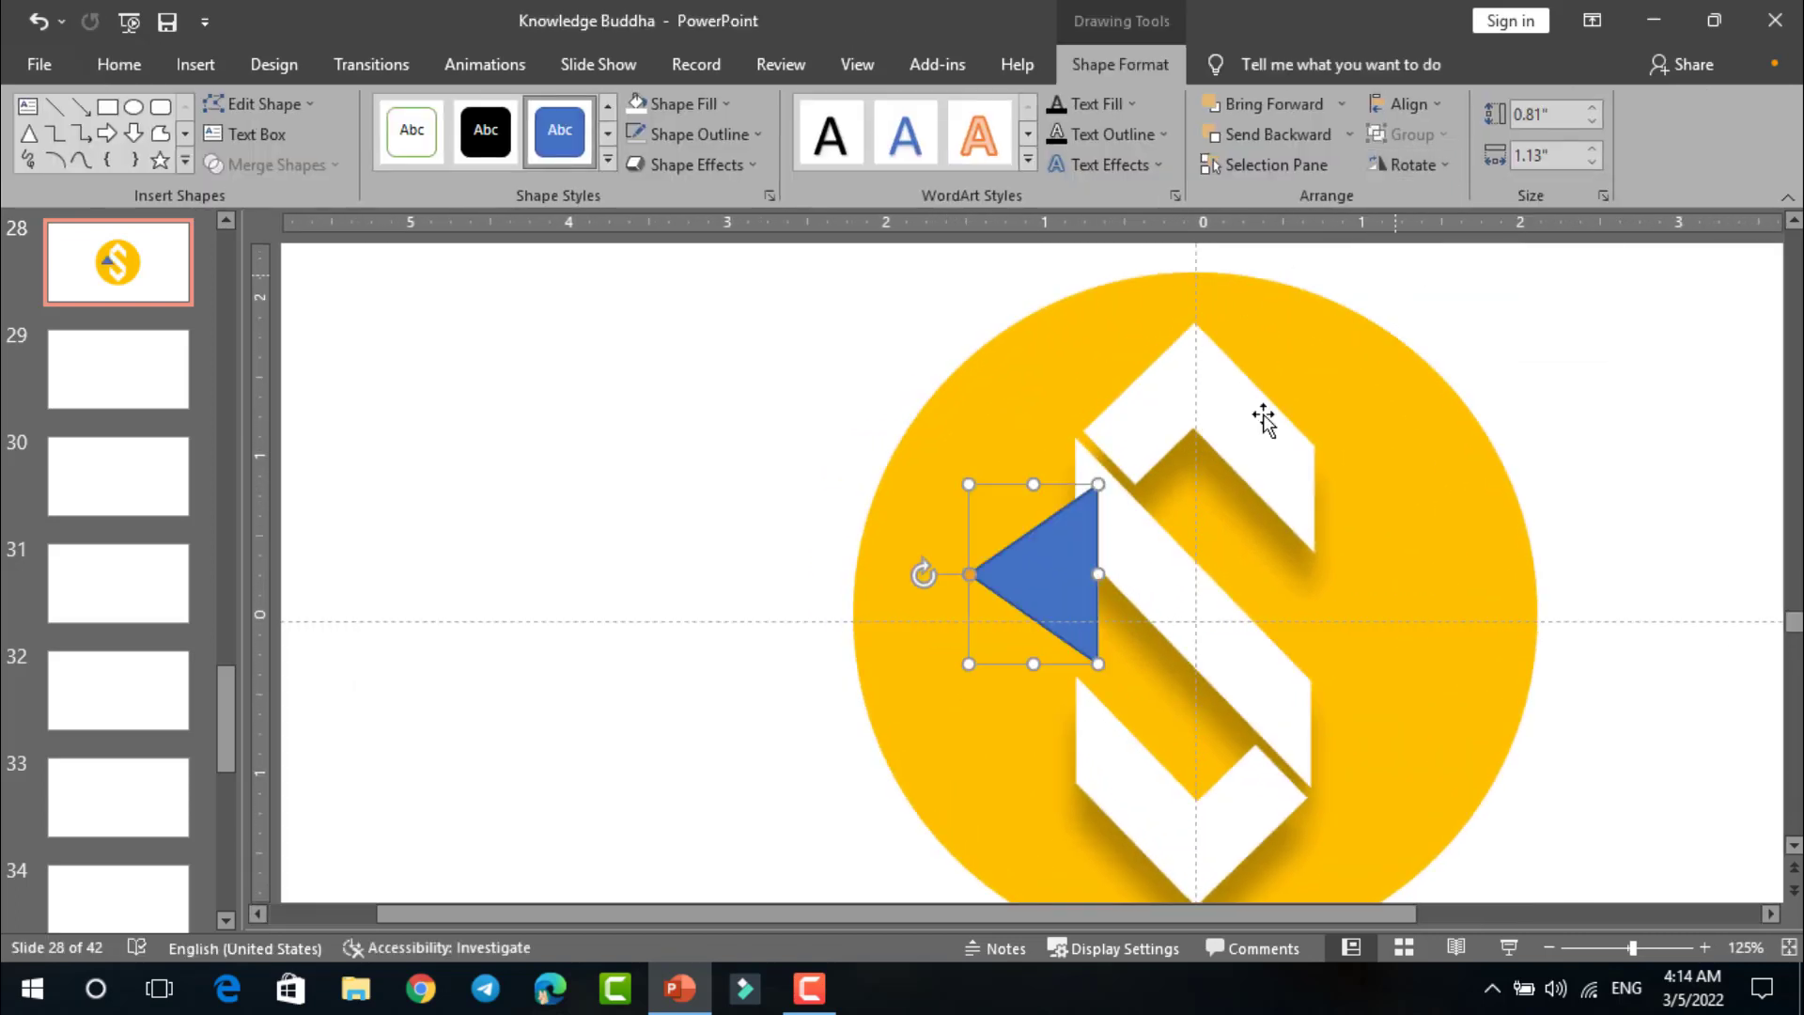
Step: Resize the triangle to about 1.04" high and 2" wide and place it just left of the S, within the circle
drag(1074, 583, 1054, 622)
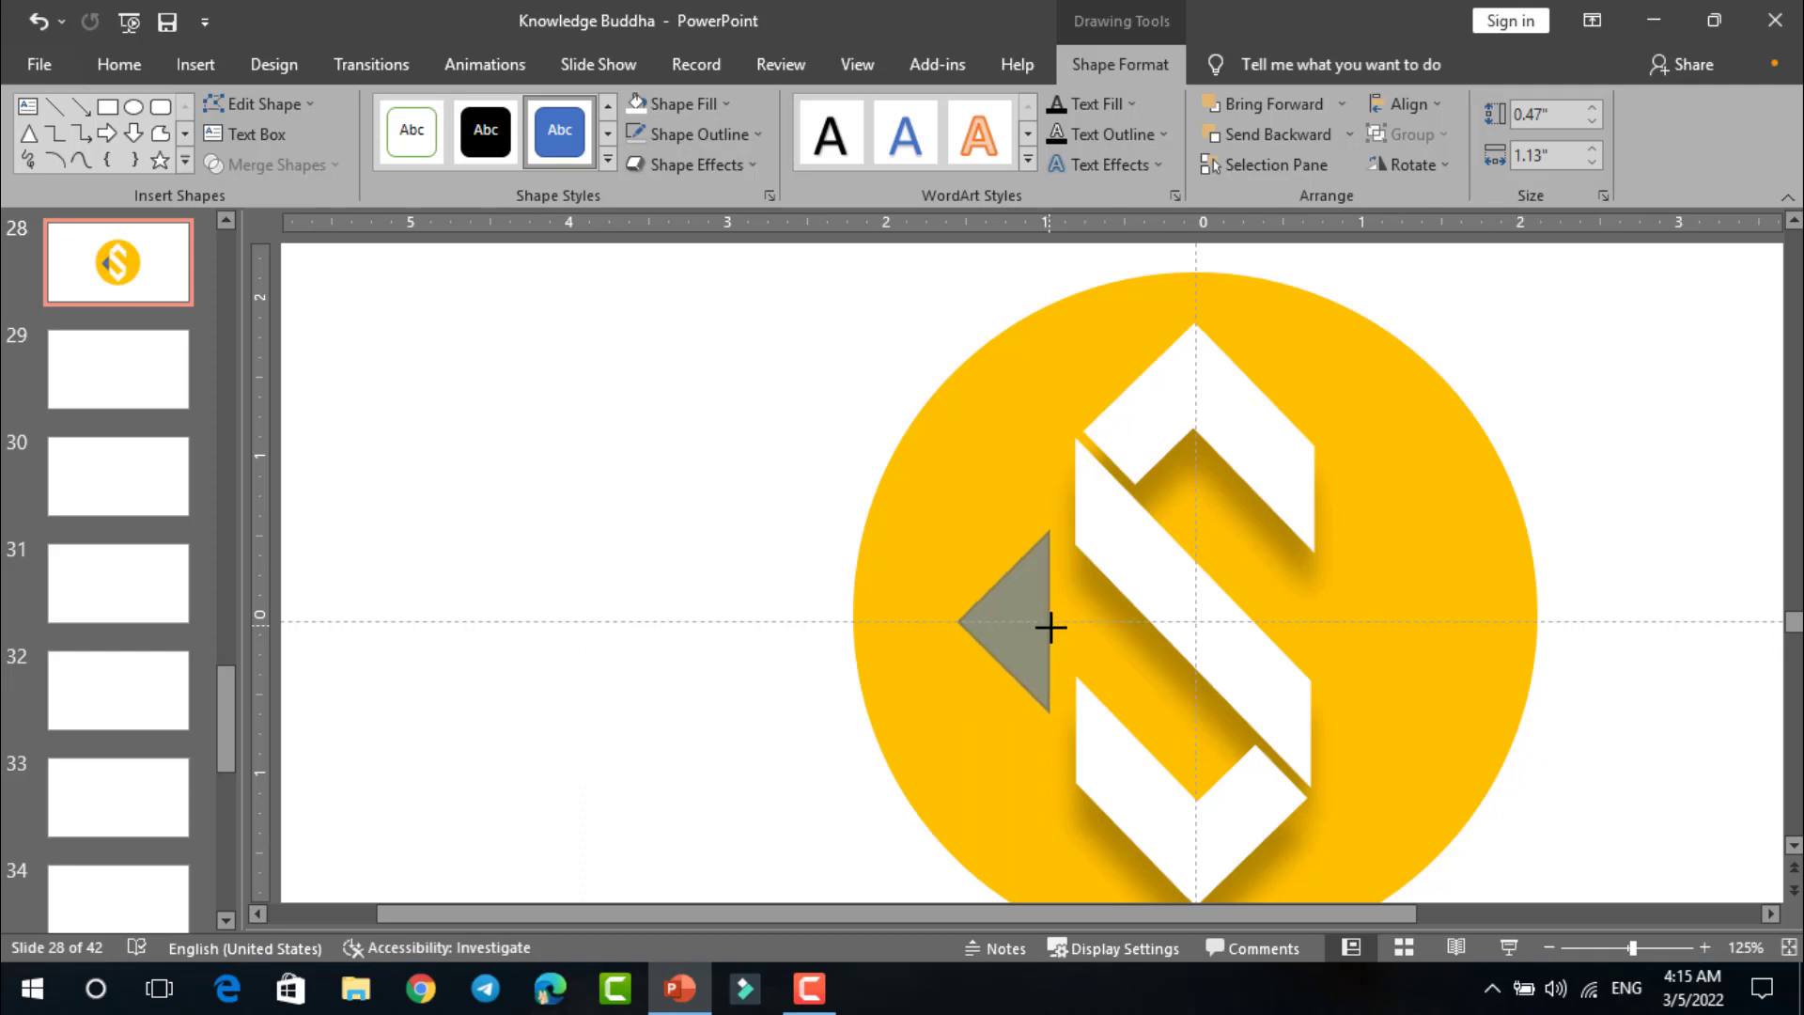
drag(1051, 627, 1051, 626)
drag(1005, 577, 788, 480)
drag(834, 616, 910, 691)
drag(860, 601, 995, 575)
Step: Remove the outline from the left-pointing triangle
scroll(1209, 525, down, 5)
scroll(1209, 513, up, 3)
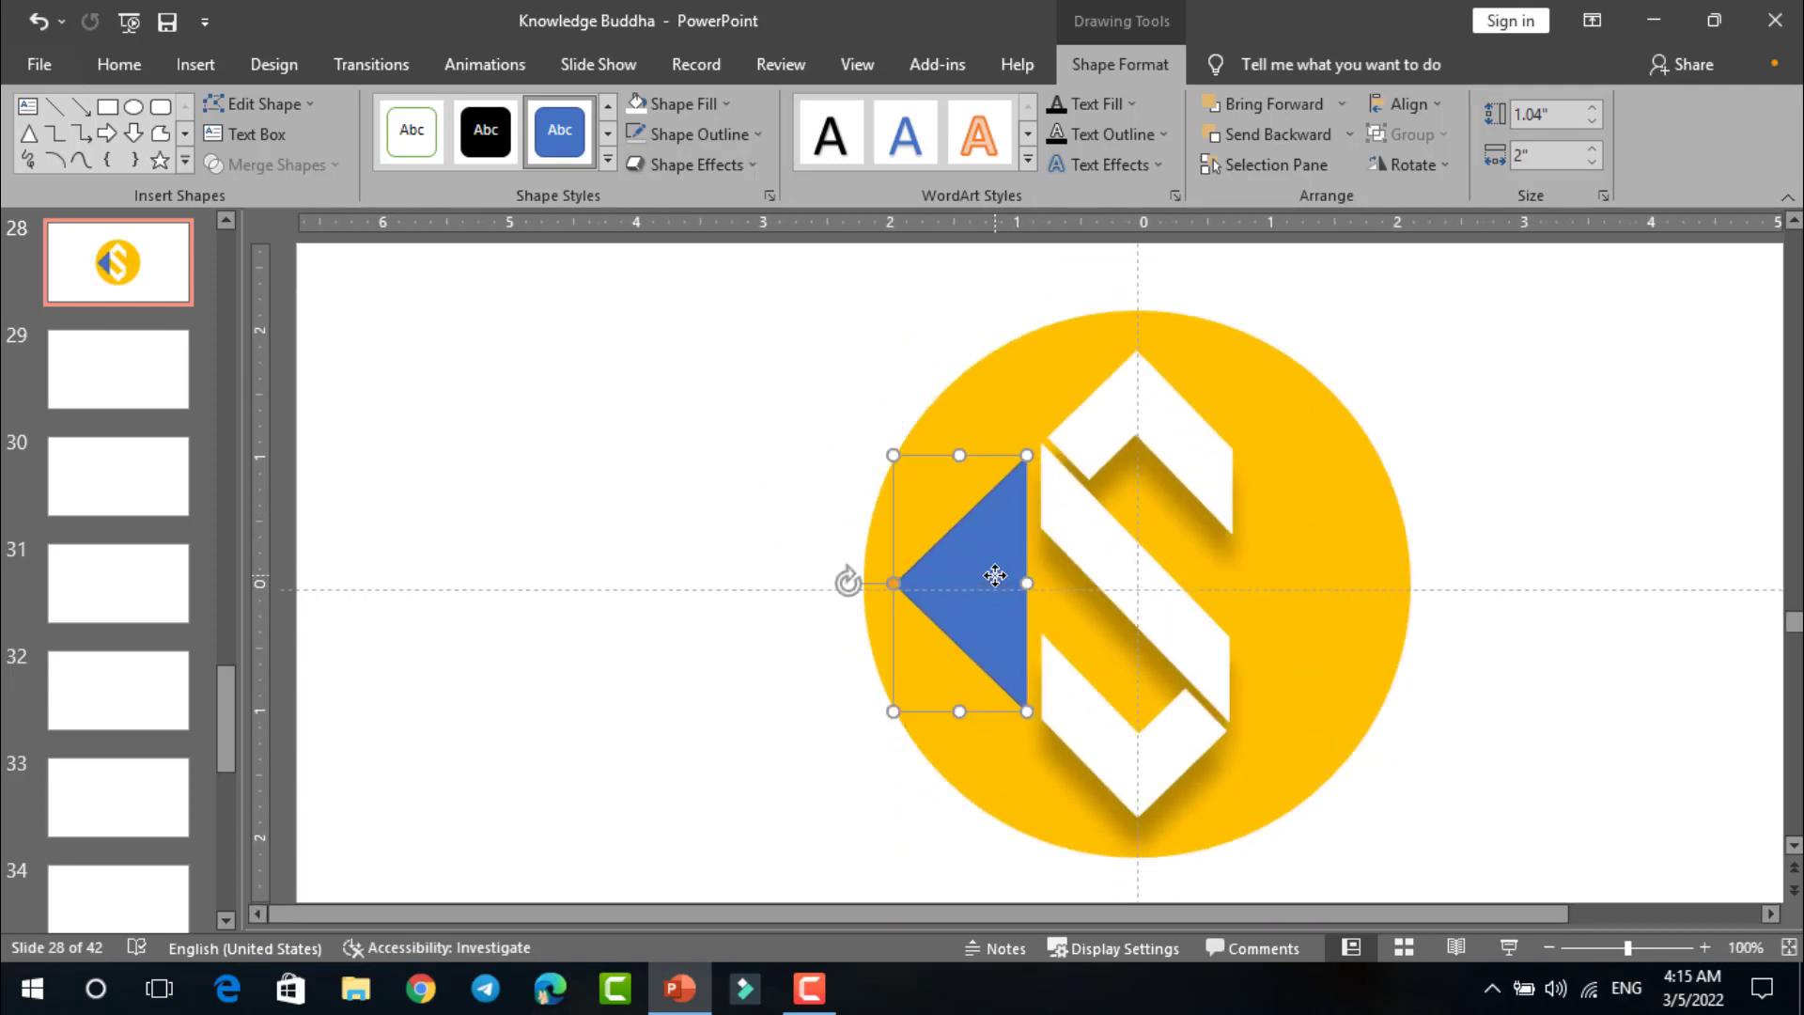
click(680, 322)
Step: Draw a thin upright rectangle about 3.04" high across the triangle, and place a duplicate of it nearer the S
scroll(895, 443, up, 2)
click(1200, 106)
drag(874, 318, 858, 796)
drag(870, 495, 1003, 519)
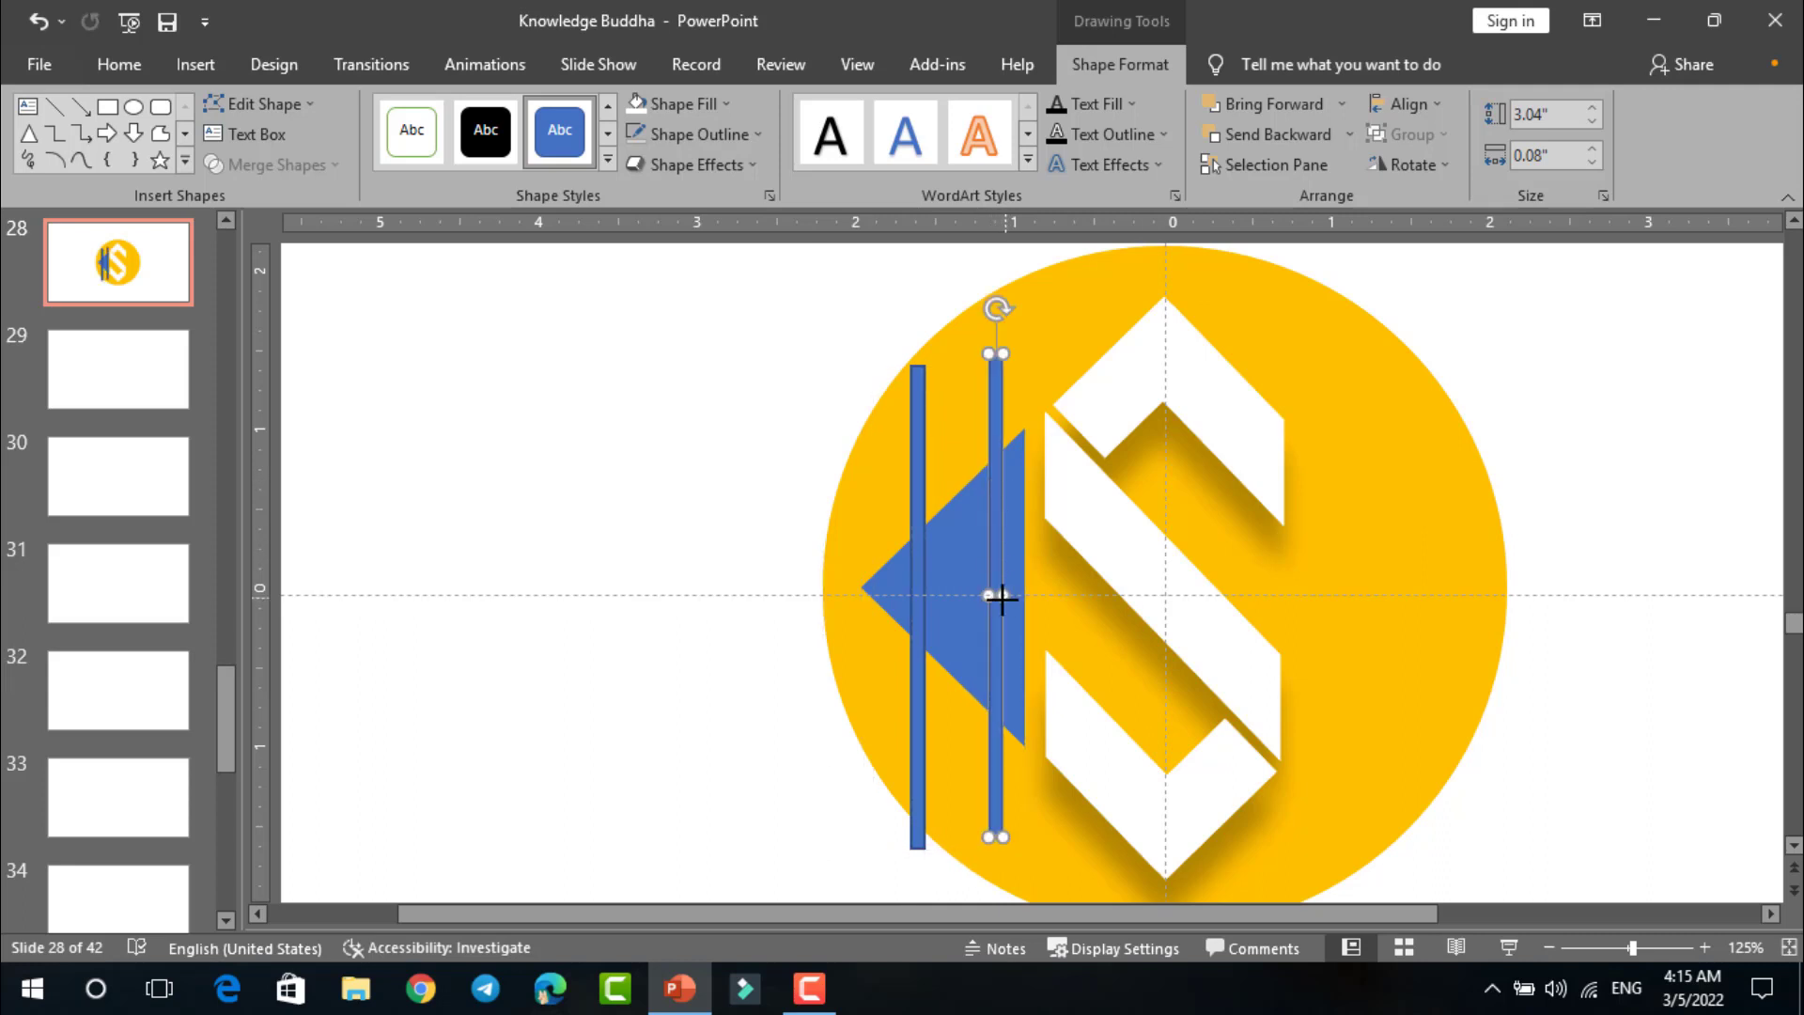